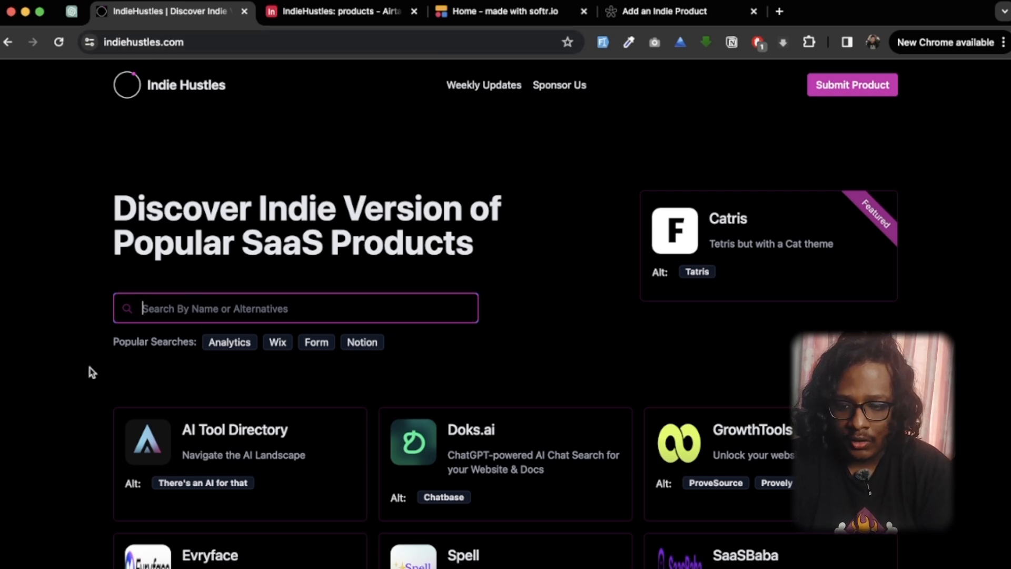
Step: Search the product directory for "google docs" and open the MadNotes product page to view its name and alternatives
{"action": "type", "text": "google docs"}
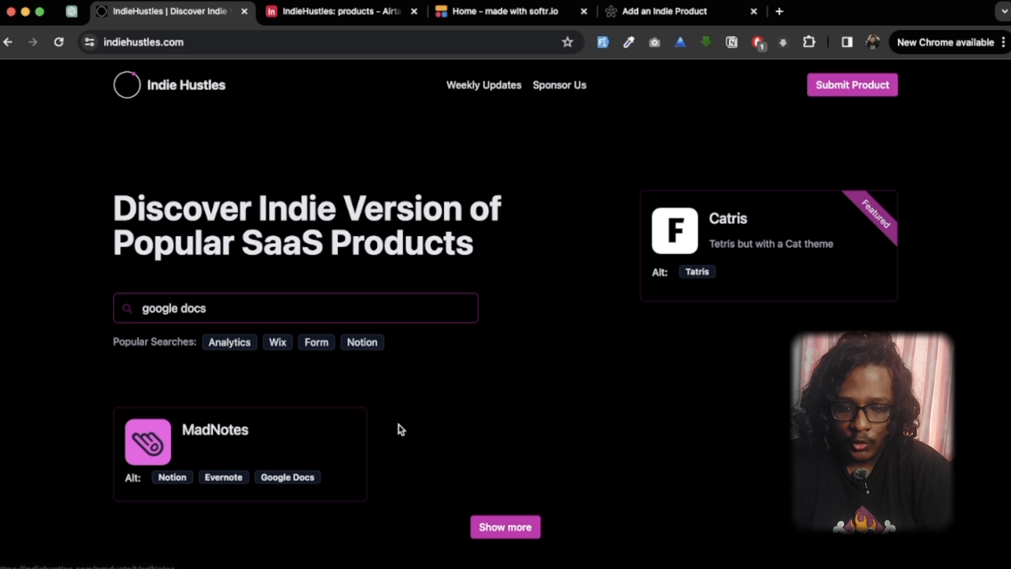
{"action": "left_click", "coordinate": [303, 482]}
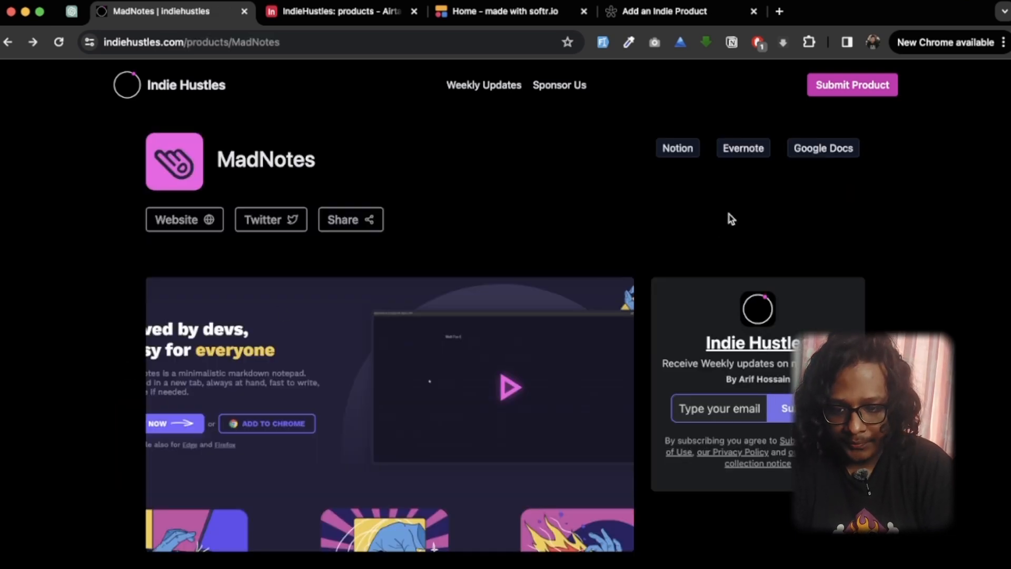
{"action": "left_click_drag", "start_coordinate": [219, 160], "coordinate": [338, 164]}
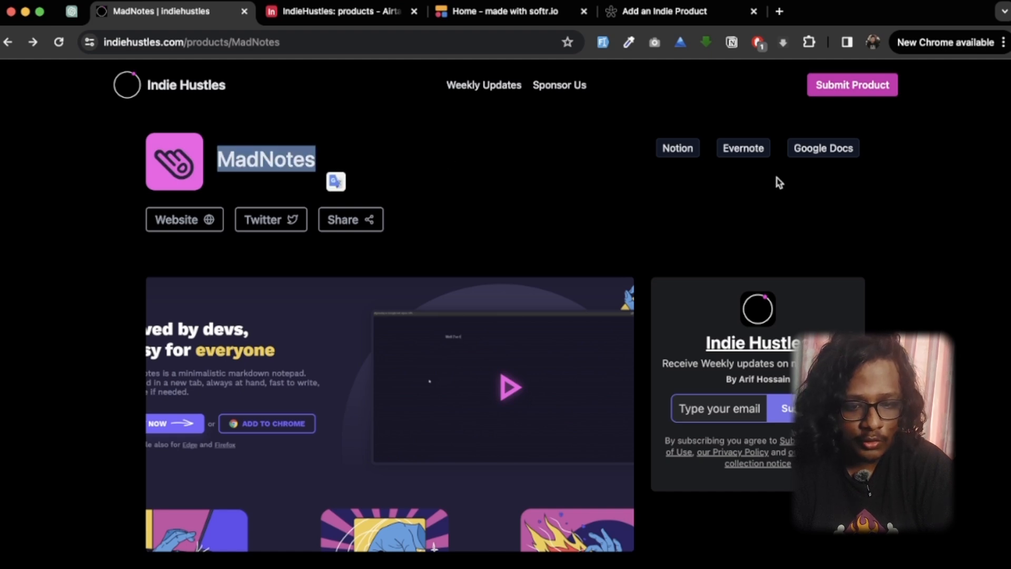
{"action": "left_click", "coordinate": [871, 145]}
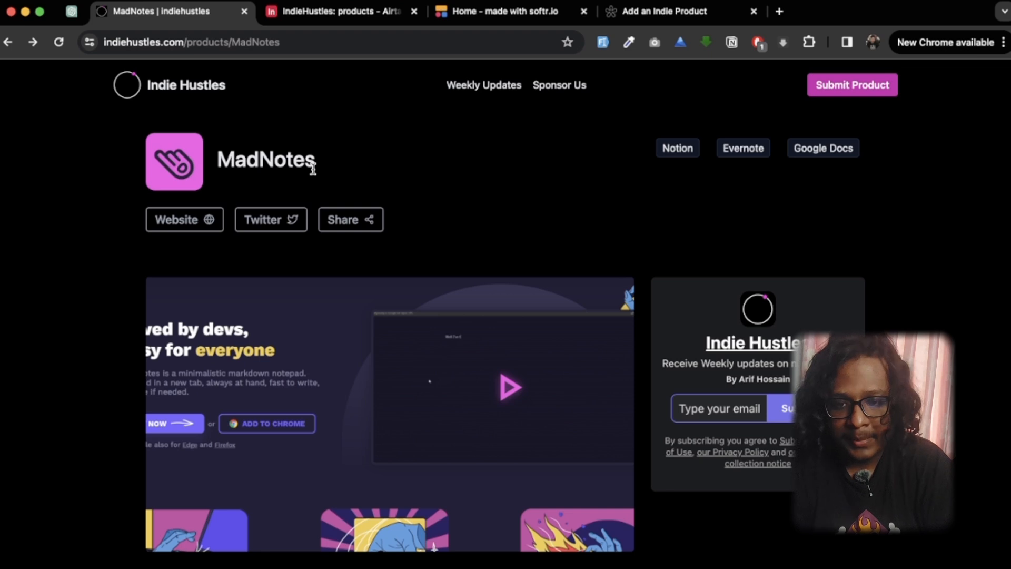
Step: Return to the Indie Hustles home page and look over the product listing
{"action": "left_click", "coordinate": [182, 90]}
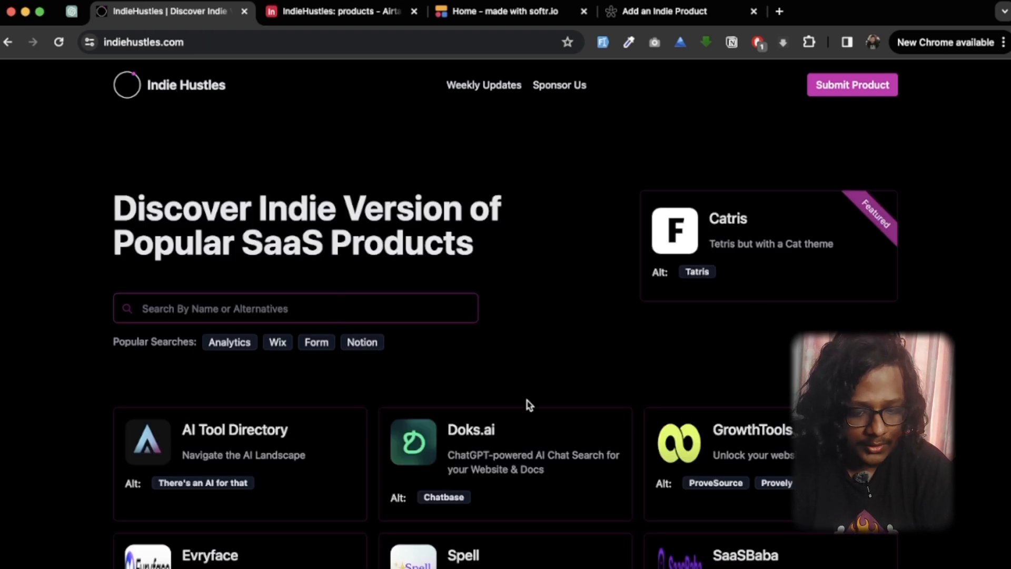
{"action": "scroll", "coordinate": [528, 404], "scroll_direction": "down", "scroll_amount": 3}
{"action": "scroll", "coordinate": [528, 404], "scroll_direction": "up", "scroll_amount": 3}
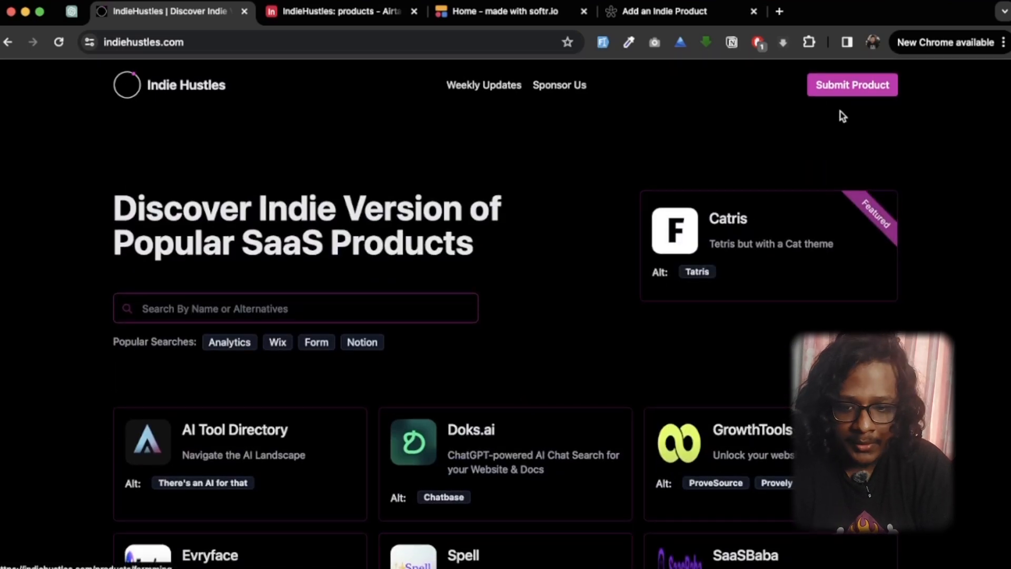
Step: Start a product submission with a sample name and e-mail and advance to the product details
{"action": "left_click", "coordinate": [839, 87]}
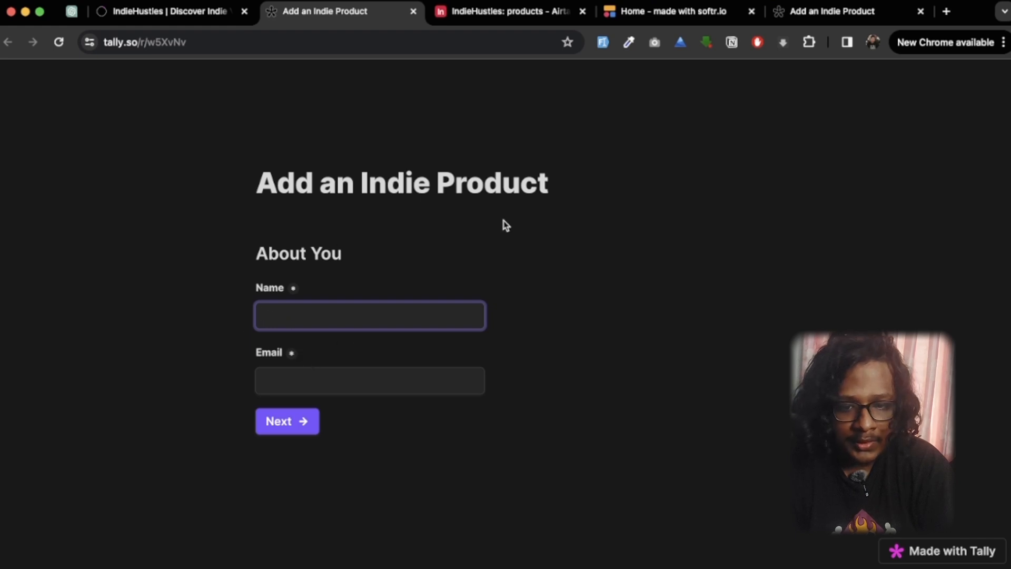
{"action": "left_click", "coordinate": [603, 42]}
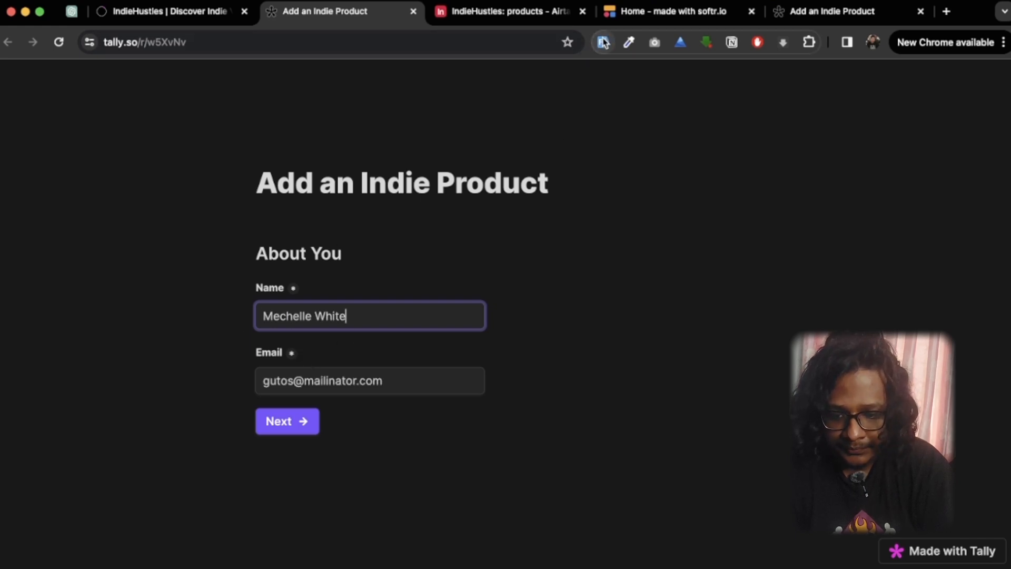
{"action": "left_click", "coordinate": [277, 421]}
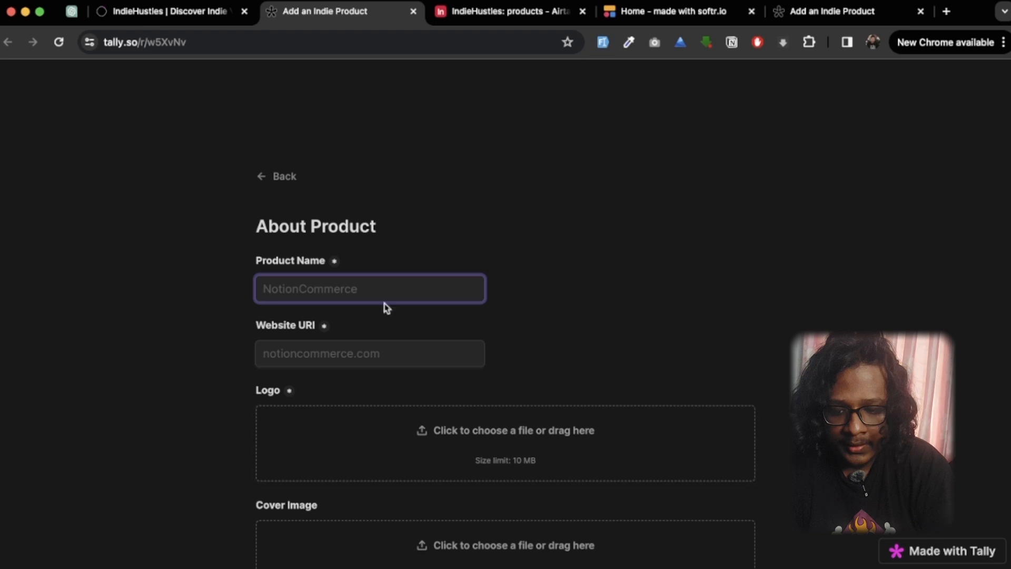
Step: Fill in the product name, website, tag line, Twitter handle and popular alternatives with auto-generated sample data
{"action": "scroll", "coordinate": [354, 339], "scroll_direction": "down", "scroll_amount": 4}
{"action": "scroll", "coordinate": [354, 340], "scroll_direction": "down", "scroll_amount": 3}
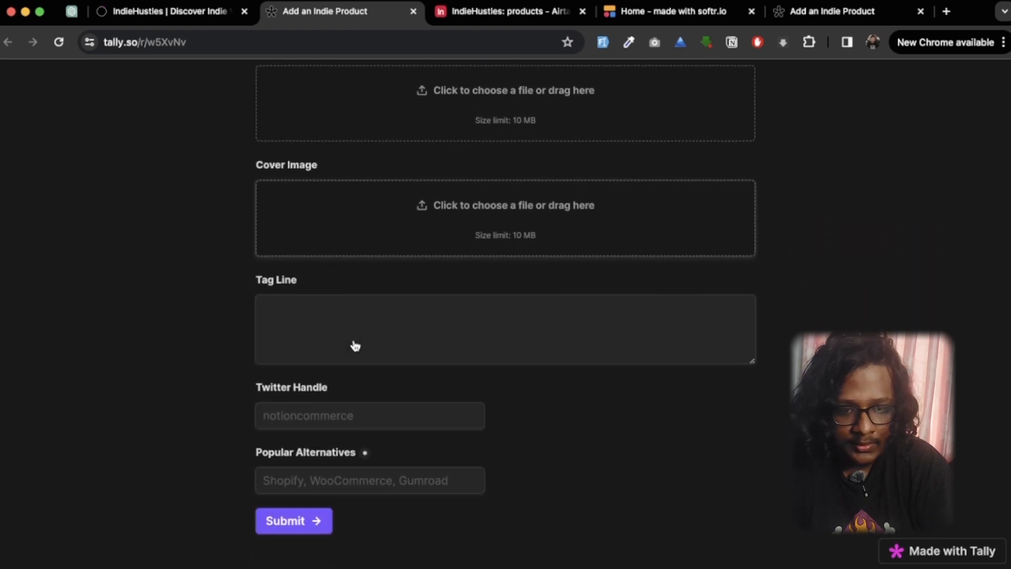
{"action": "scroll", "coordinate": [490, 178], "scroll_direction": "up", "scroll_amount": 7}
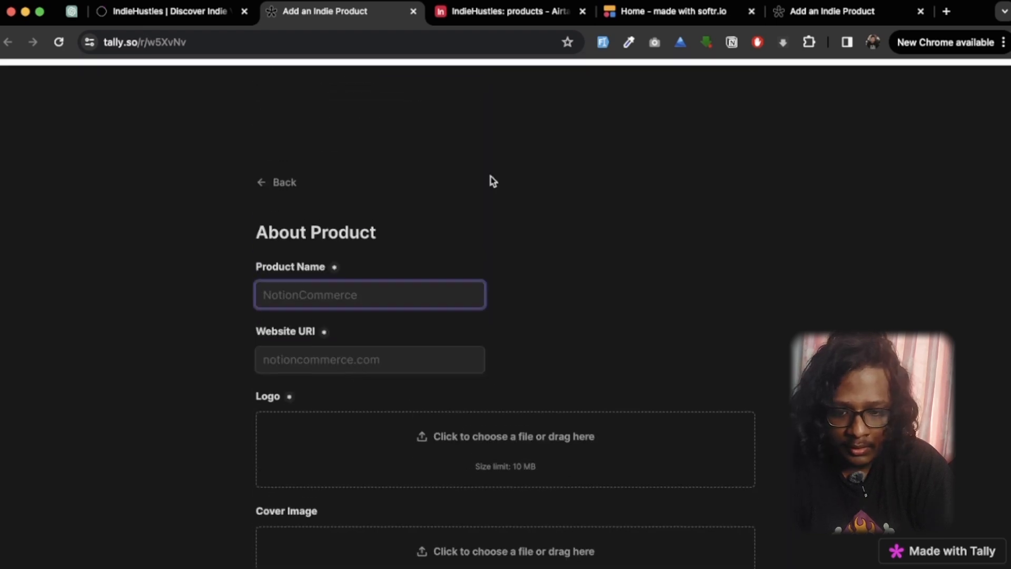
{"action": "left_click", "coordinate": [595, 45]}
{"action": "scroll", "coordinate": [549, 173], "scroll_direction": "down", "scroll_amount": 5}
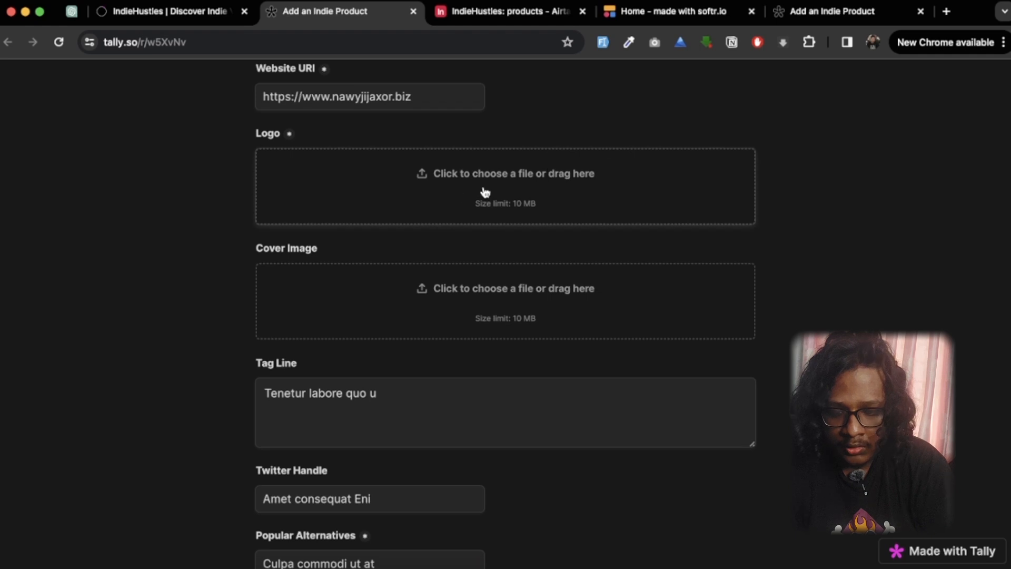
Step: Upload light (2).png from the IndieHustles folder as the product's logo
{"action": "left_click", "coordinate": [367, 225]}
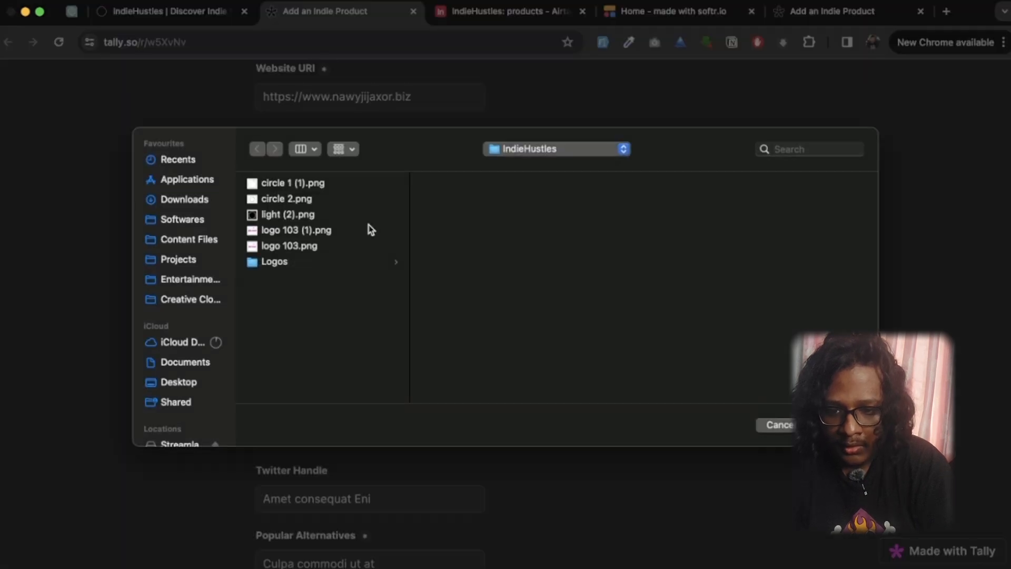
{"action": "left_click", "coordinate": [292, 215]}
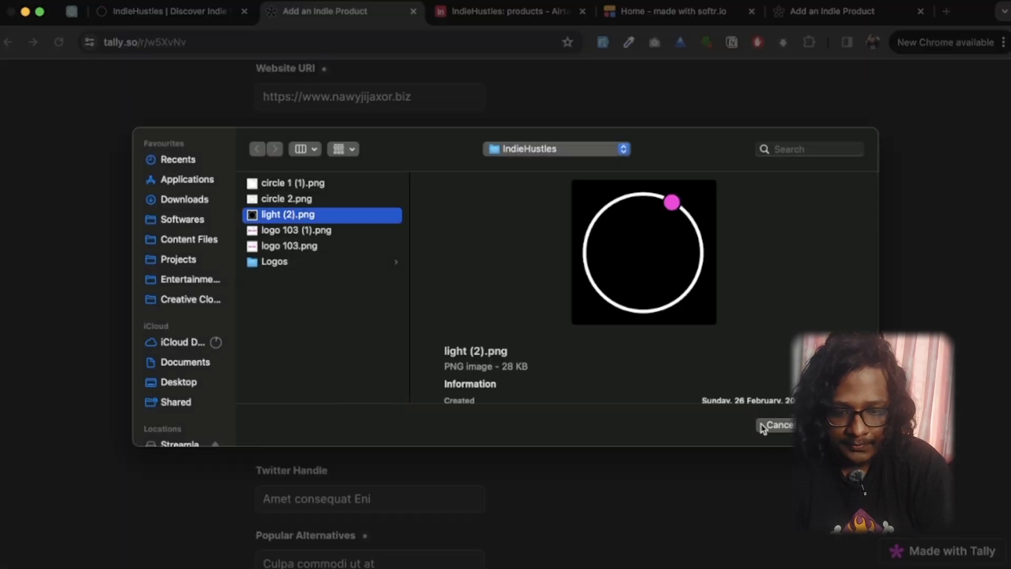
{"action": "left_click", "coordinate": [839, 425]}
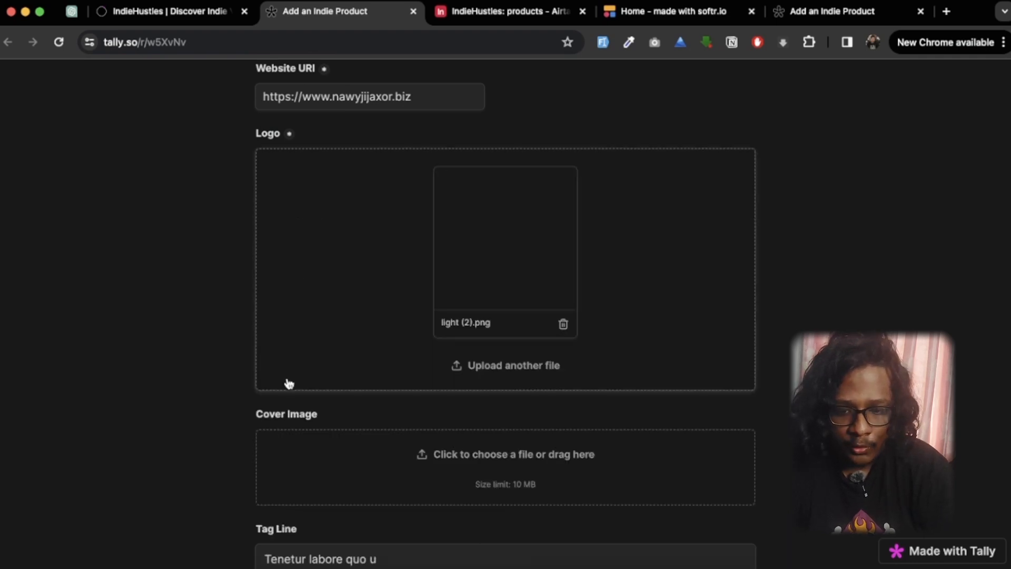
Step: Submit the completed product form, leaving the cover image empty
{"action": "scroll", "coordinate": [287, 384], "scroll_direction": "down", "scroll_amount": 2}
{"action": "scroll", "coordinate": [289, 383], "scroll_direction": "down", "scroll_amount": 1}
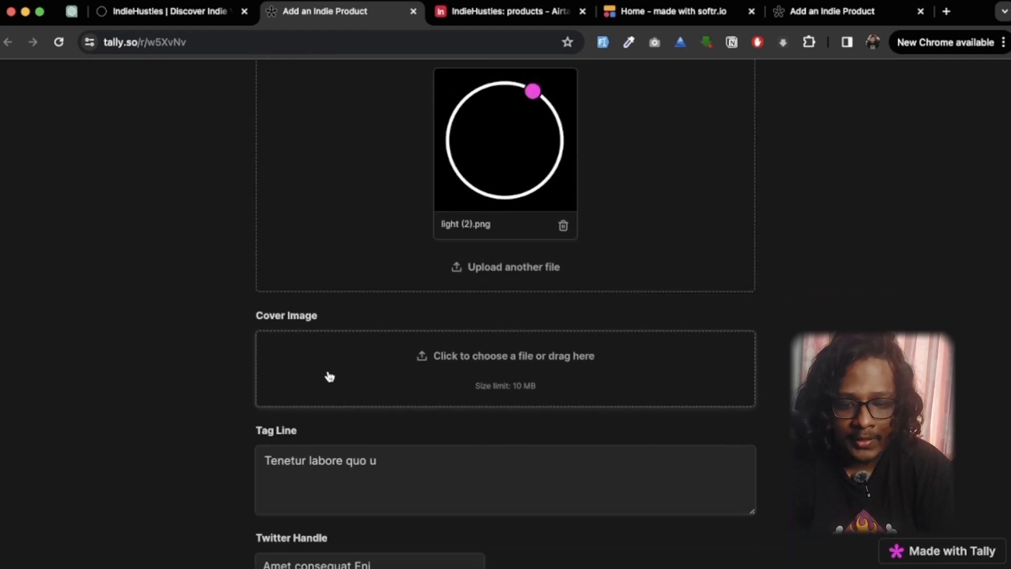
{"action": "scroll", "coordinate": [329, 376], "scroll_direction": "down", "scroll_amount": 4}
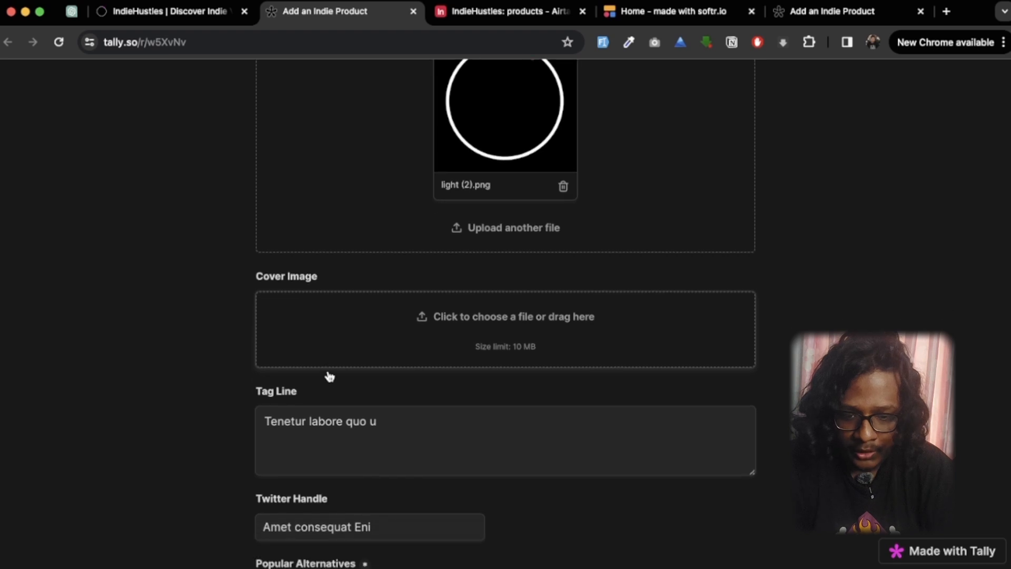
{"action": "scroll", "coordinate": [328, 369], "scroll_direction": "down", "scroll_amount": 2}
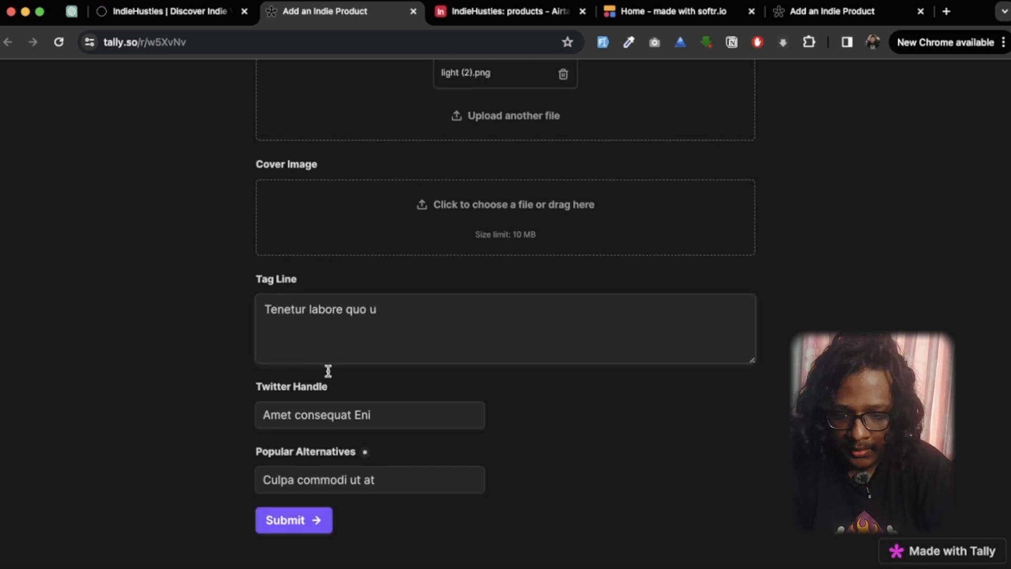
{"action": "left_click", "coordinate": [295, 521]}
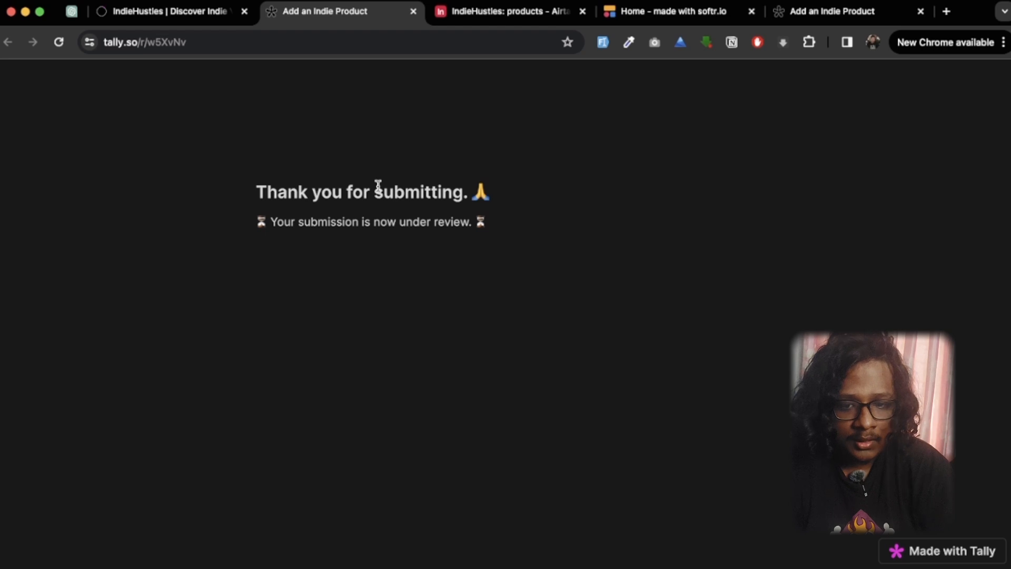
Step: Check the newly submitted product in the Airtable products table and in the Softr app's product list
{"action": "left_click", "coordinate": [521, 13]}
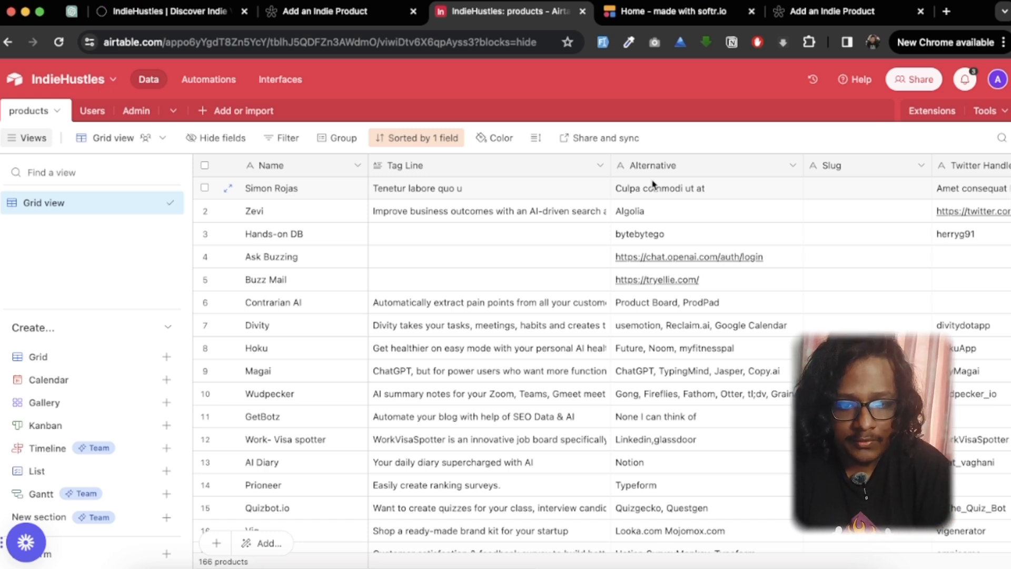
{"action": "key", "text": "ctrl+Tab"}
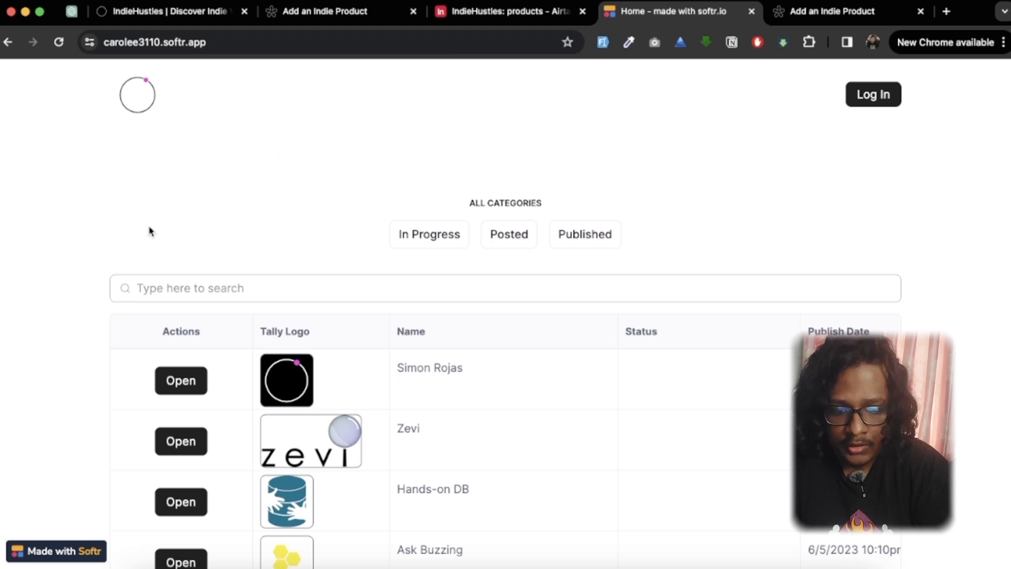
{"action": "scroll", "coordinate": [150, 230], "scroll_direction": "down", "scroll_amount": 1}
{"action": "scroll", "coordinate": [410, 401], "scroll_direction": "down", "scroll_amount": 5}
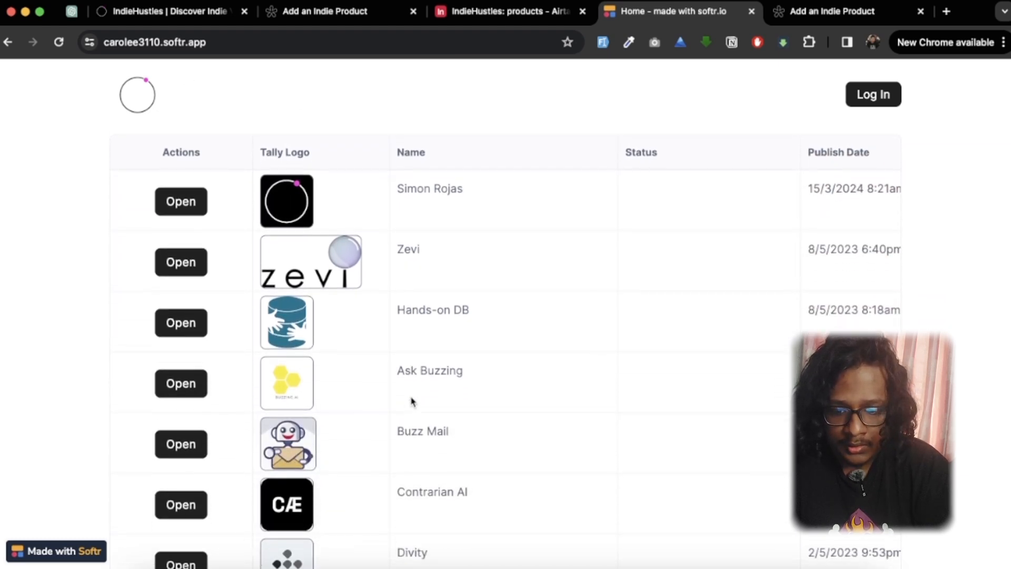
{"action": "scroll", "coordinate": [411, 401], "scroll_direction": "down", "scroll_amount": 8}
{"action": "scroll", "coordinate": [412, 402], "scroll_direction": "up", "scroll_amount": 13}
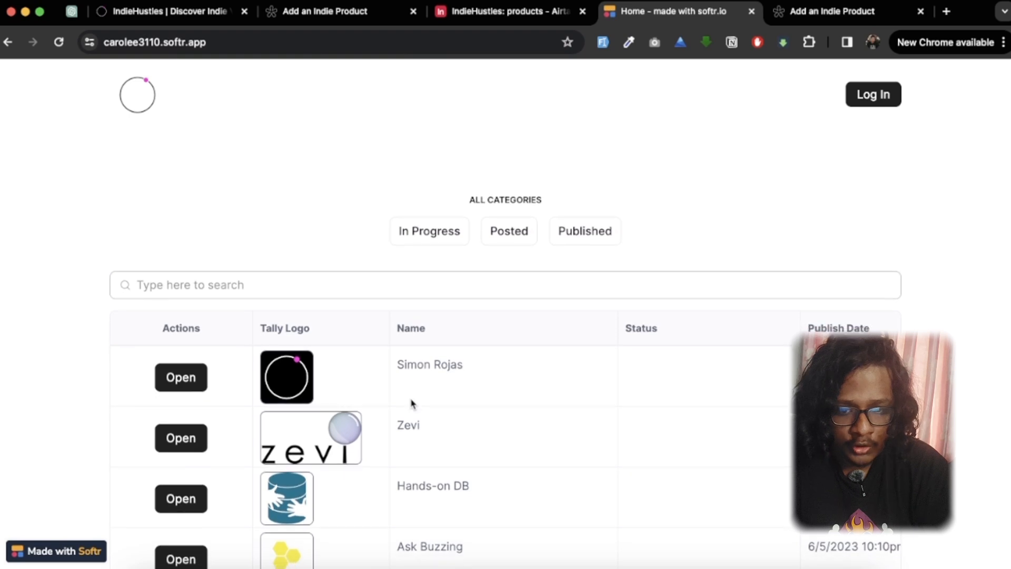
{"action": "scroll", "coordinate": [411, 402], "scroll_direction": "down", "scroll_amount": 9}
{"action": "scroll", "coordinate": [410, 405], "scroll_direction": "up", "scroll_amount": 7}
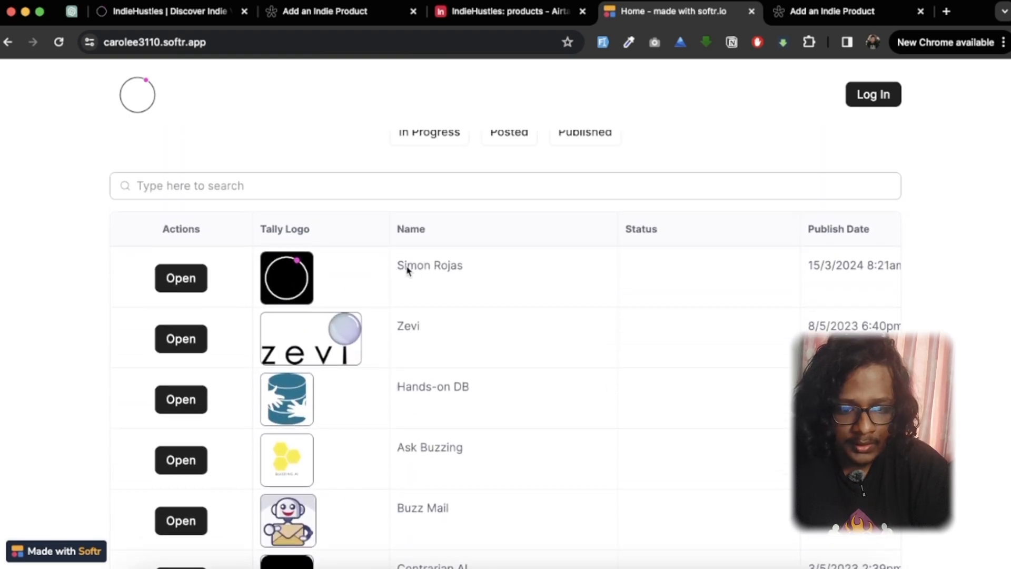
{"action": "left_click_drag", "start_coordinate": [407, 271], "coordinate": [448, 270]}
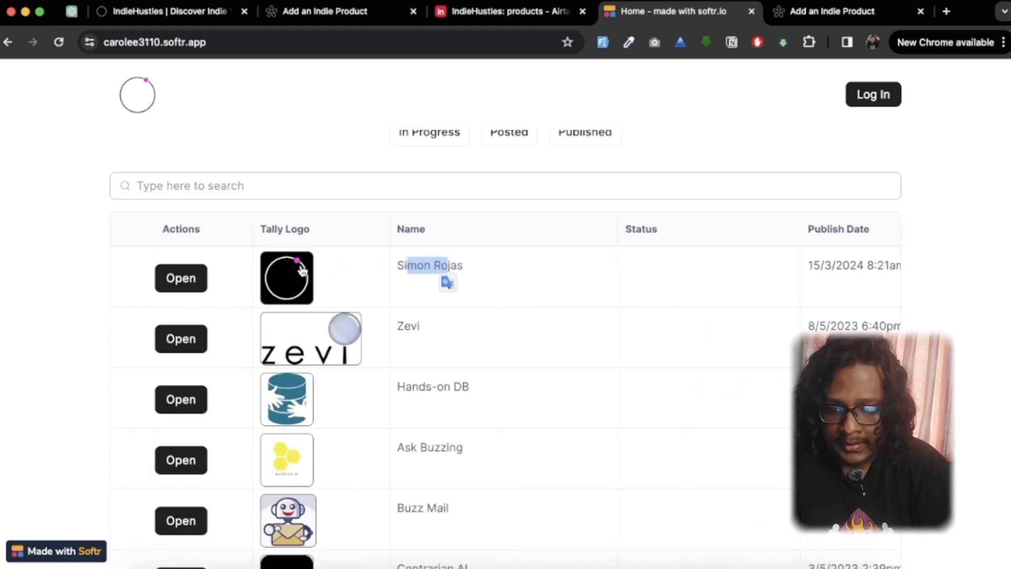
Step: Open the newest product's record in the Softr app and examine its tag line
{"action": "left_click", "coordinate": [193, 281]}
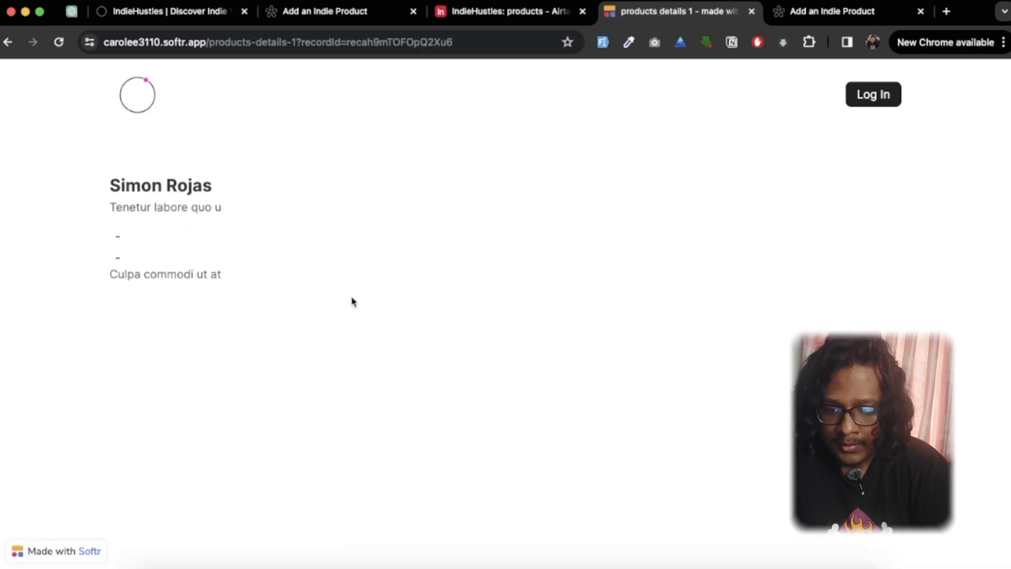
{"action": "left_click_drag", "start_coordinate": [111, 213], "coordinate": [211, 208]}
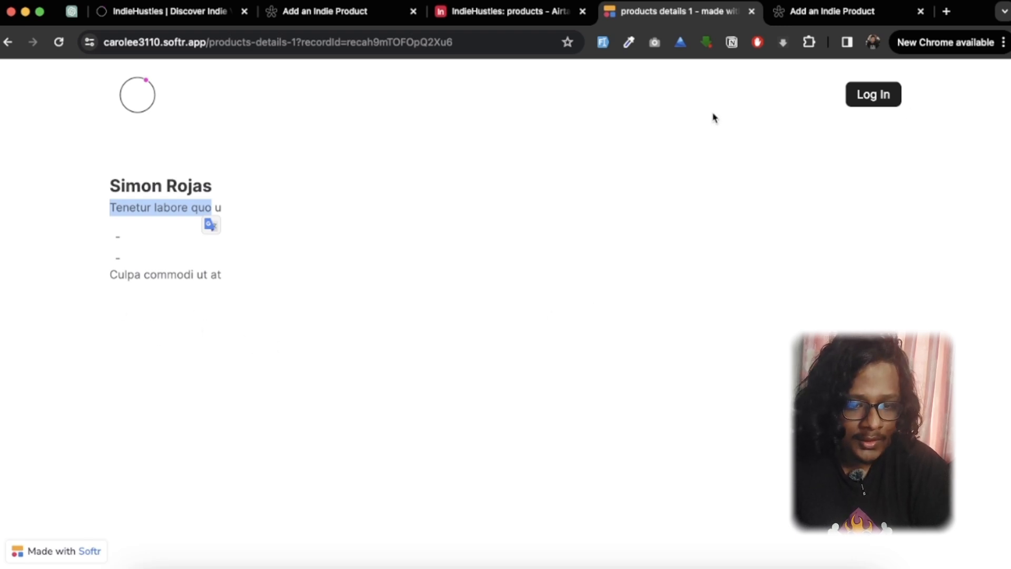
Step: Sign in to the Softr app with the account's e-mail and password, and reopen the newest product's record
{"action": "left_click", "coordinate": [863, 105]}
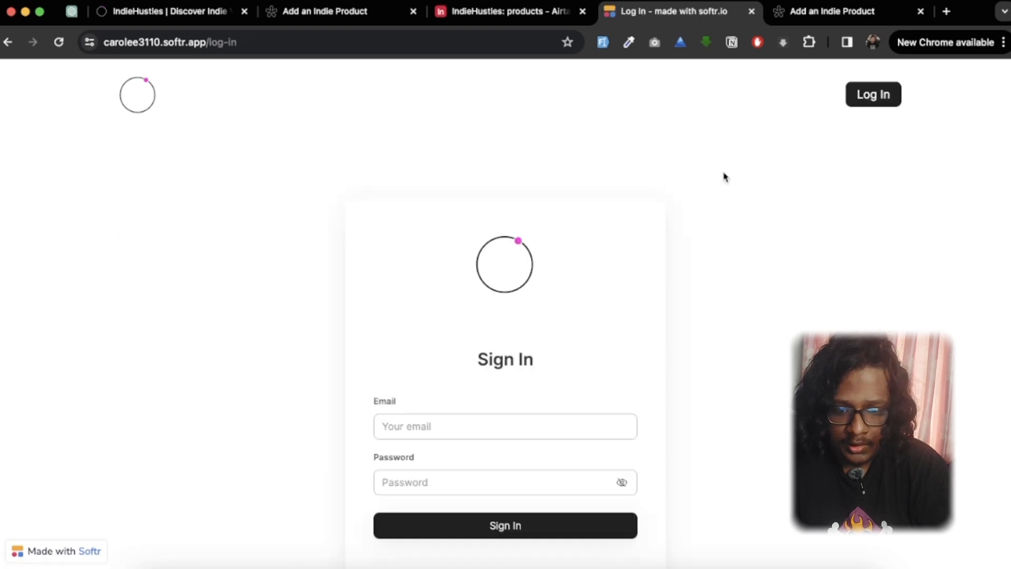
{"action": "left_click", "coordinate": [433, 419]}
{"action": "left_click", "coordinate": [504, 421]}
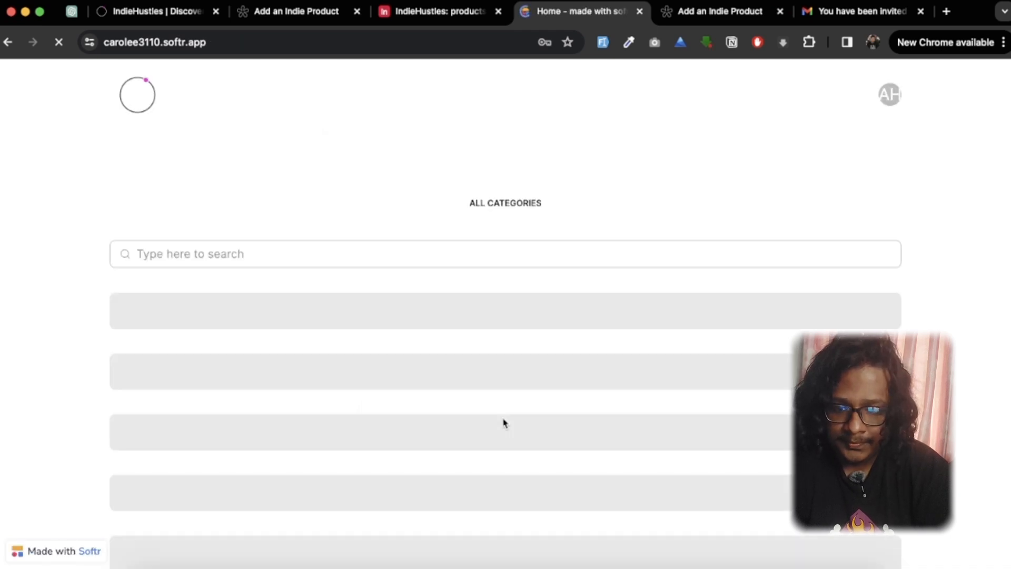
{"action": "left_click", "coordinate": [495, 265]}
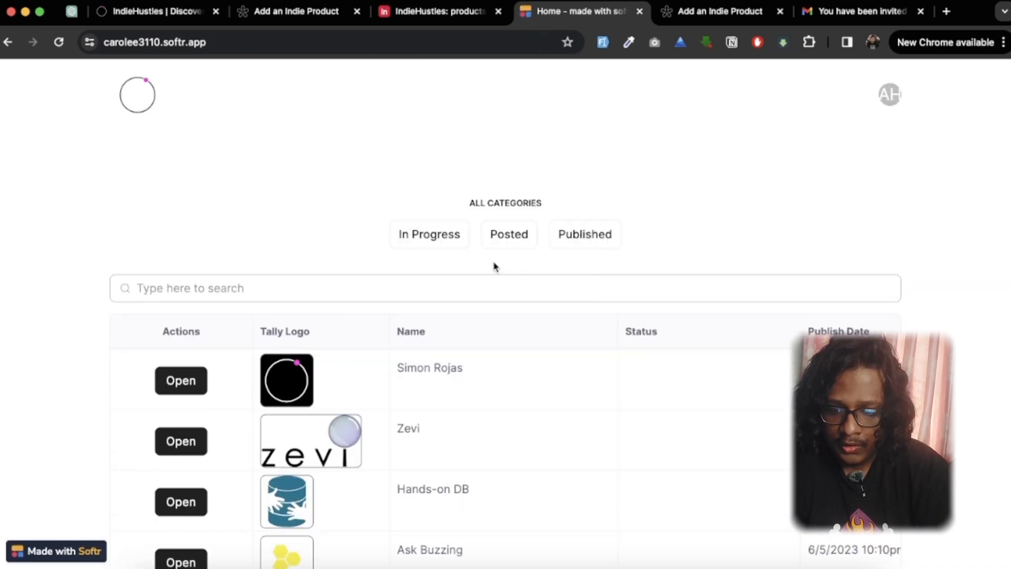
{"action": "left_click", "coordinate": [181, 380]}
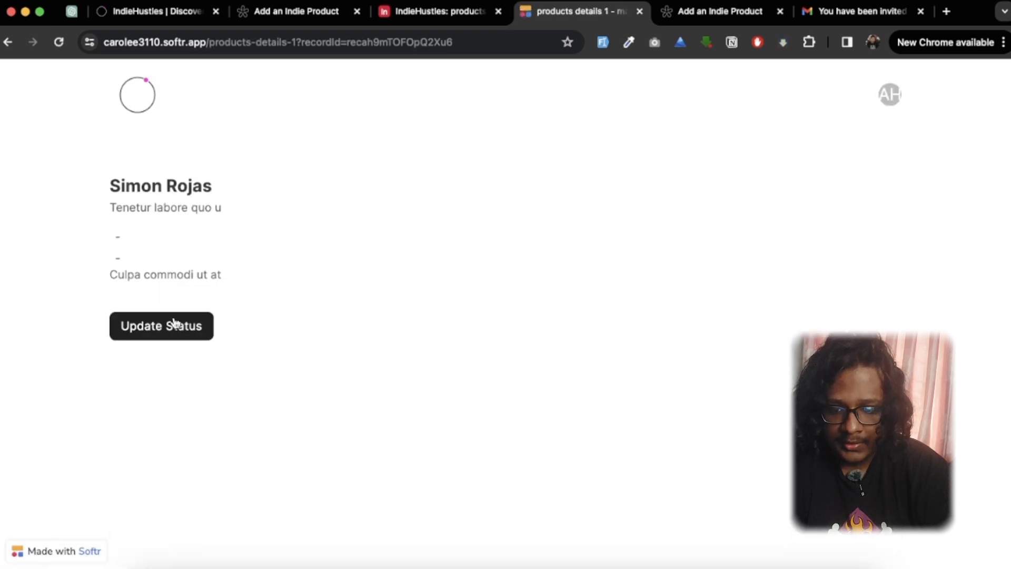
{"action": "left_click", "coordinate": [173, 322]}
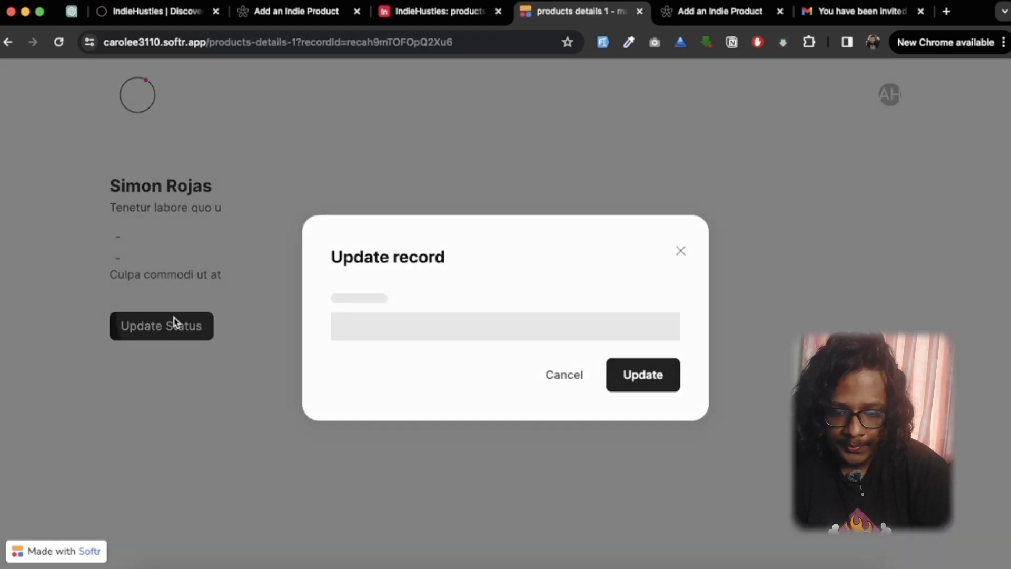
{"action": "left_click", "coordinate": [504, 331]}
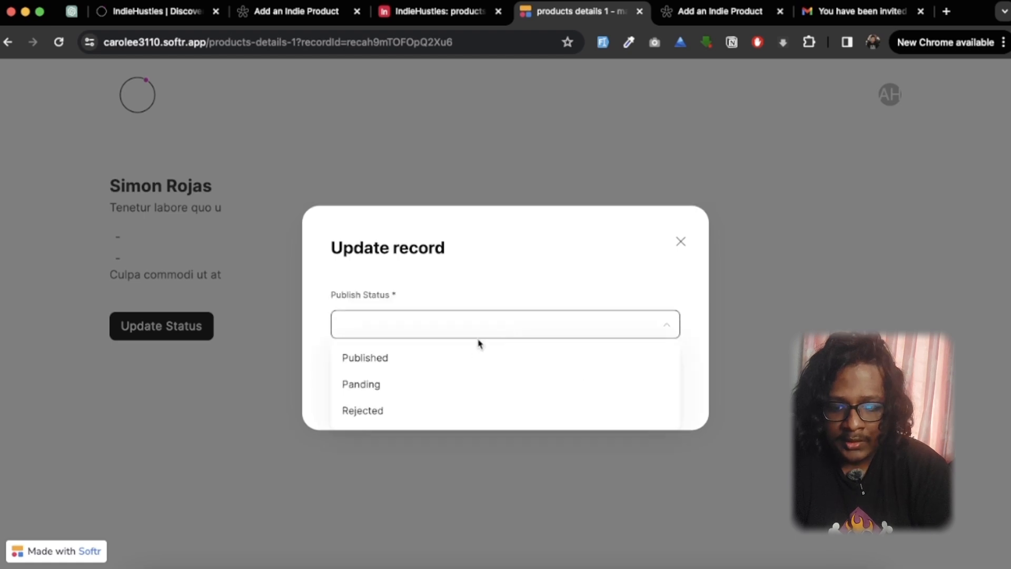
{"action": "left_click", "coordinate": [389, 369]}
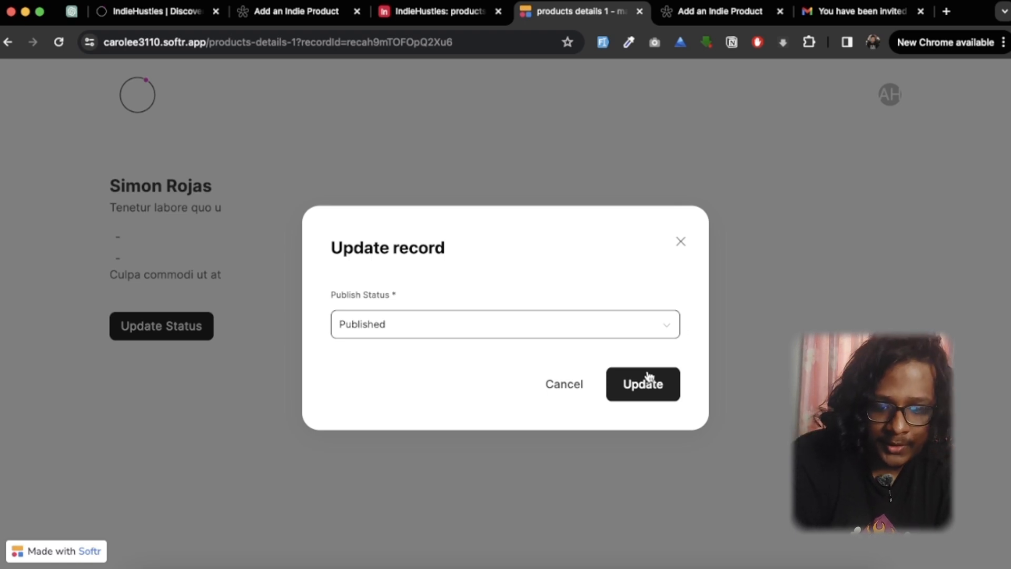
{"action": "left_click", "coordinate": [681, 242]}
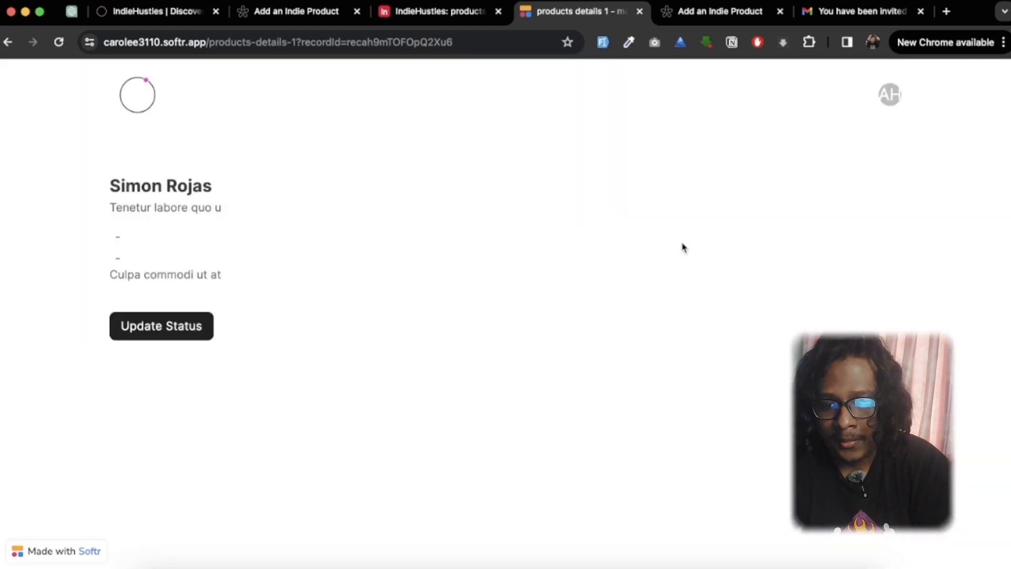
Step: Return to the product list of the Softr app, and switch to the Softr Studio dashboard
{"action": "left_click", "coordinate": [145, 98]}
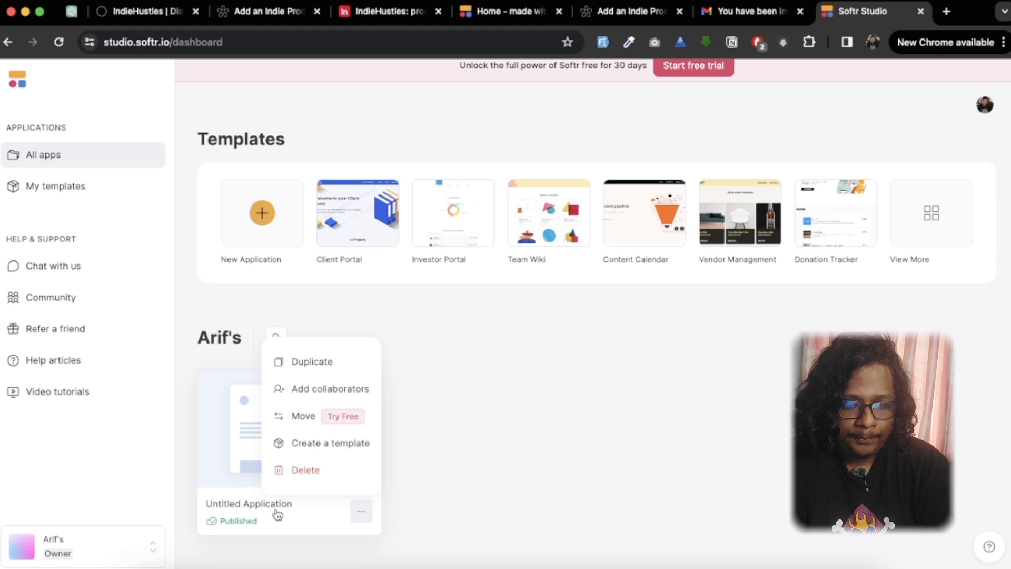
{"action": "left_click", "coordinate": [579, 396]}
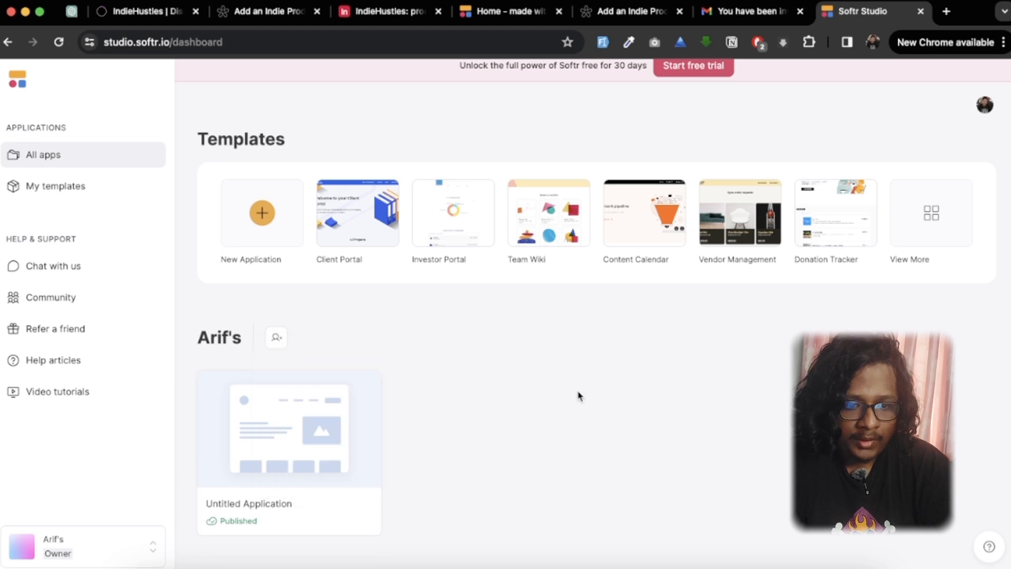
{"action": "scroll", "coordinate": [579, 396], "scroll_direction": "up", "scroll_amount": 1}
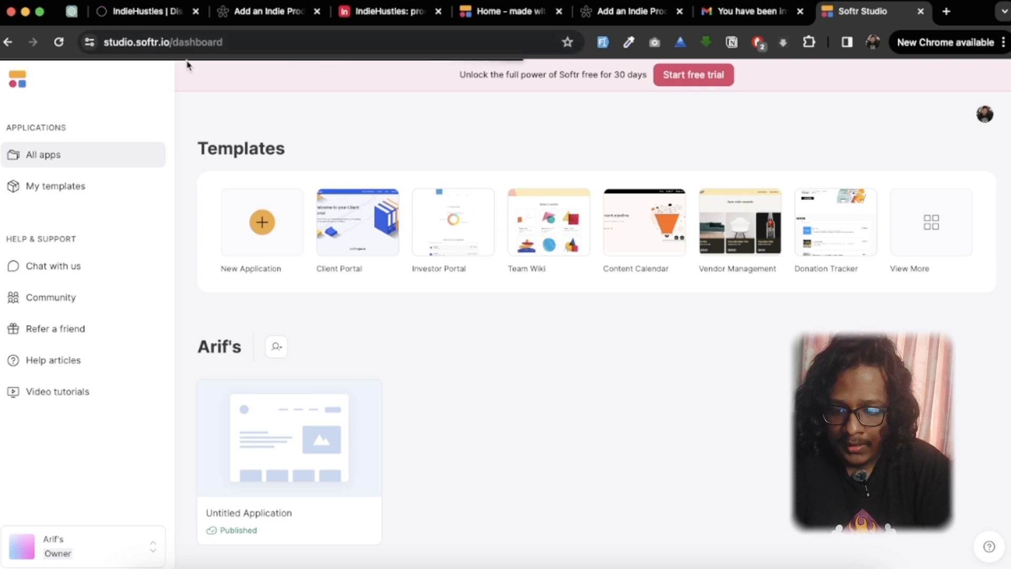
{"action": "scroll", "coordinate": [243, 309], "scroll_direction": "down", "scroll_amount": 1}
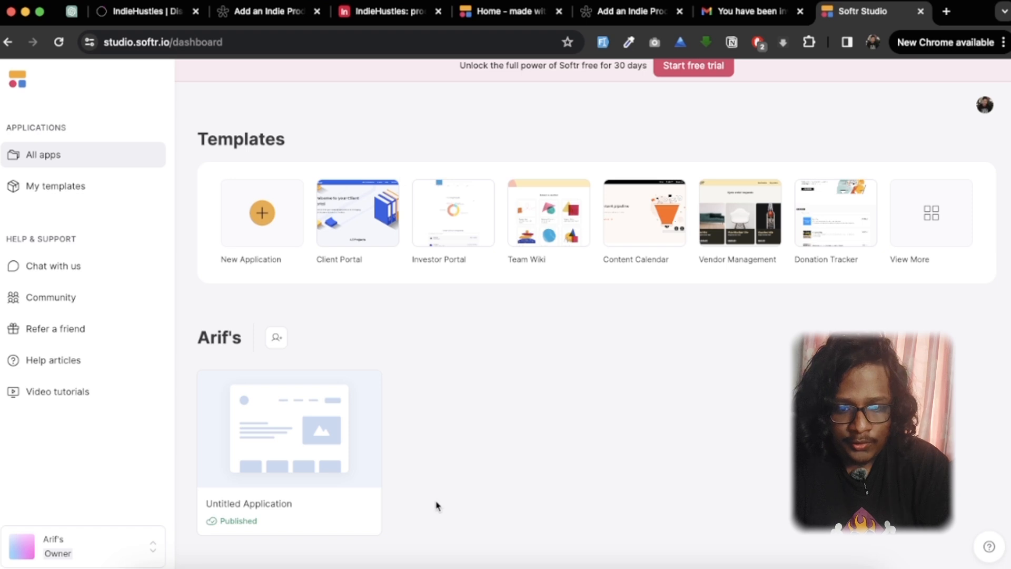
Step: Create a blank application that keeps only the Home page, deselecting every other pre-built page
{"action": "left_click", "coordinate": [262, 213]}
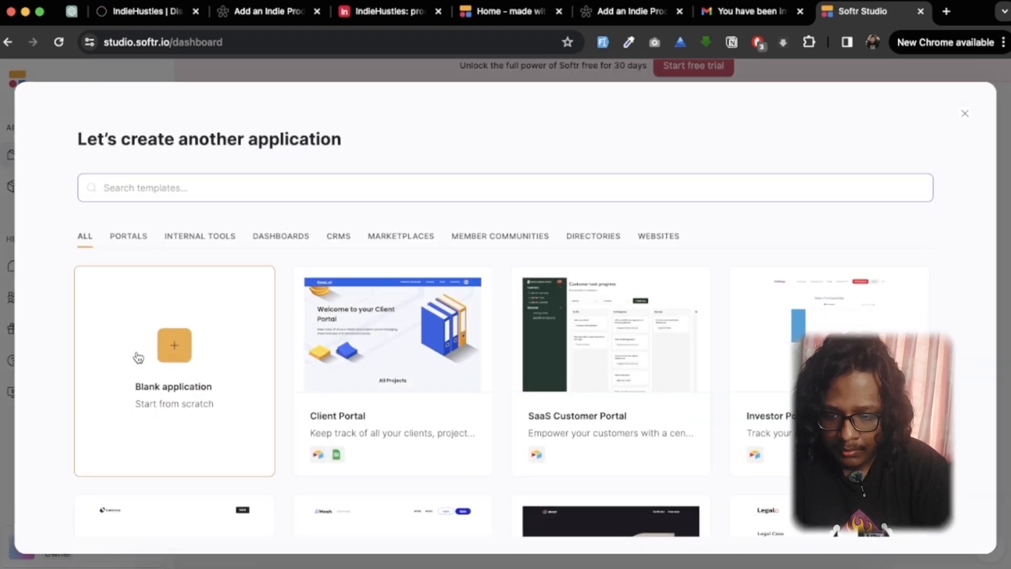
{"action": "left_click", "coordinate": [184, 367]}
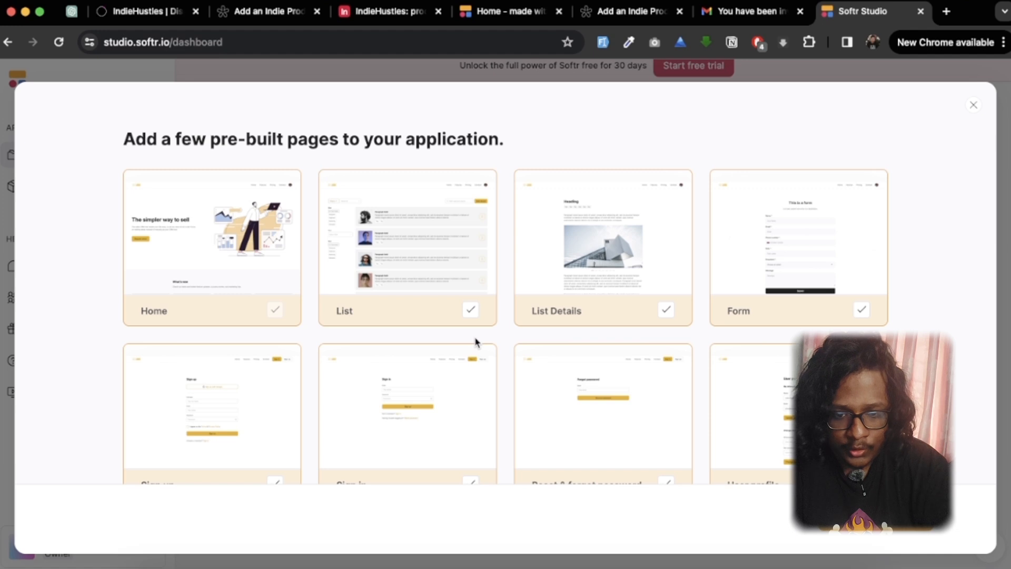
{"action": "left_click", "coordinate": [677, 294]}
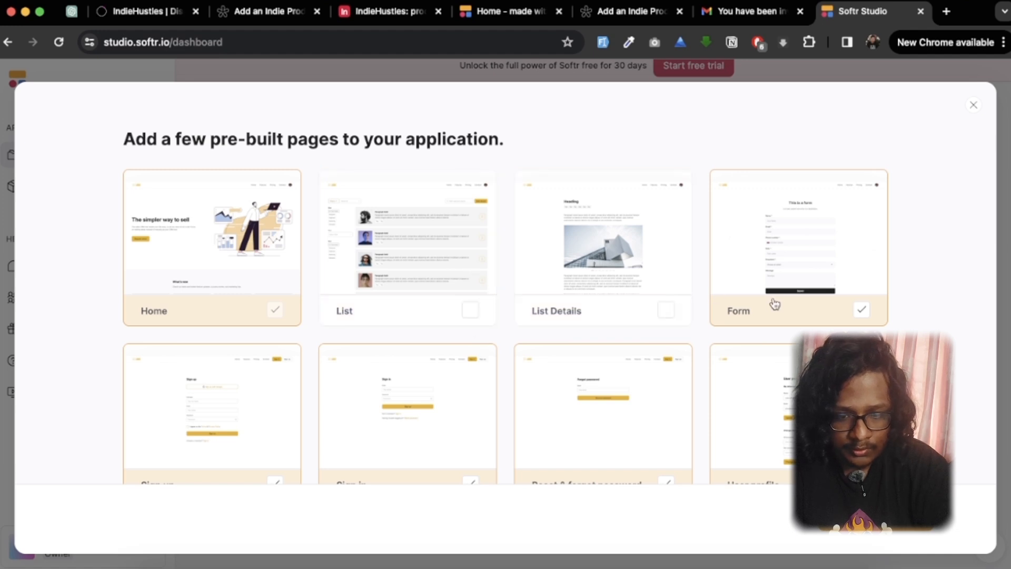
{"action": "left_click", "coordinate": [774, 303]}
{"action": "left_click", "coordinate": [769, 465]}
{"action": "left_click", "coordinate": [614, 457]}
{"action": "left_click", "coordinate": [353, 444]}
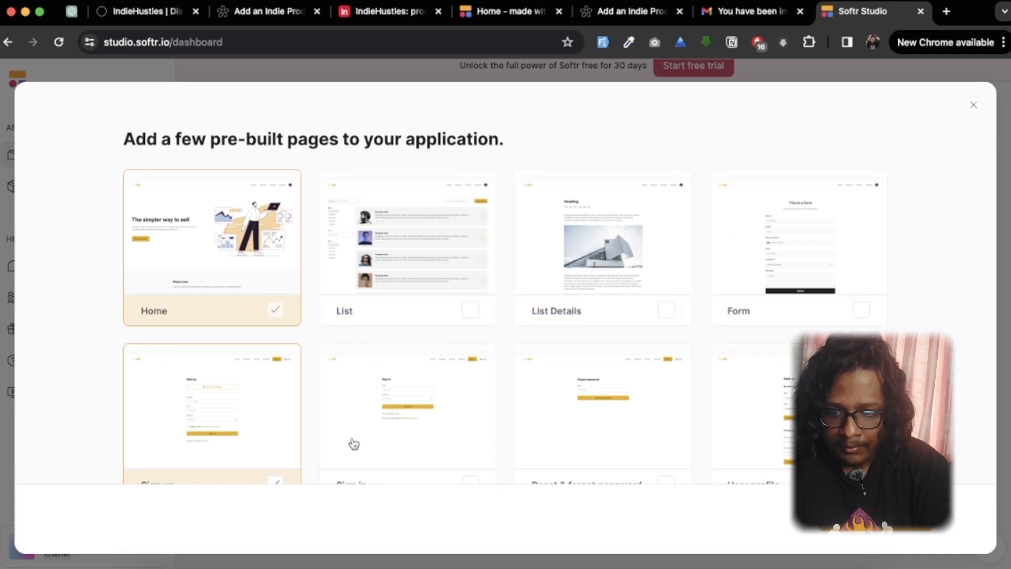
{"action": "left_click", "coordinate": [214, 426]}
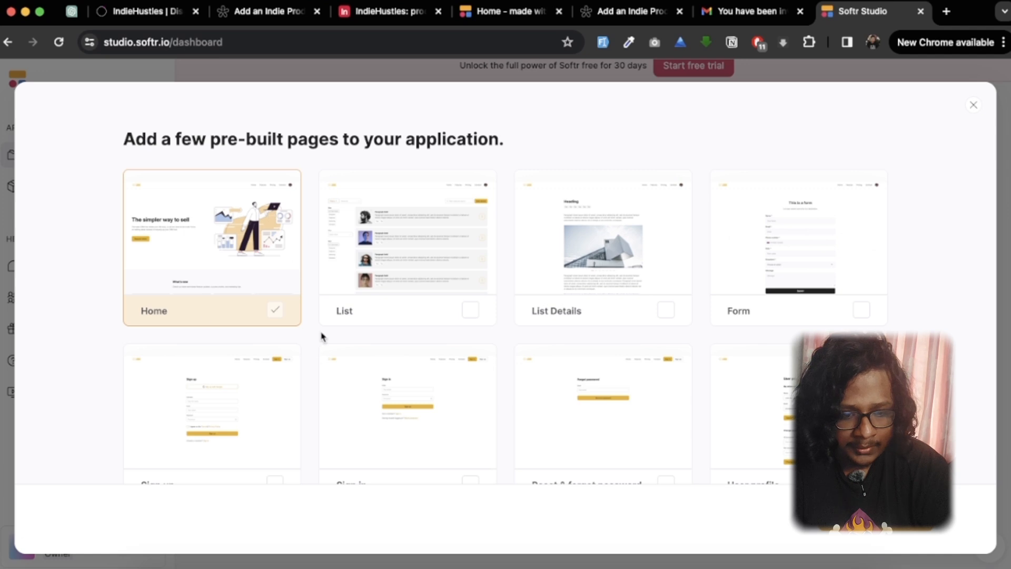
{"action": "scroll", "coordinate": [765, 445], "scroll_direction": "down", "scroll_amount": 2}
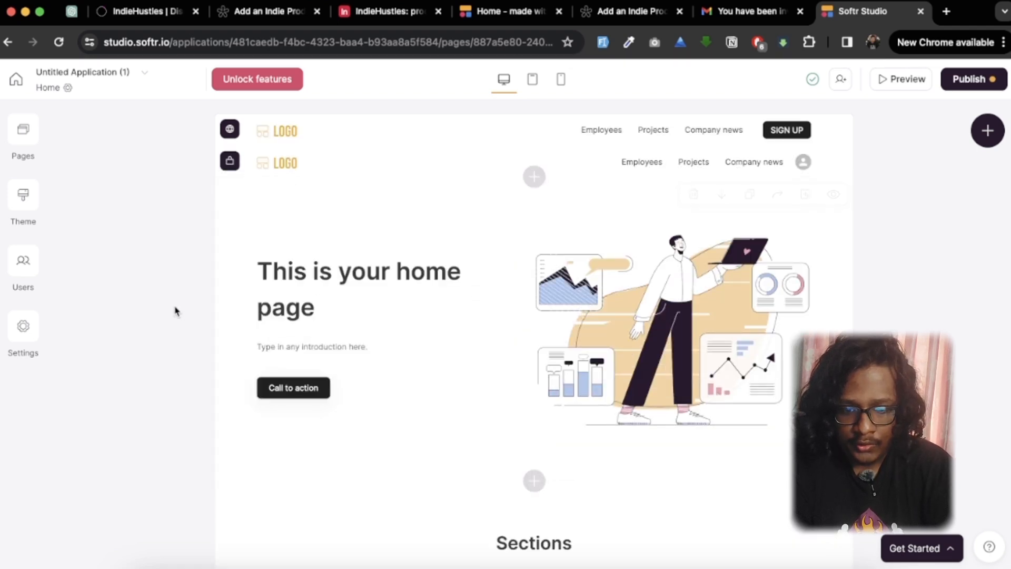
Step: Delete the default hero section and the Sections block from the Home page
{"action": "scroll", "coordinate": [181, 308], "scroll_direction": "down", "scroll_amount": 3}
{"action": "scroll", "coordinate": [462, 478], "scroll_direction": "down", "scroll_amount": 5}
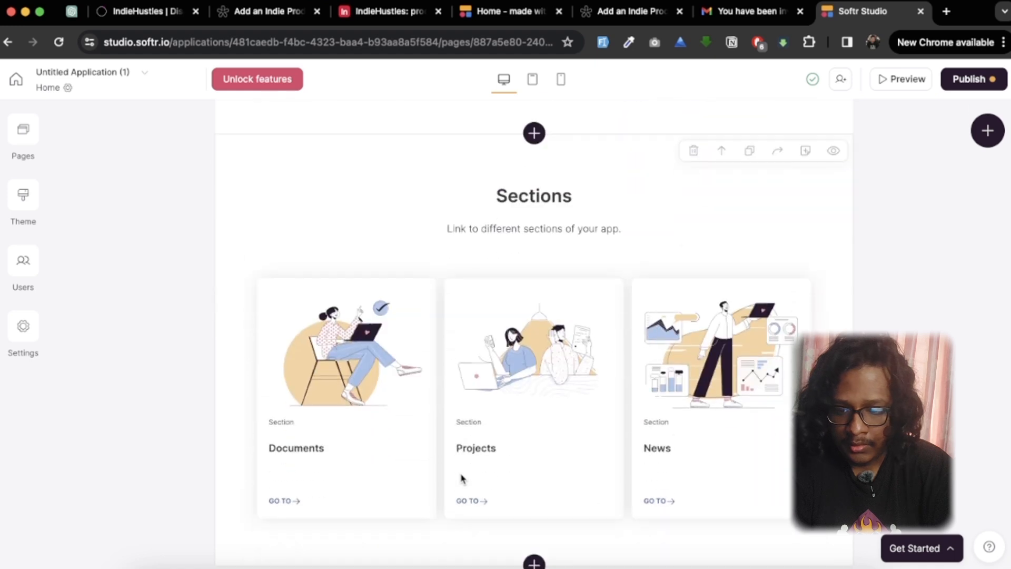
{"action": "scroll", "coordinate": [463, 478], "scroll_direction": "up", "scroll_amount": 8}
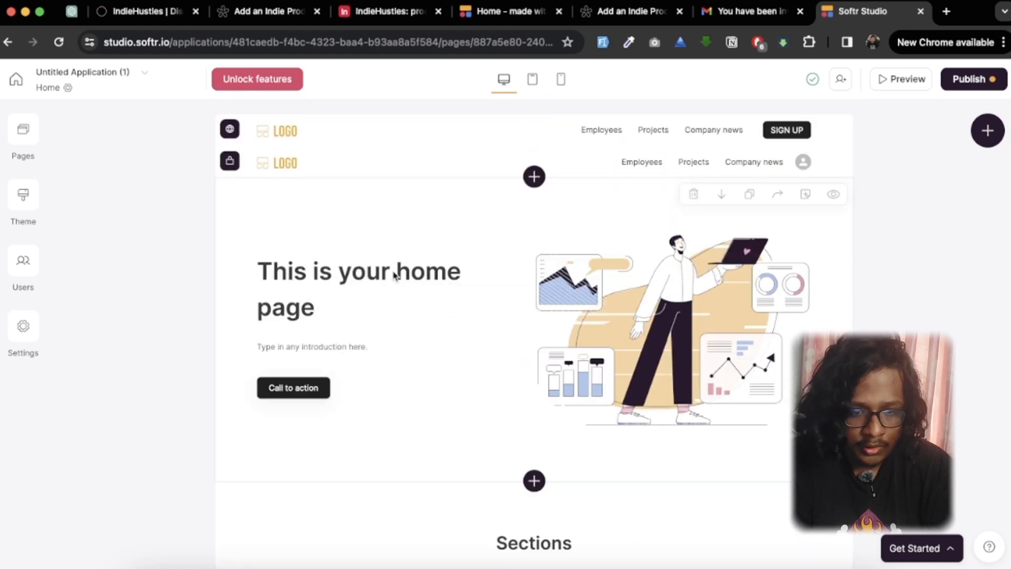
{"action": "left_click", "coordinate": [694, 193]}
{"action": "left_click", "coordinate": [637, 351]}
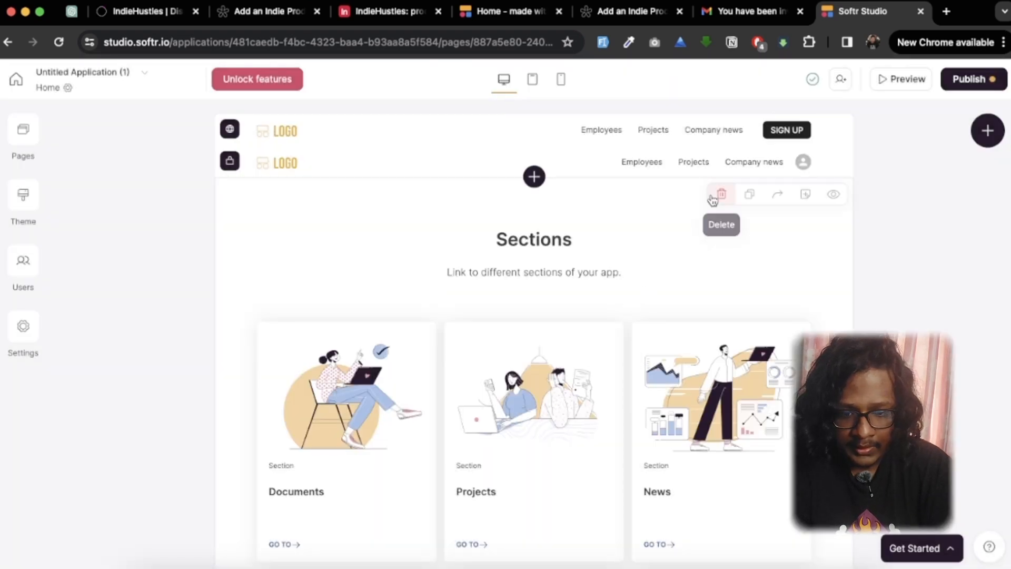
{"action": "left_click", "coordinate": [720, 195]}
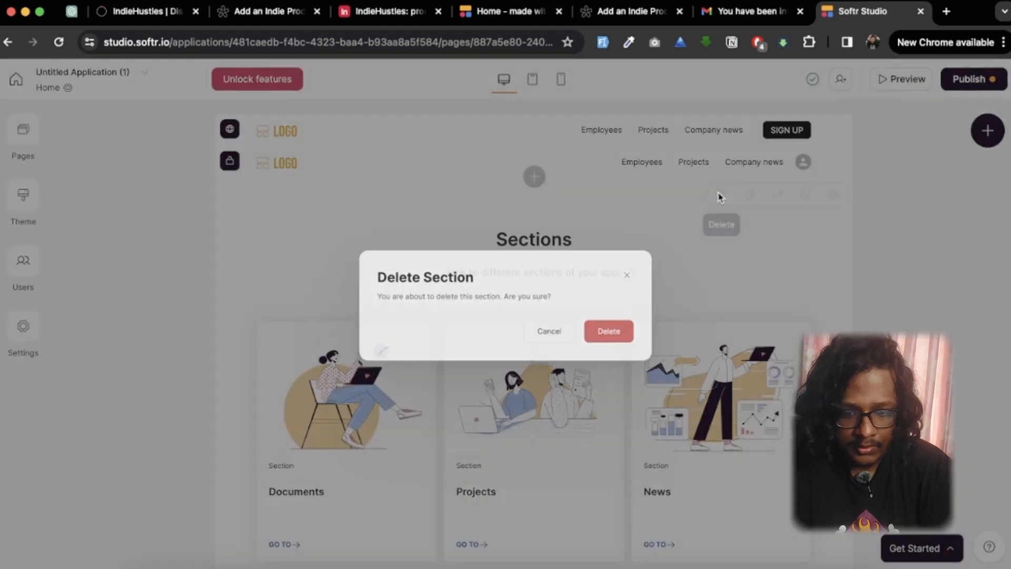
{"action": "left_click", "coordinate": [640, 345]}
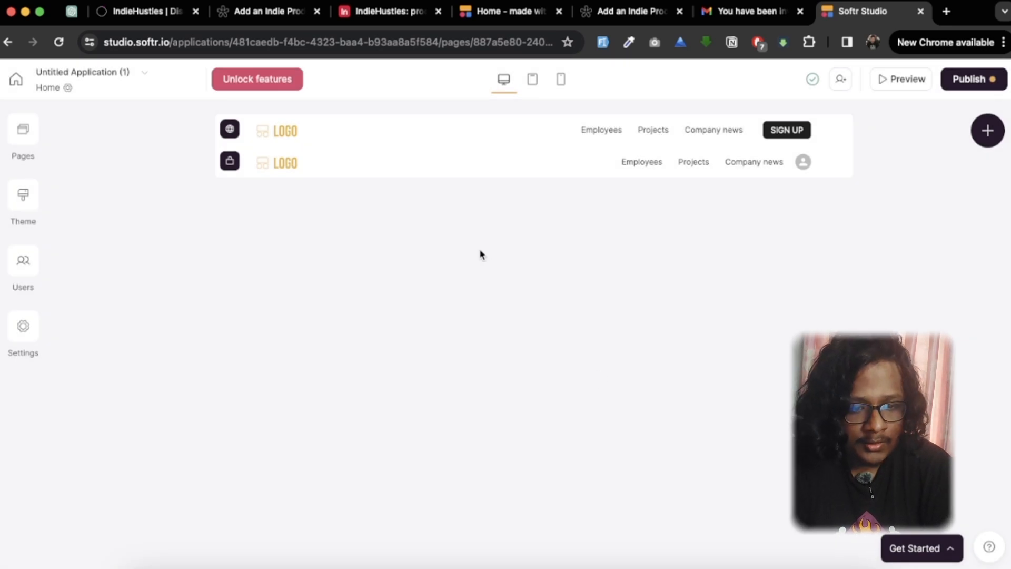
Step: Browse the dynamic and static blocks, and add the dynamic Table block to the Home page
{"action": "left_click", "coordinate": [988, 131]}
{"action": "scroll", "coordinate": [780, 350], "scroll_direction": "down", "scroll_amount": 2}
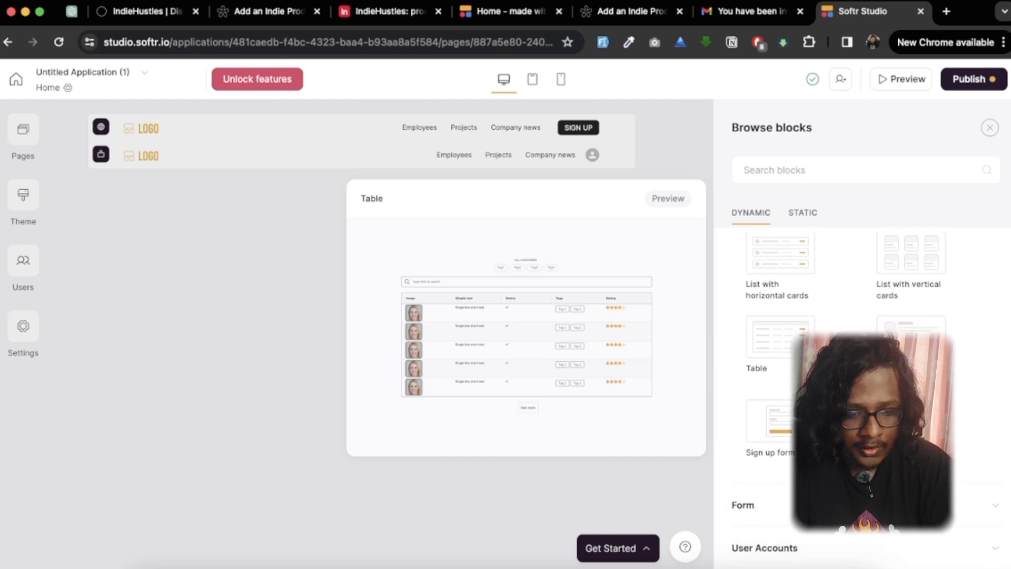
{"action": "scroll", "coordinate": [781, 350], "scroll_direction": "up", "scroll_amount": 2}
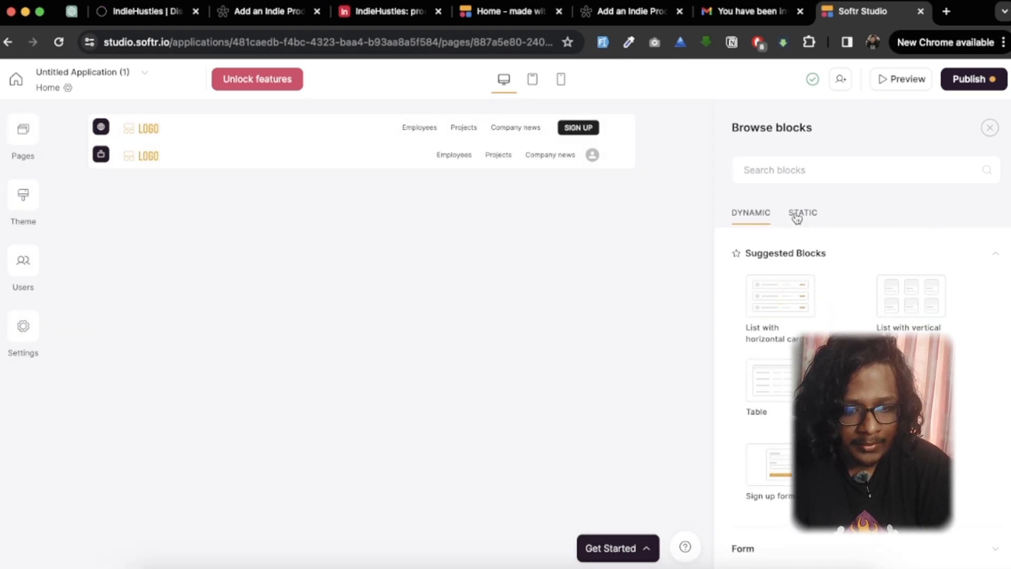
{"action": "left_click", "coordinate": [797, 216]}
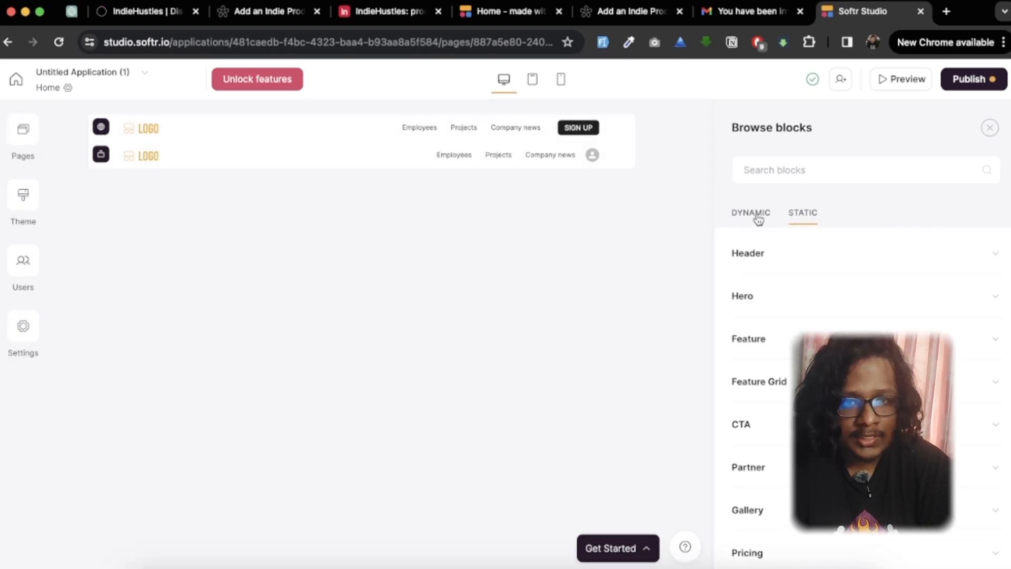
{"action": "left_click", "coordinate": [758, 217]}
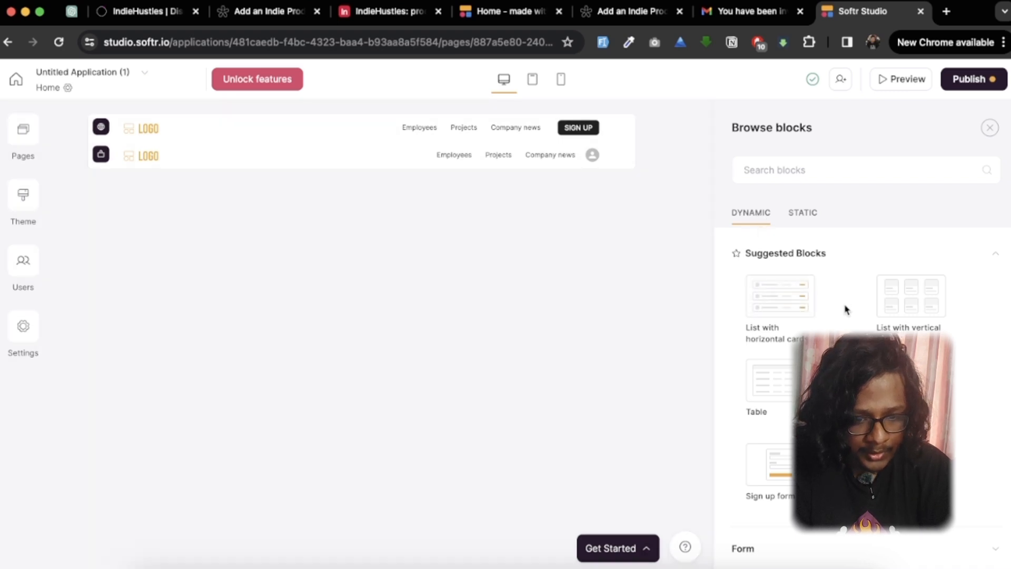
{"action": "scroll", "coordinate": [847, 309], "scroll_direction": "down", "scroll_amount": 1}
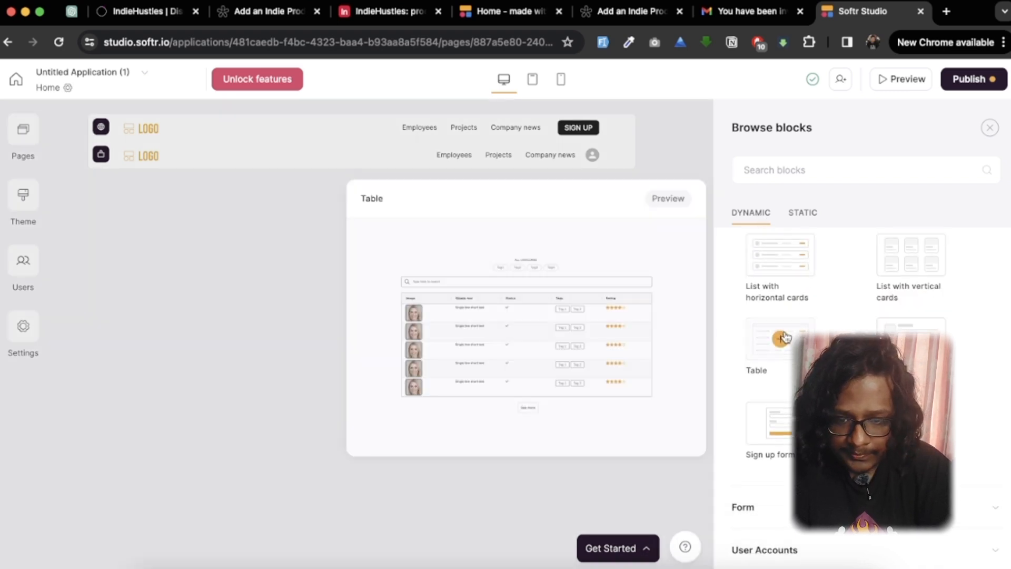
{"action": "left_click", "coordinate": [781, 339]}
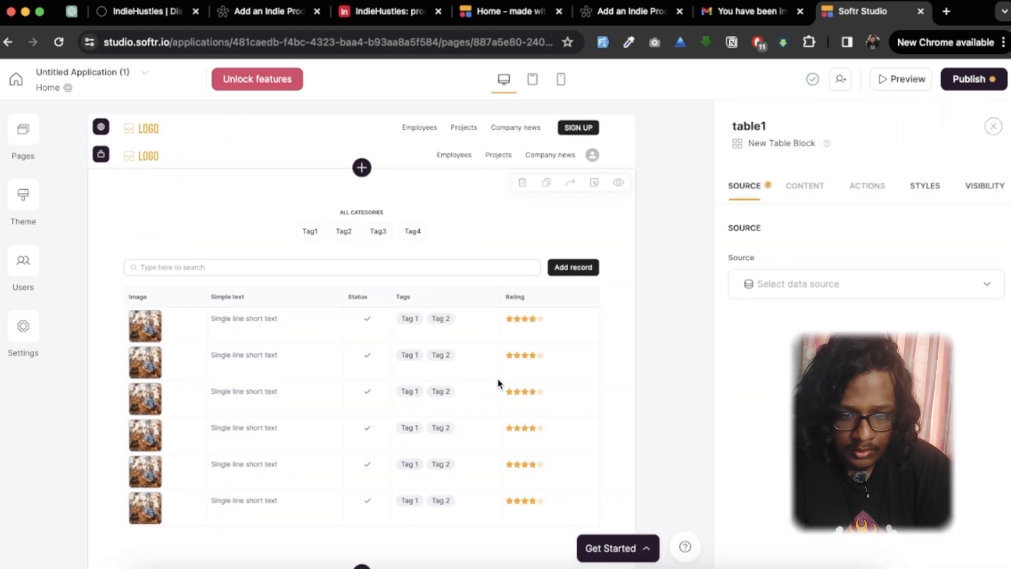
Step: Connect the table block to the existing Airtable account and select the IndieHustles base, checking the bases in Airtable
{"action": "left_click", "coordinate": [840, 285]}
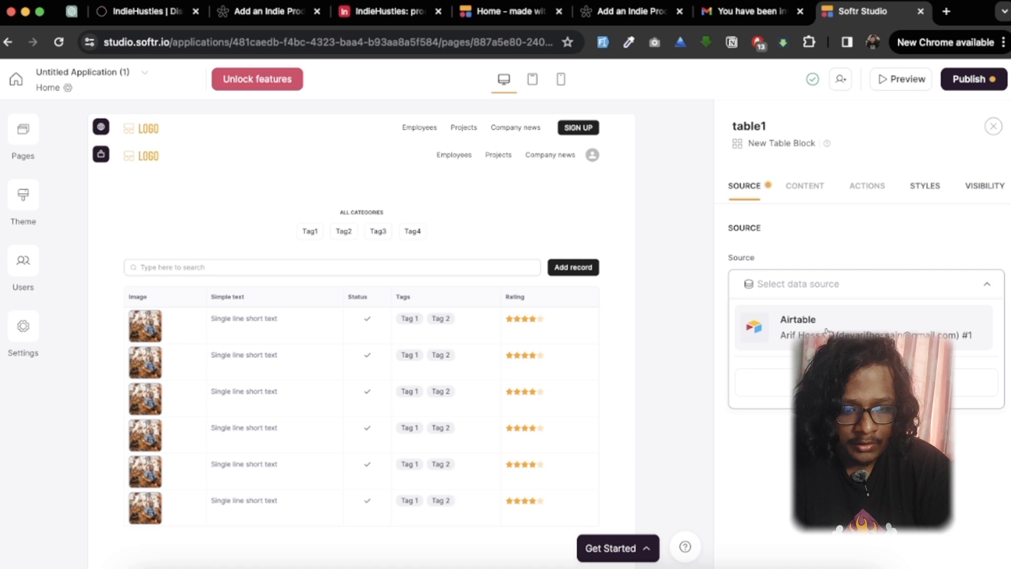
{"action": "left_click", "coordinate": [767, 346]}
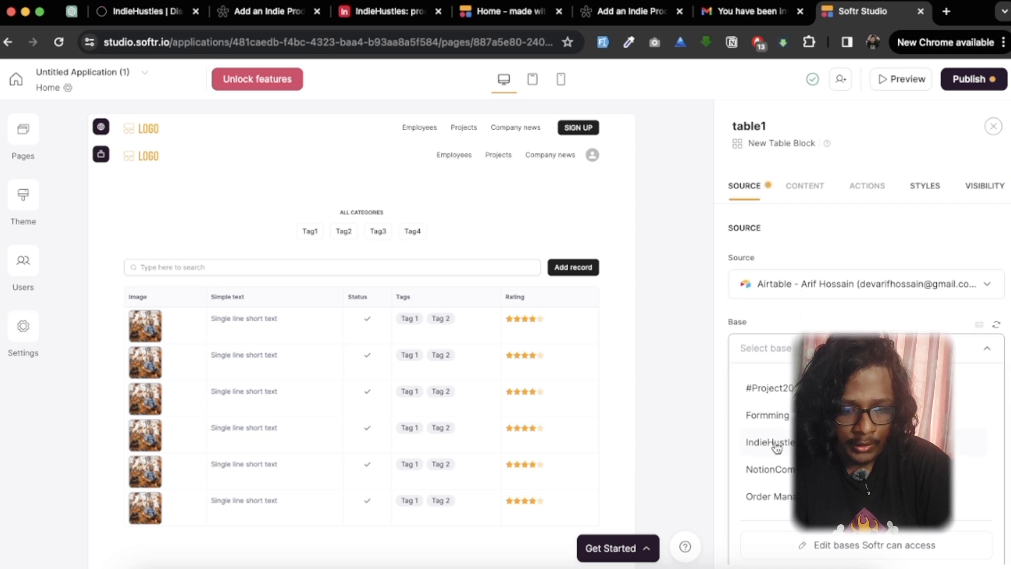
{"action": "scroll", "coordinate": [789, 468], "scroll_direction": "down", "scroll_amount": 2}
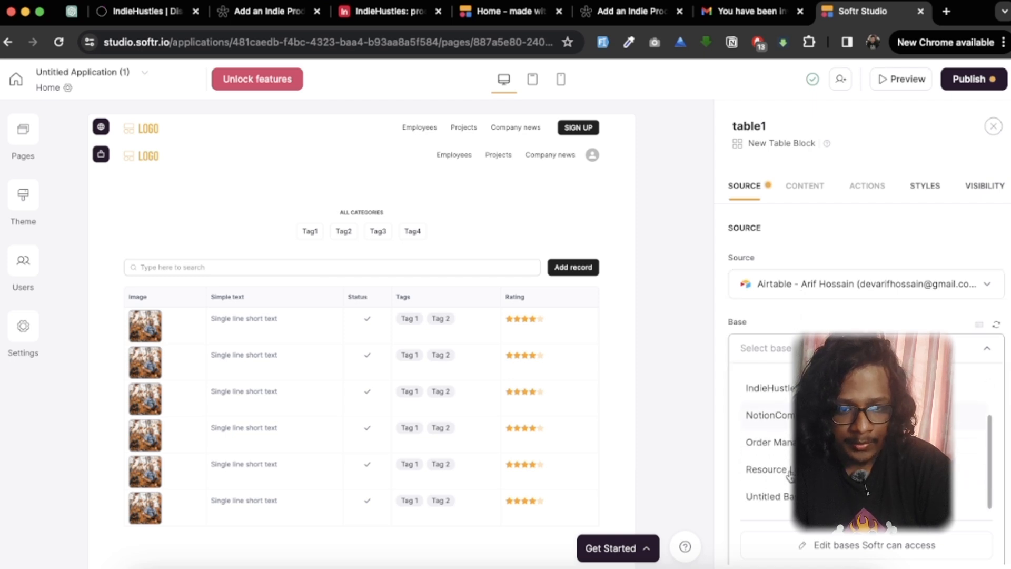
{"action": "left_click", "coordinate": [404, 19]}
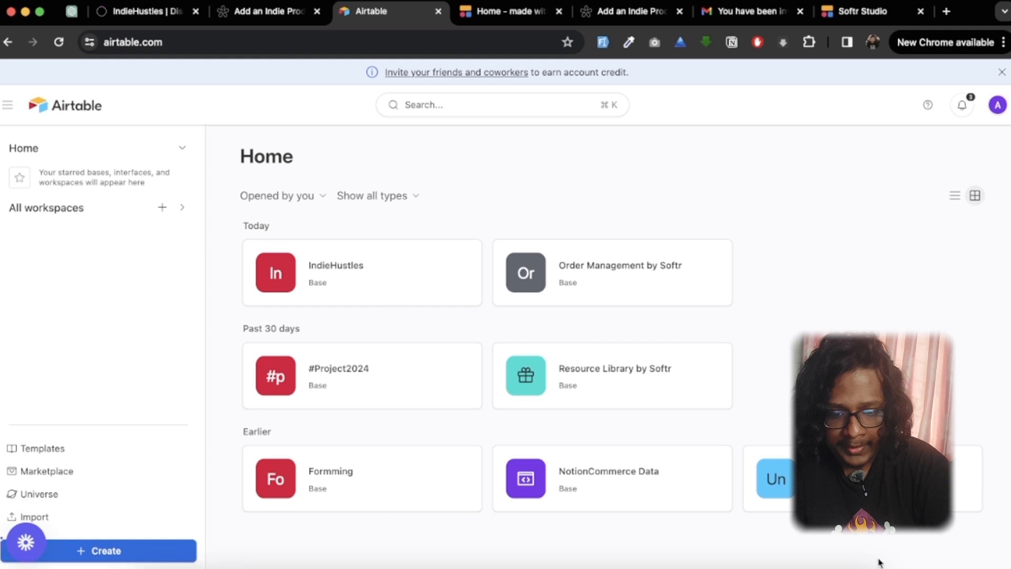
{"action": "left_click", "coordinate": [869, 11]}
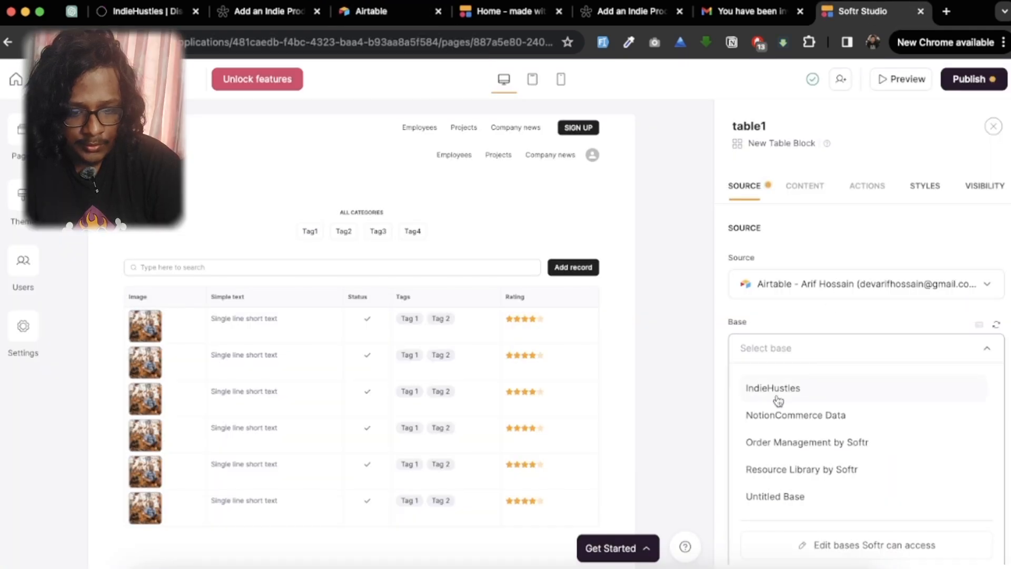
{"action": "left_click", "coordinate": [793, 390]}
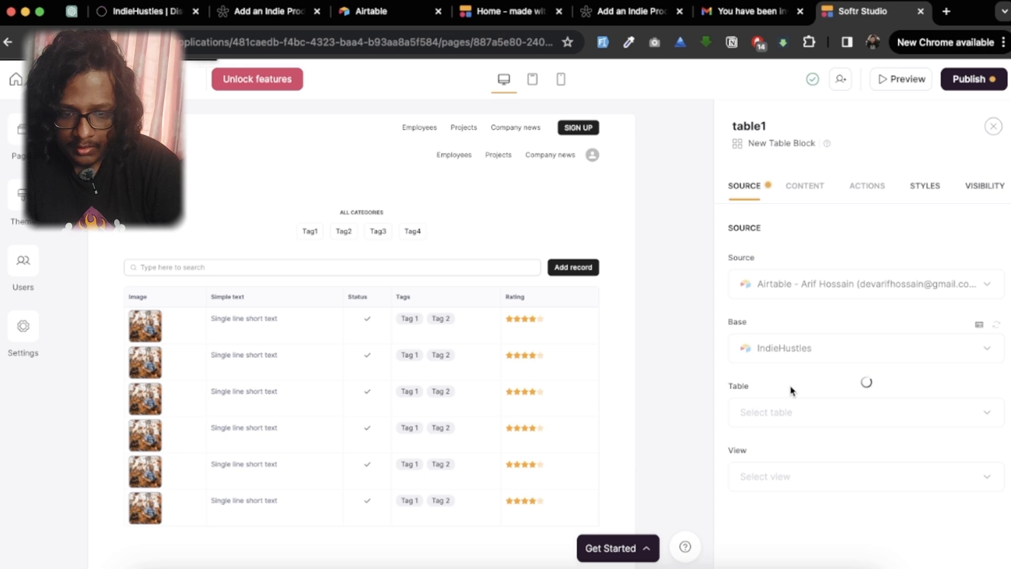
Step: Check the IndieHustles base in Airtable and set the table block's source table to products
{"action": "scroll", "coordinate": [763, 386], "scroll_direction": "down", "scroll_amount": 1}
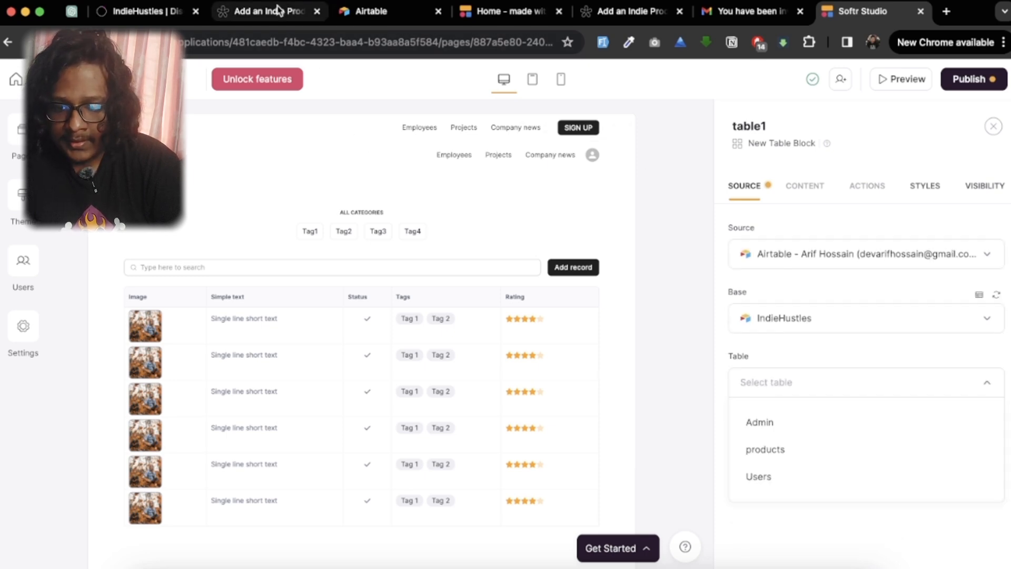
{"action": "left_click", "coordinate": [396, 13]}
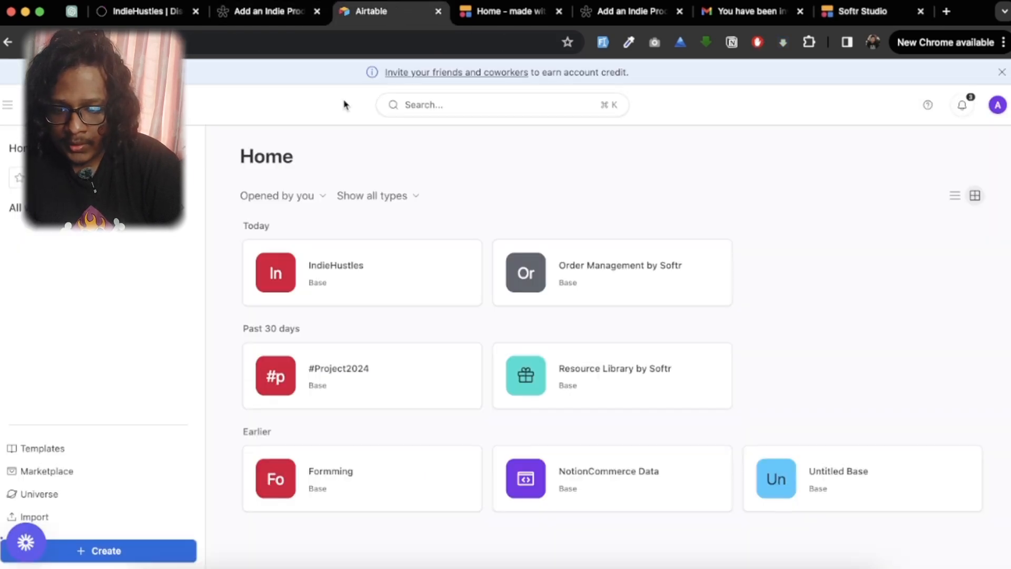
{"action": "left_click", "coordinate": [346, 282]}
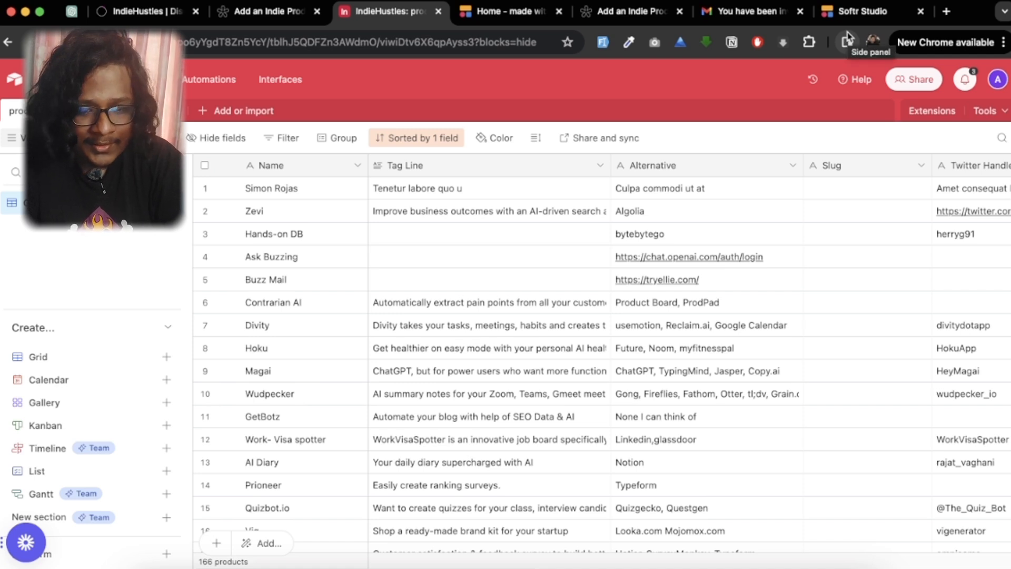
{"action": "left_click", "coordinate": [849, 11]}
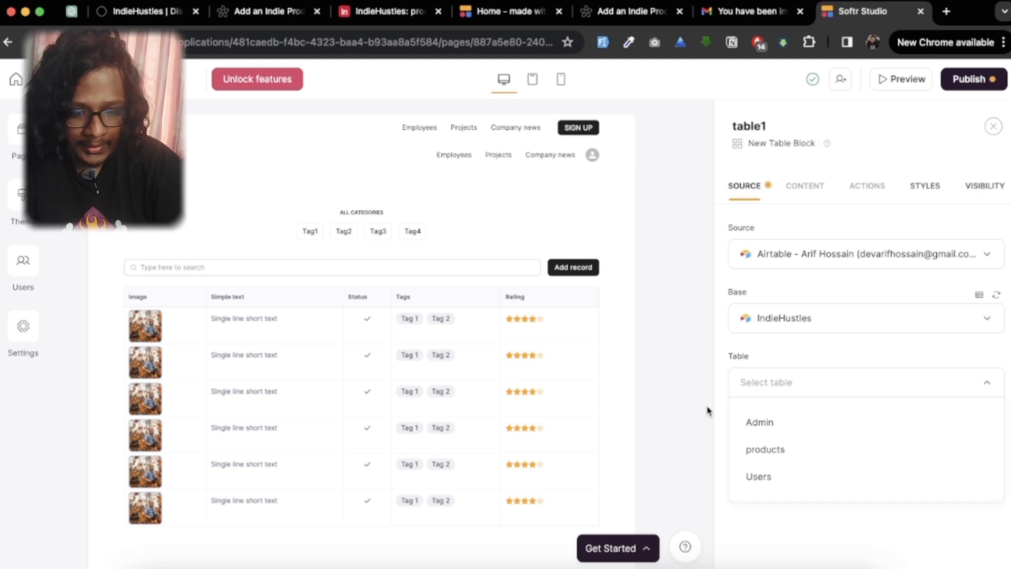
{"action": "left_click", "coordinate": [762, 451]}
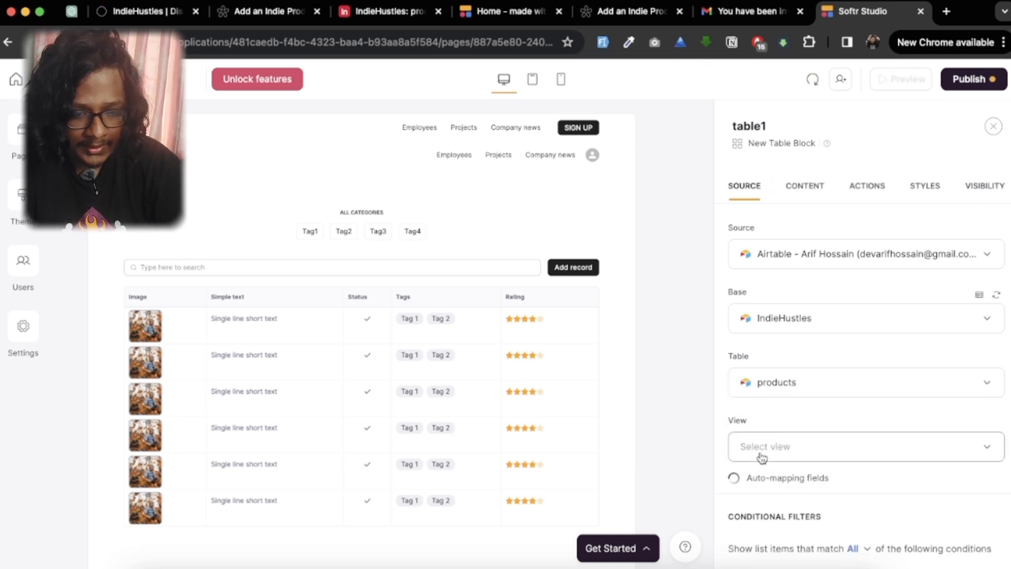
Step: Set the table block's source view to Grid view and review the list settings
{"action": "scroll", "coordinate": [806, 450], "scroll_direction": "down", "scroll_amount": 3}
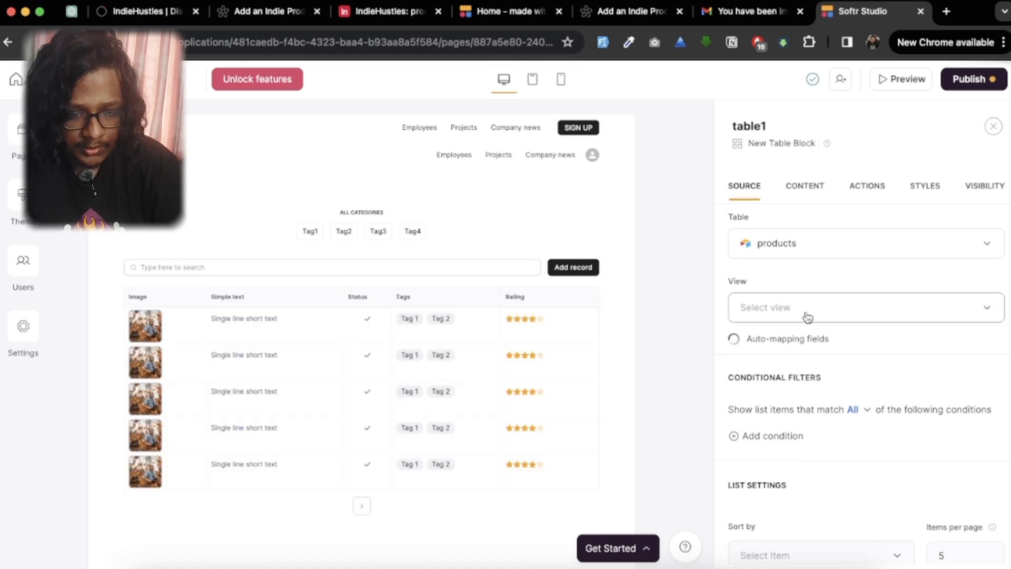
{"action": "left_click", "coordinate": [808, 316]}
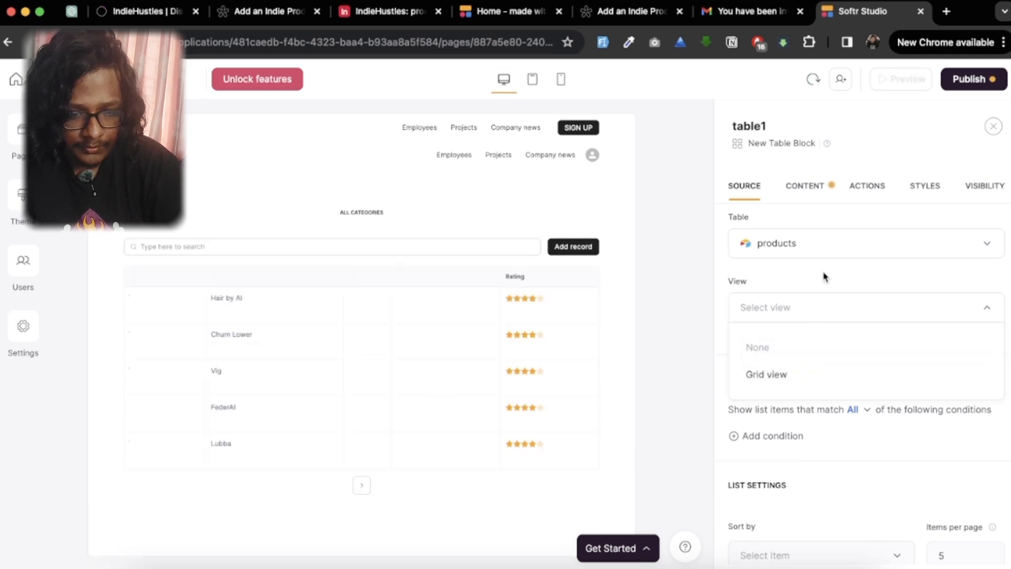
{"action": "left_click", "coordinate": [808, 297]}
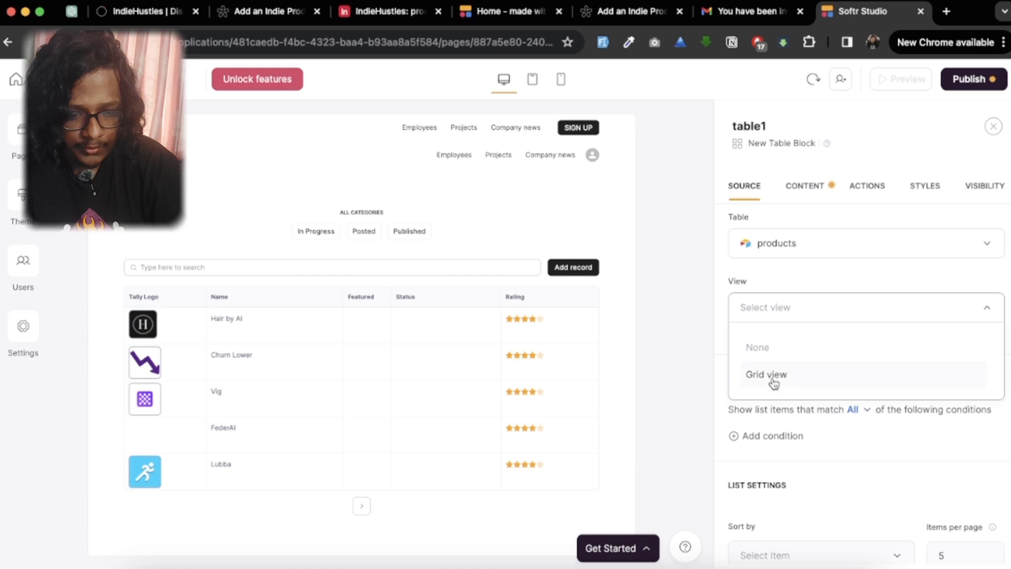
{"action": "left_click", "coordinate": [770, 375]}
{"action": "scroll", "coordinate": [774, 381], "scroll_direction": "down", "scroll_amount": 3}
{"action": "scroll", "coordinate": [775, 383], "scroll_direction": "down", "scroll_amount": 1}
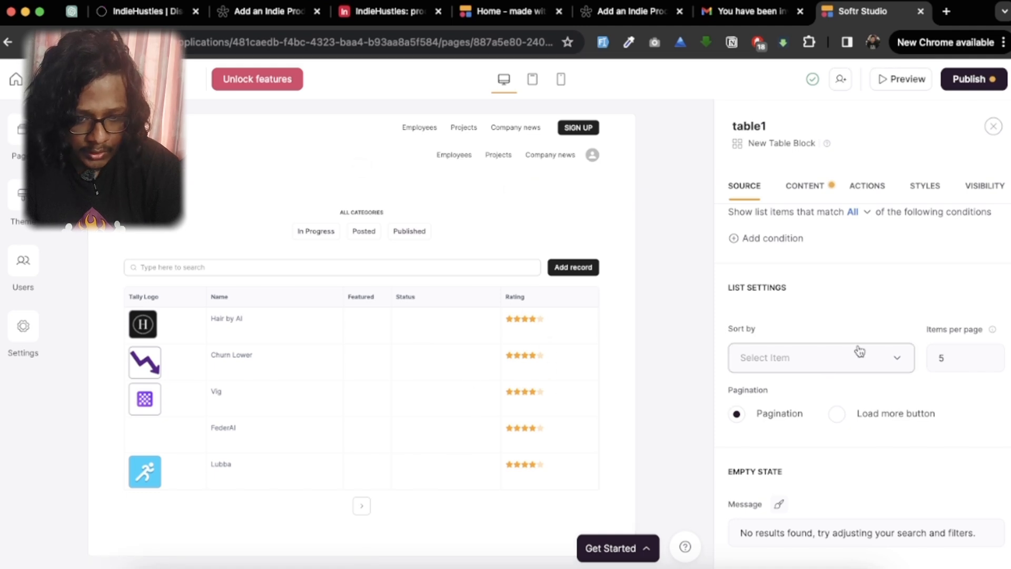
{"action": "scroll", "coordinate": [859, 350], "scroll_direction": "up", "scroll_amount": 2}
{"action": "scroll", "coordinate": [859, 351], "scroll_direction": "up", "scroll_amount": 5}
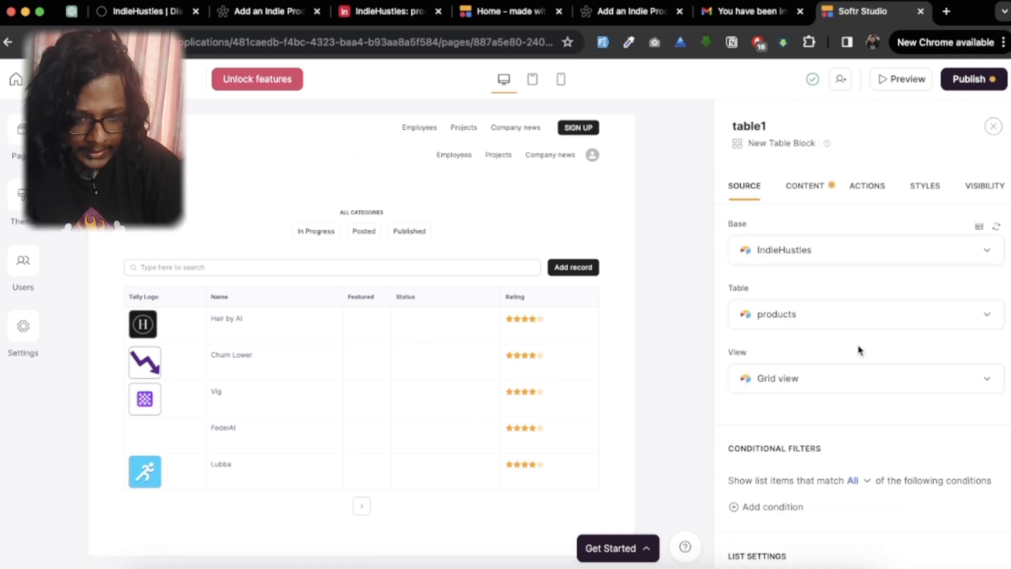
Step: Remove the unmapped Rating field from the table block's item fields
{"action": "left_click", "coordinate": [804, 196]}
{"action": "scroll", "coordinate": [840, 346], "scroll_direction": "down", "scroll_amount": 10}
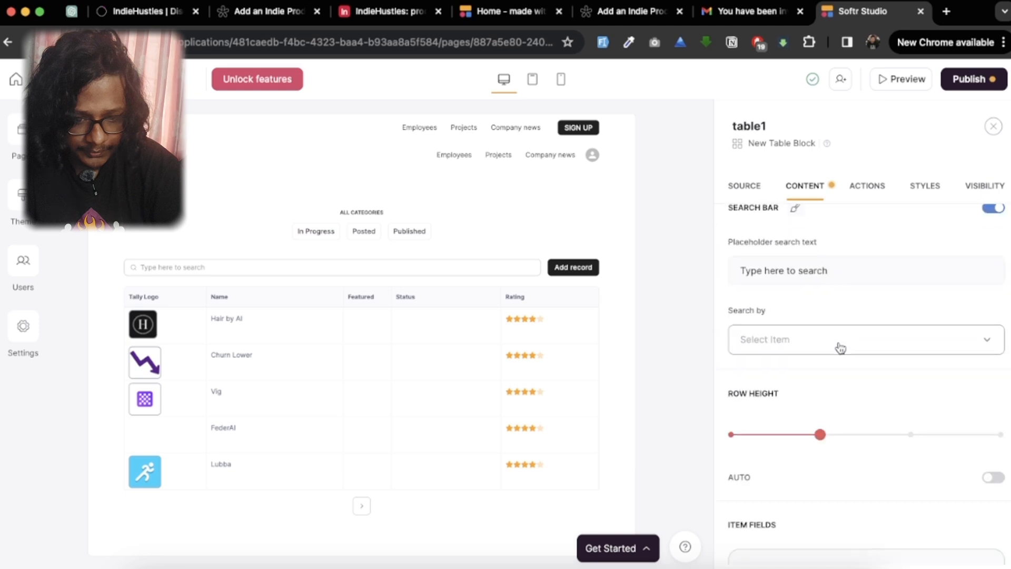
{"action": "scroll", "coordinate": [839, 346], "scroll_direction": "down", "scroll_amount": 1}
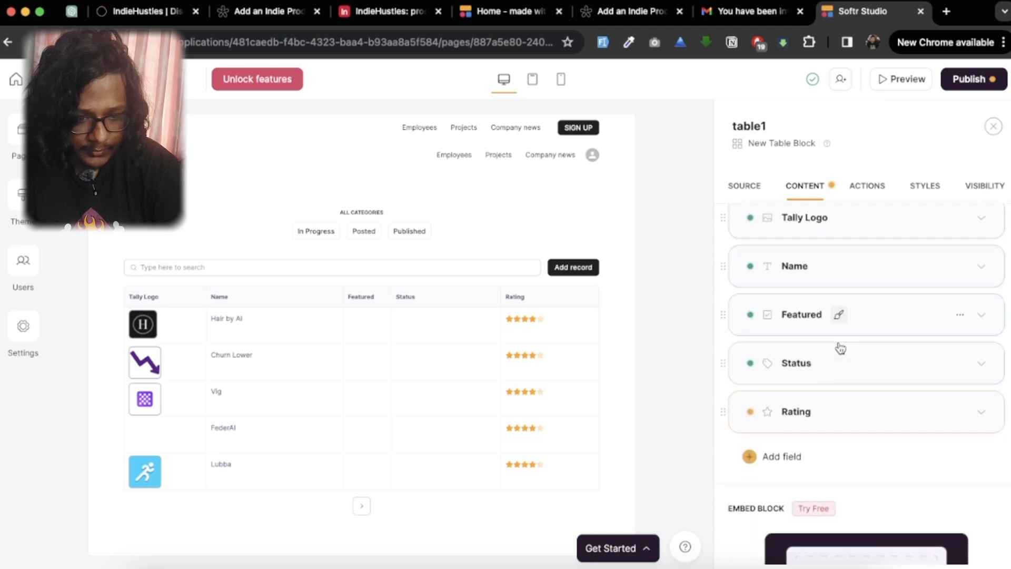
{"action": "left_click", "coordinate": [960, 414]}
{"action": "left_click", "coordinate": [921, 467]}
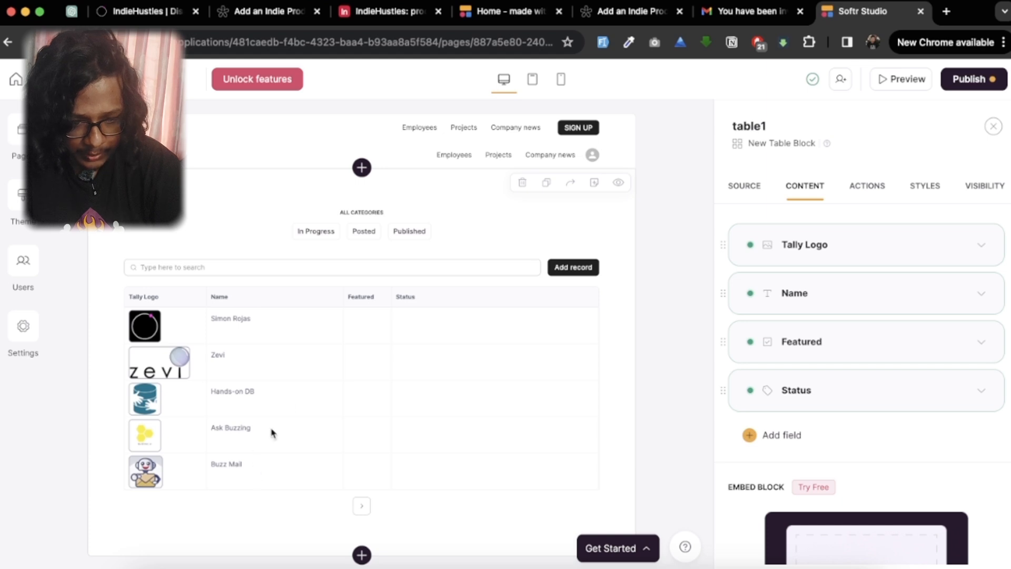
Step: Set the table block's list to show 10 items per page
{"action": "scroll", "coordinate": [846, 412], "scroll_direction": "down", "scroll_amount": 5}
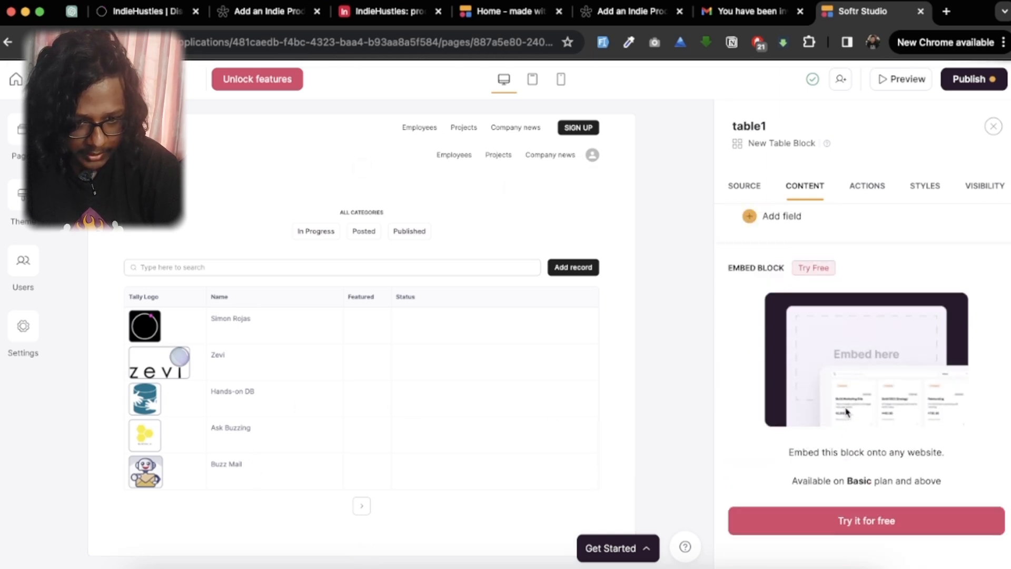
{"action": "scroll", "coordinate": [847, 413], "scroll_direction": "up", "scroll_amount": 6}
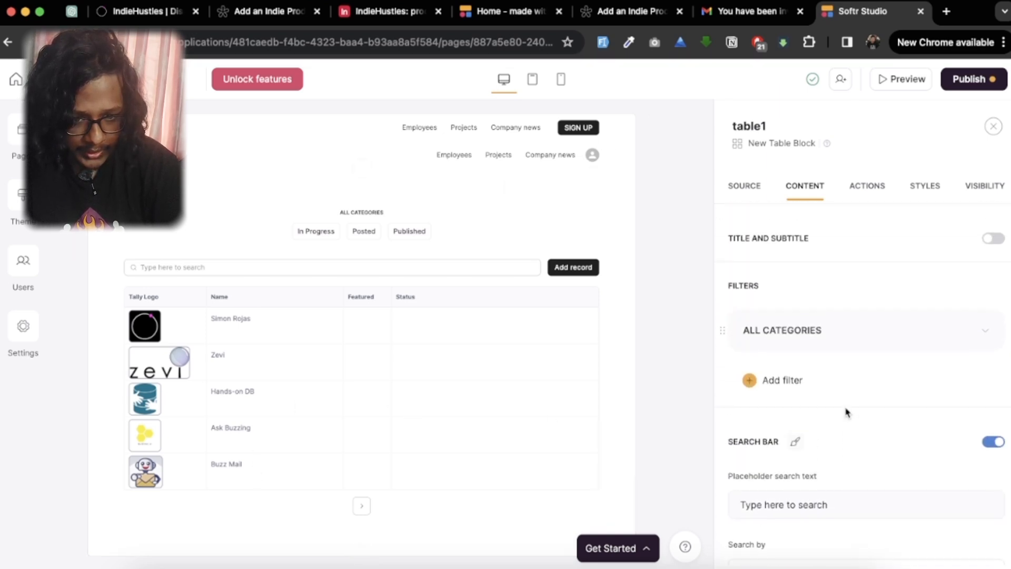
{"action": "left_click", "coordinate": [746, 191]}
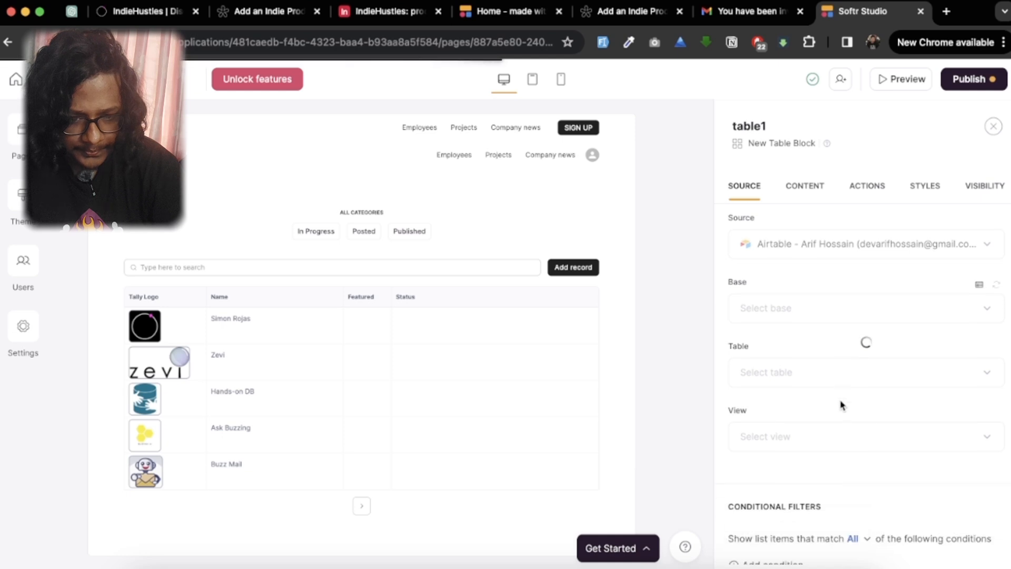
{"action": "scroll", "coordinate": [842, 404], "scroll_direction": "down", "scroll_amount": 10}
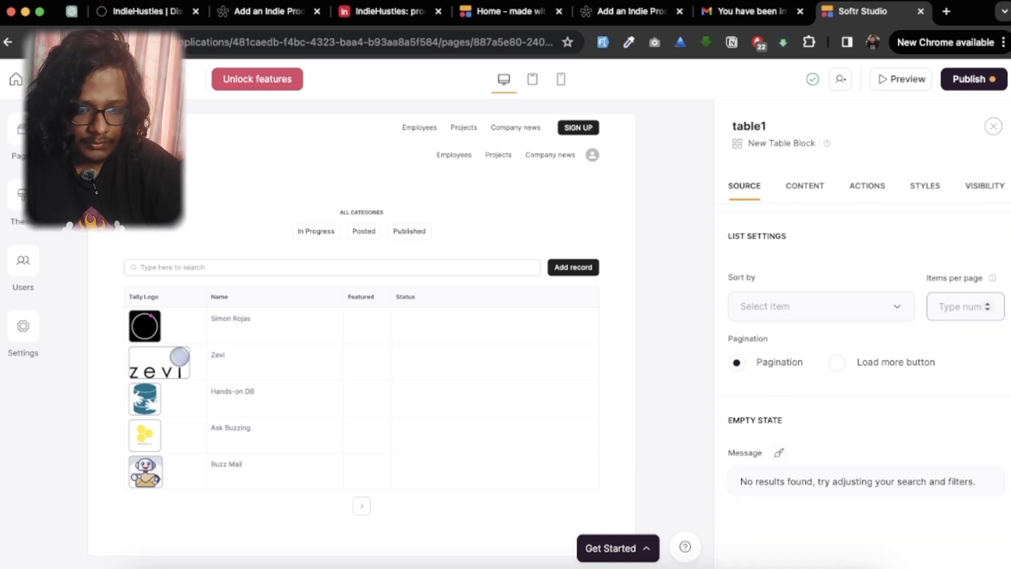
{"action": "type", "text": "10"}
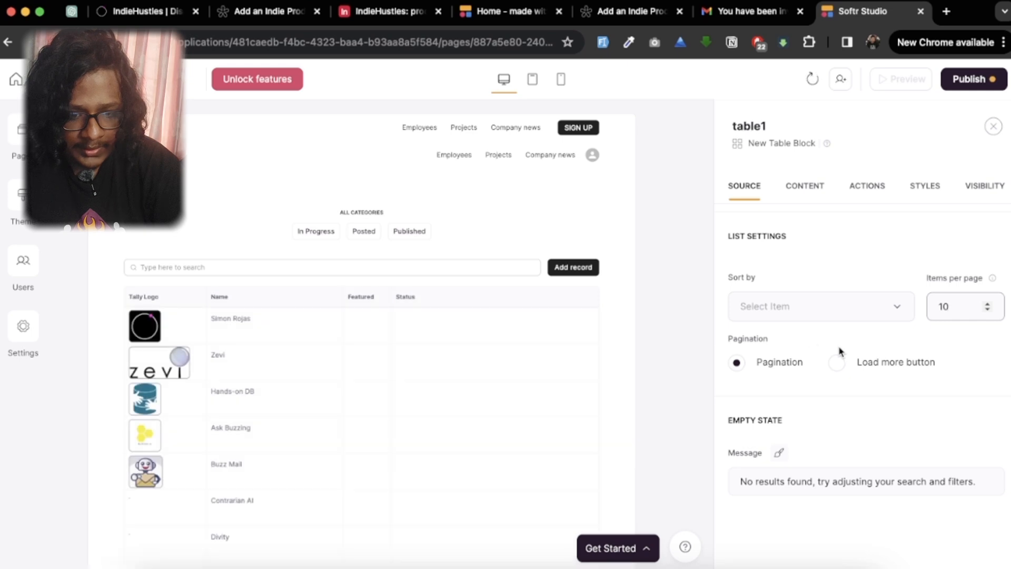
Step: Search the sort options for "cr" and sort the table by Created At // Z - A
{"action": "left_click", "coordinate": [825, 304]}
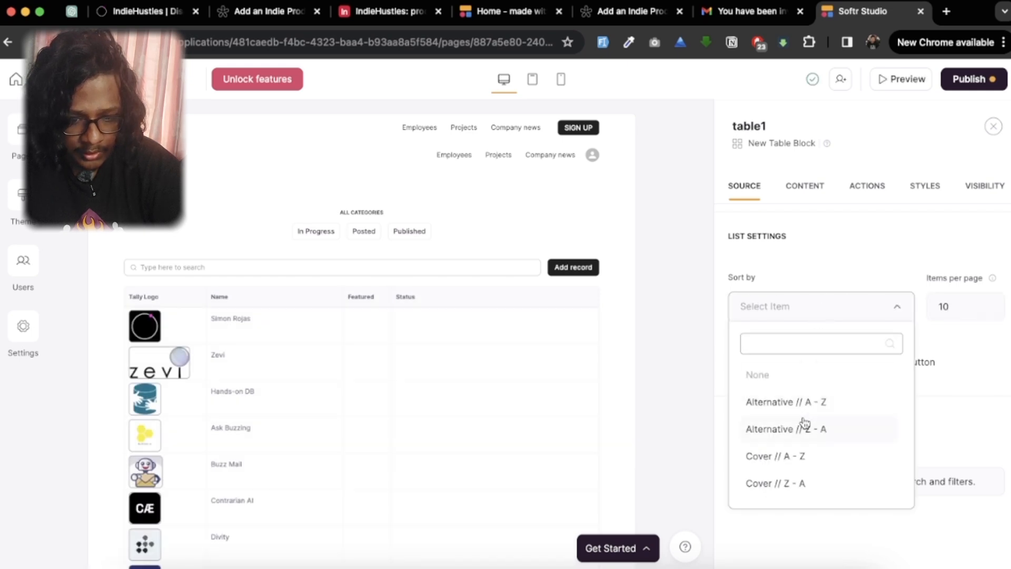
{"action": "scroll", "coordinate": [804, 422], "scroll_direction": "down", "scroll_amount": 5}
{"action": "scroll", "coordinate": [805, 422], "scroll_direction": "up", "scroll_amount": 5}
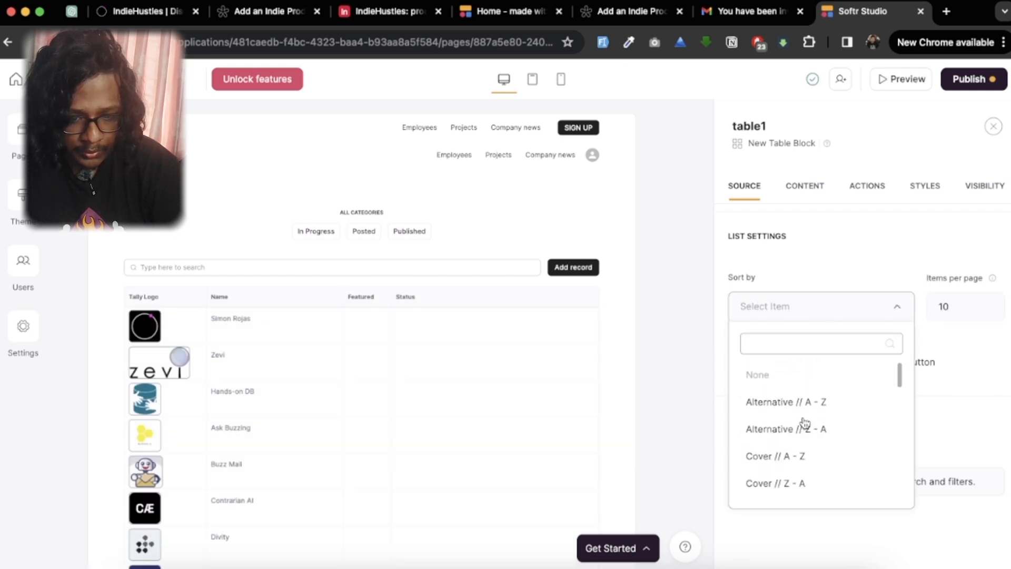
{"action": "scroll", "coordinate": [802, 456], "scroll_direction": "down", "scroll_amount": 10}
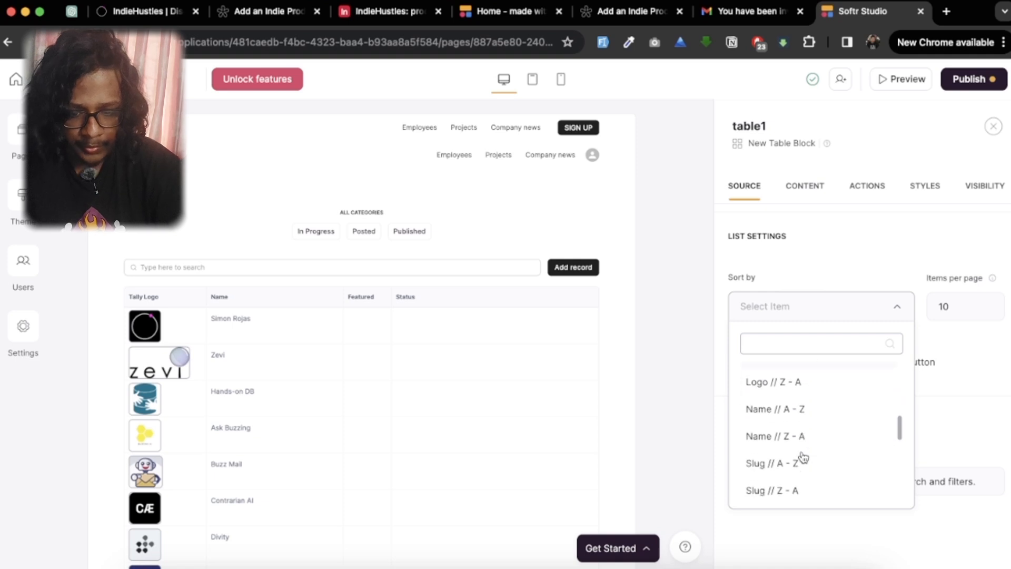
{"action": "scroll", "coordinate": [802, 456], "scroll_direction": "down", "scroll_amount": 1}
{"action": "type", "text": "cr"}
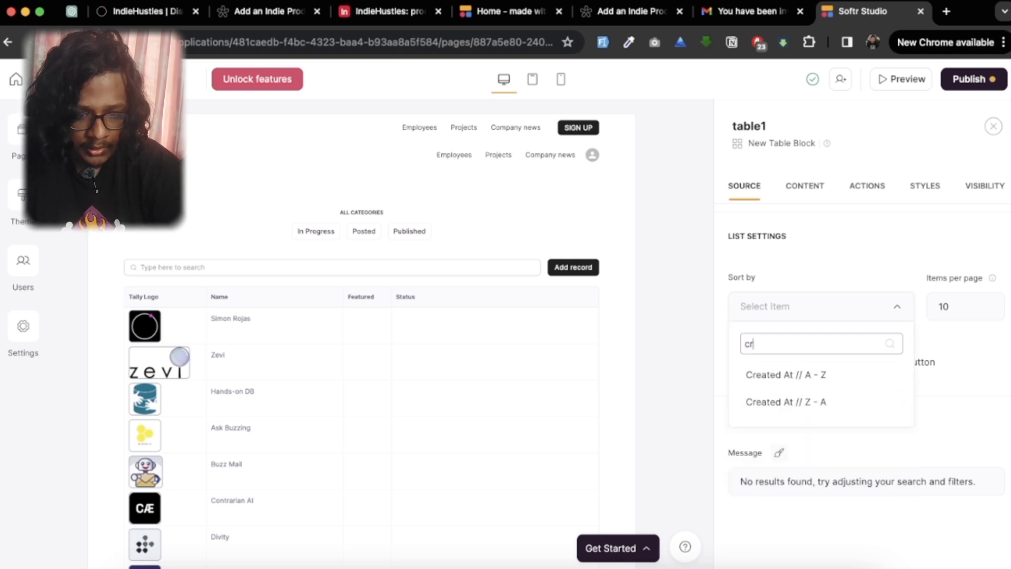
{"action": "left_click", "coordinate": [815, 402]}
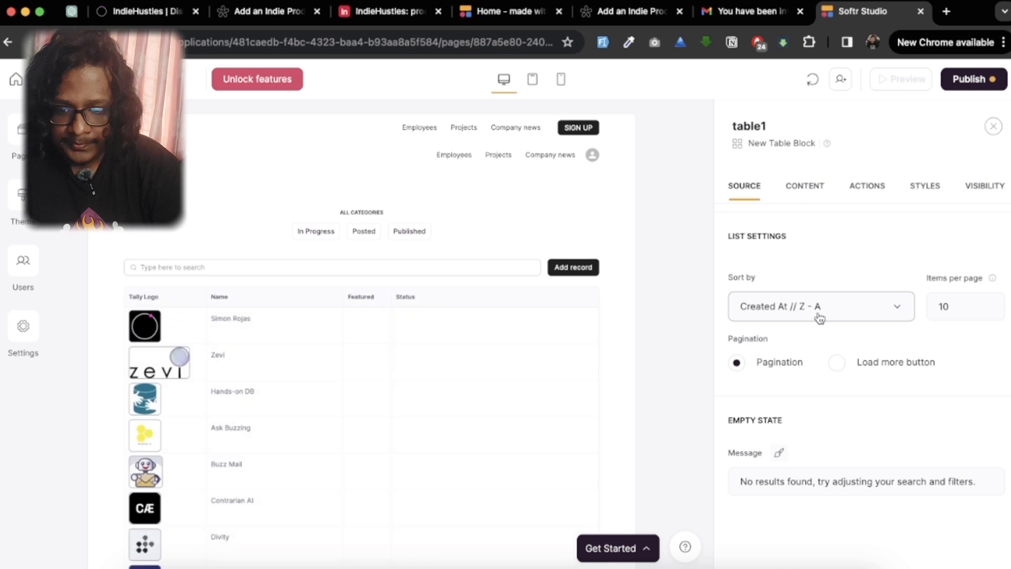
Step: Review the table block's item fields and delete the Add record topbar button from its actions
{"action": "scroll", "coordinate": [806, 293], "scroll_direction": "up", "scroll_amount": 5}
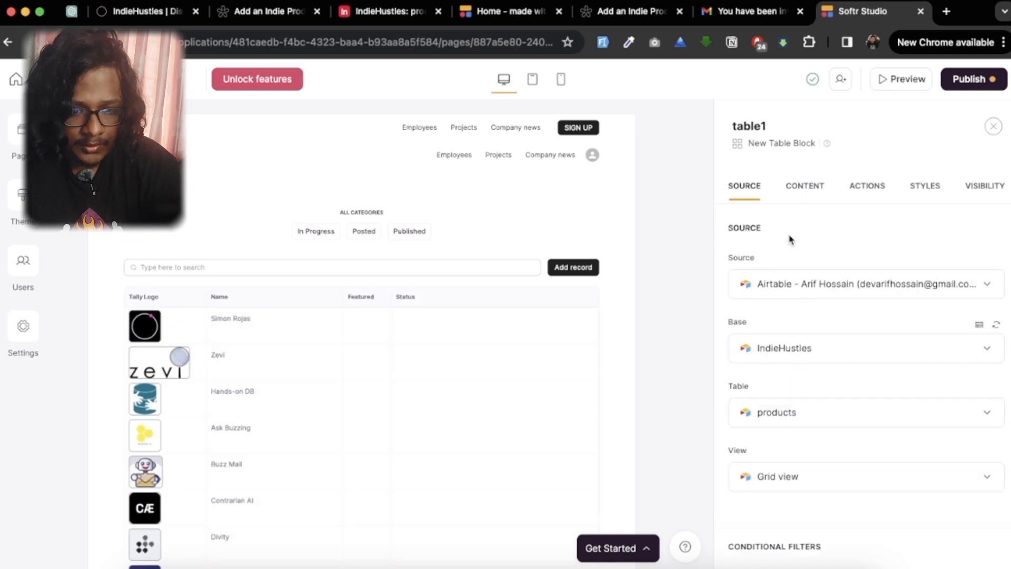
{"action": "left_click", "coordinate": [803, 197]}
{"action": "scroll", "coordinate": [817, 388], "scroll_direction": "down", "scroll_amount": 2}
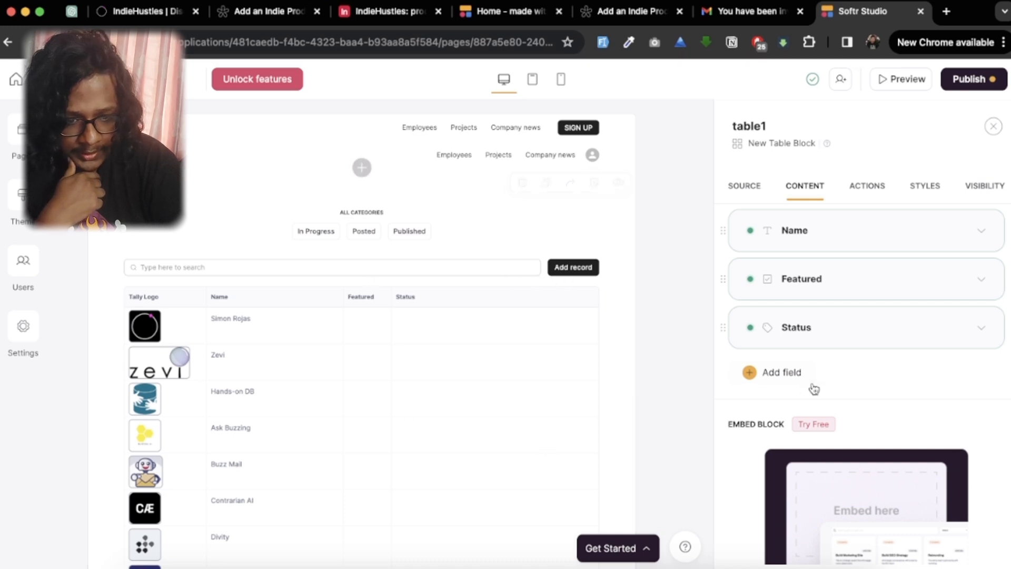
{"action": "scroll", "coordinate": [814, 388], "scroll_direction": "down", "scroll_amount": 1}
{"action": "left_click", "coordinate": [869, 187]}
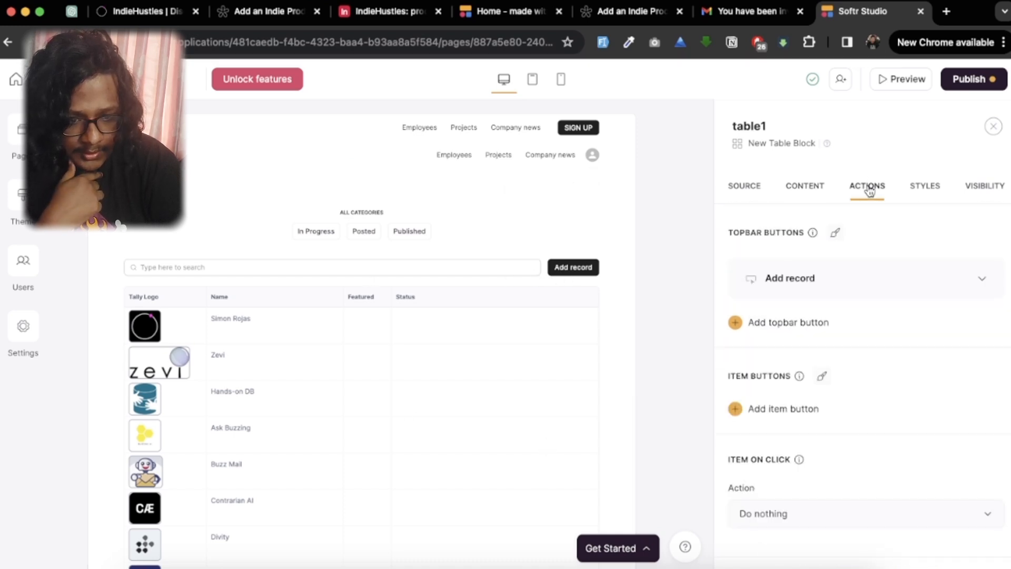
{"action": "left_click", "coordinate": [939, 279]}
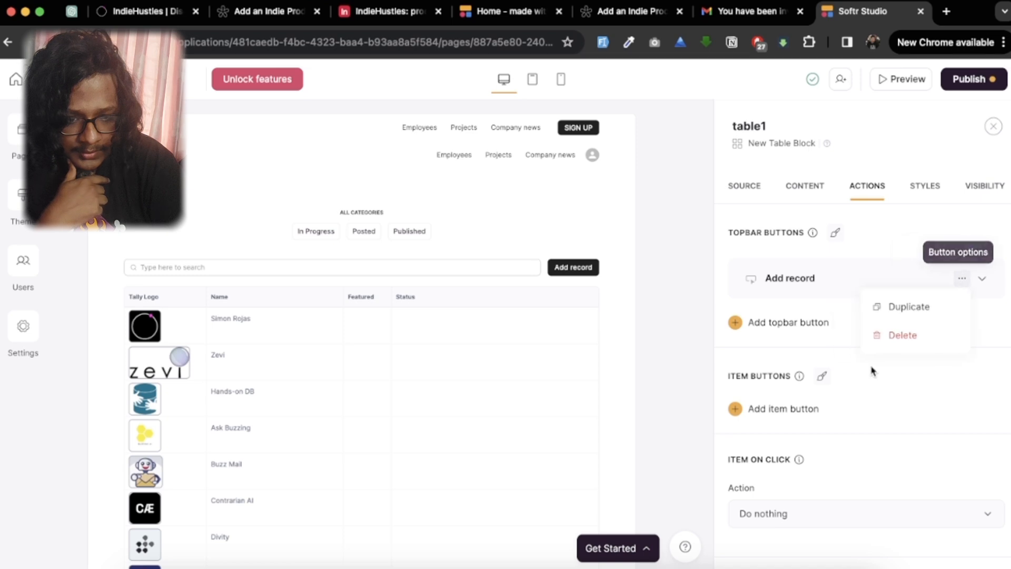
{"action": "left_click", "coordinate": [902, 341]}
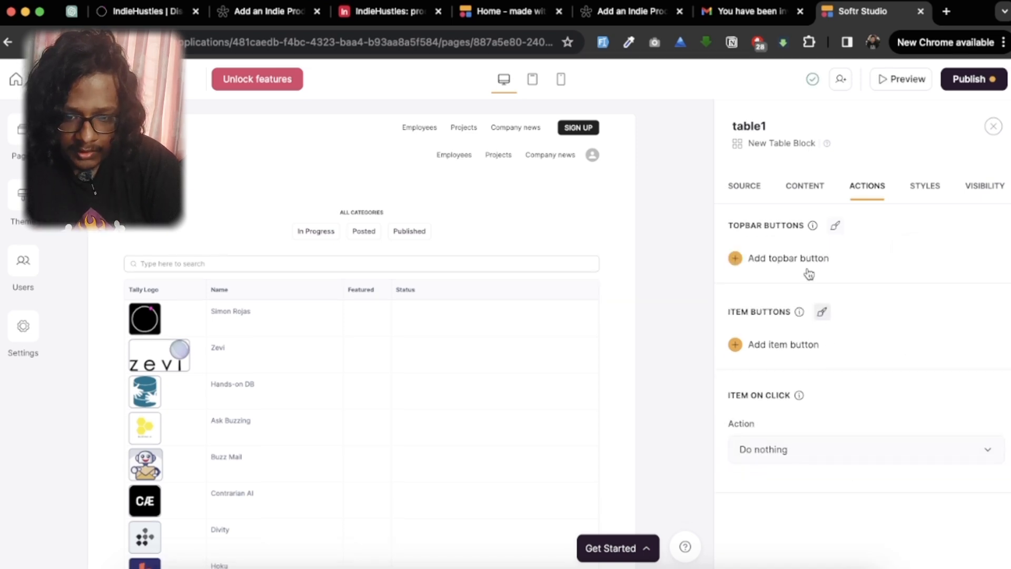
Step: Add a Text field to the table block's item fields and map its content to Tag Line
{"action": "left_click", "coordinate": [800, 191]}
{"action": "scroll", "coordinate": [861, 420], "scroll_direction": "down", "scroll_amount": 4}
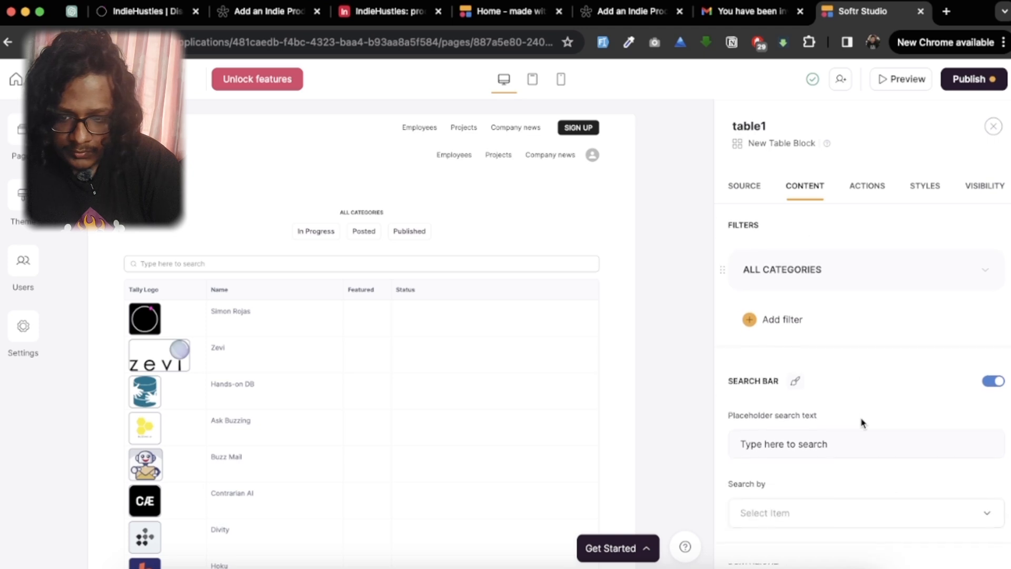
{"action": "scroll", "coordinate": [862, 423], "scroll_direction": "down", "scroll_amount": 4}
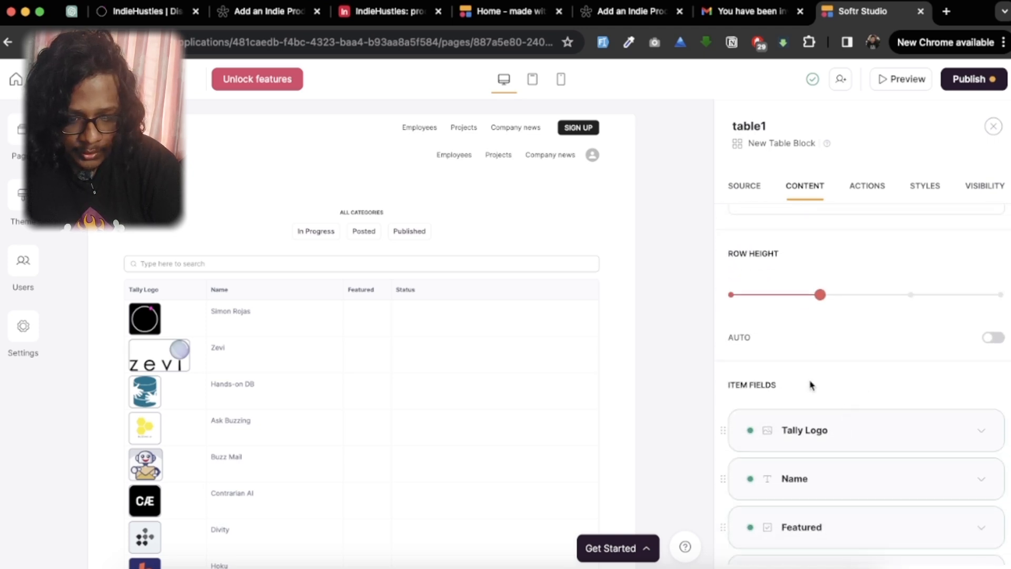
{"action": "scroll", "coordinate": [811, 387], "scroll_direction": "down", "scroll_amount": 4}
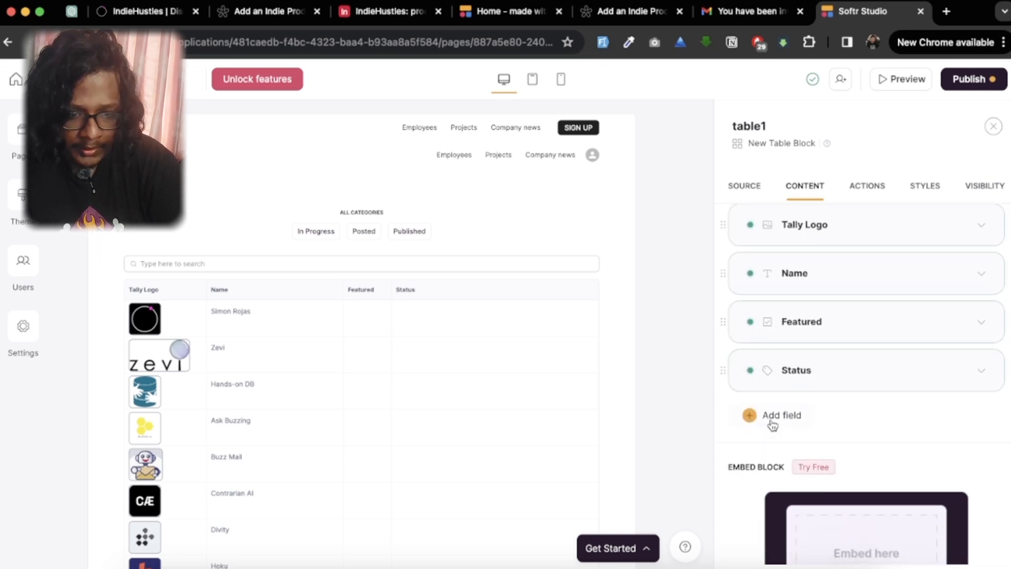
{"action": "left_click", "coordinate": [772, 423]}
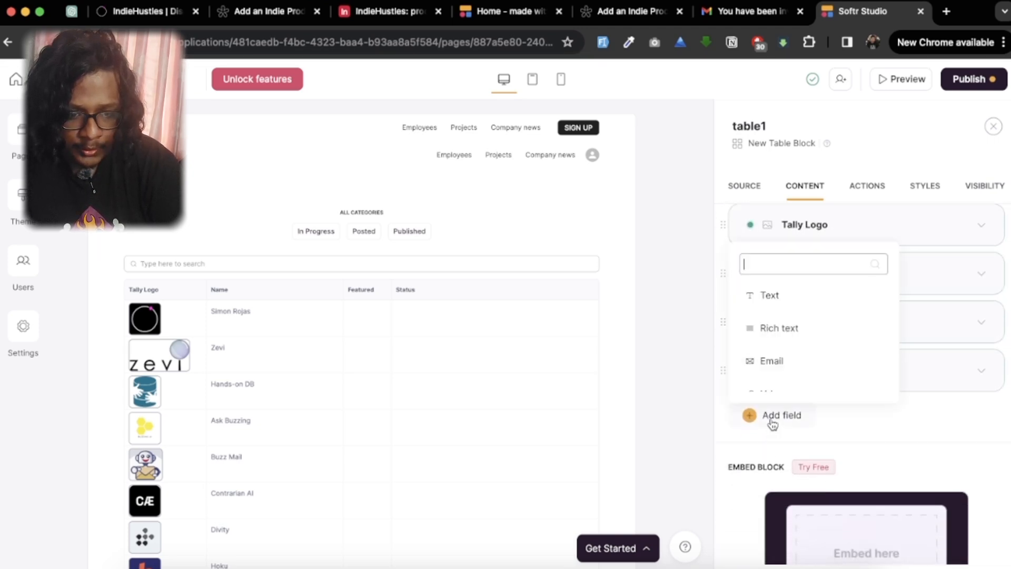
{"action": "left_click", "coordinate": [787, 310]}
{"action": "scroll", "coordinate": [875, 389], "scroll_direction": "down", "scroll_amount": 3}
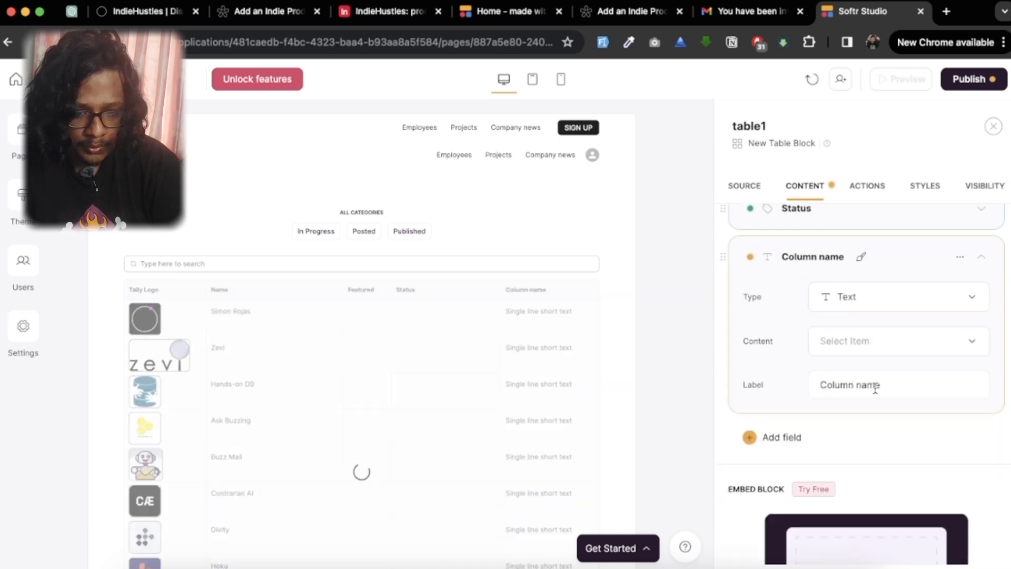
{"action": "left_click", "coordinate": [873, 353]}
{"action": "scroll", "coordinate": [877, 519], "scroll_direction": "down", "scroll_amount": 5}
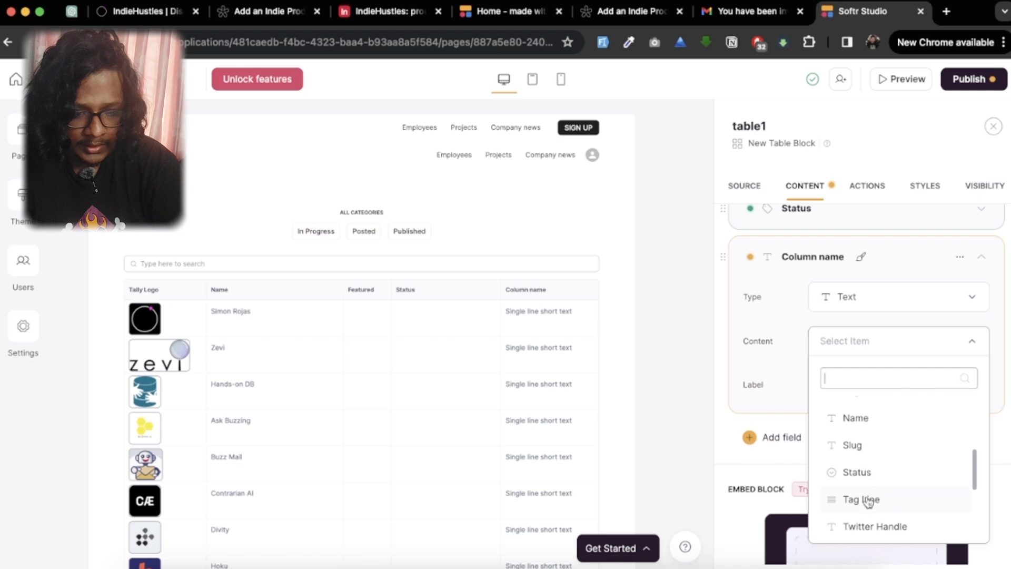
{"action": "left_click", "coordinate": [860, 500]}
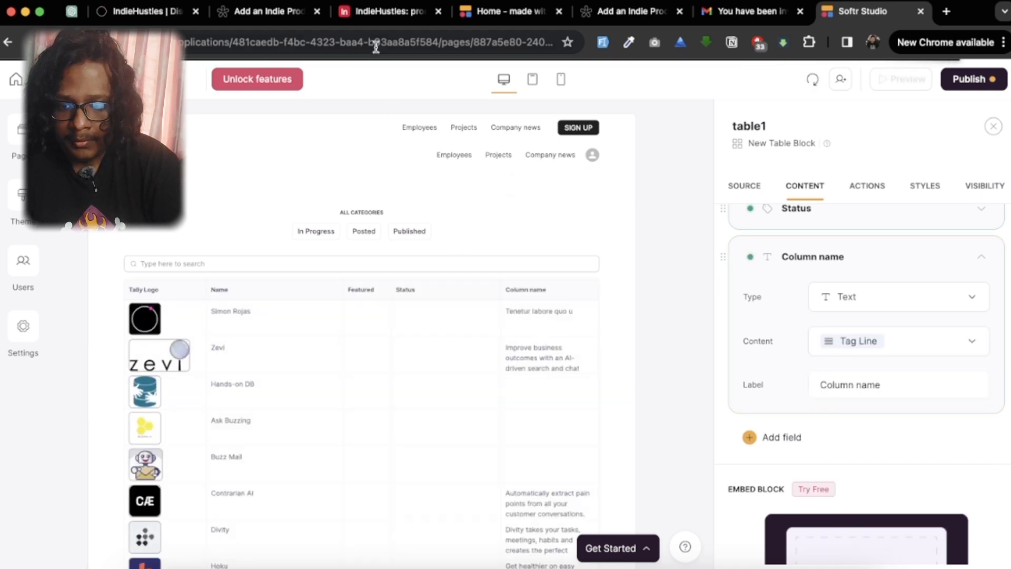
Step: Check the Tag Line column in the Airtable products table and label the new text field Tag Line in Softr Studio
{"action": "left_click", "coordinate": [383, 21]}
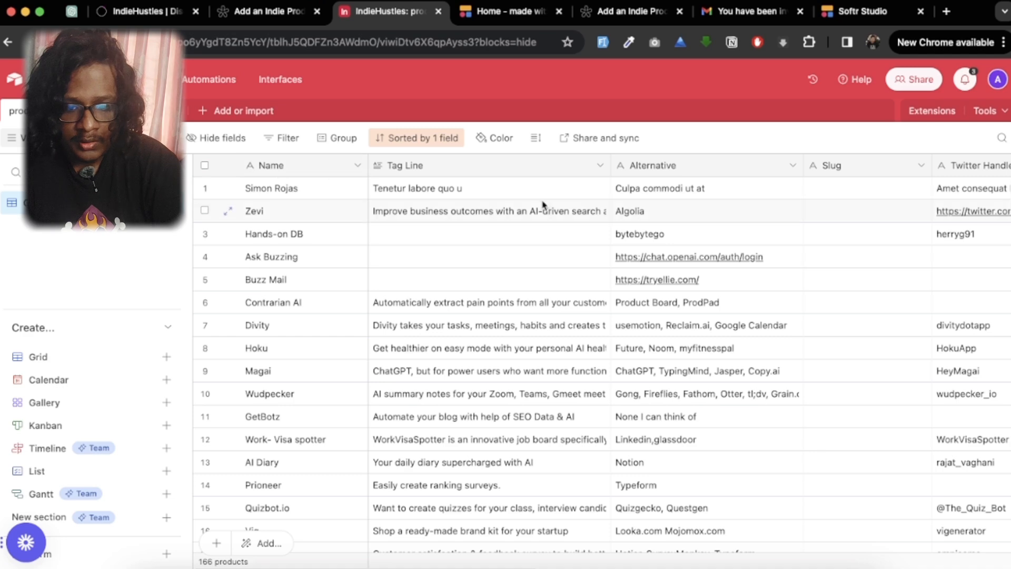
{"action": "scroll", "coordinate": [474, 185], "scroll_direction": "right", "scroll_amount": 1}
{"action": "scroll", "coordinate": [421, 174], "scroll_direction": "left", "scroll_amount": 1}
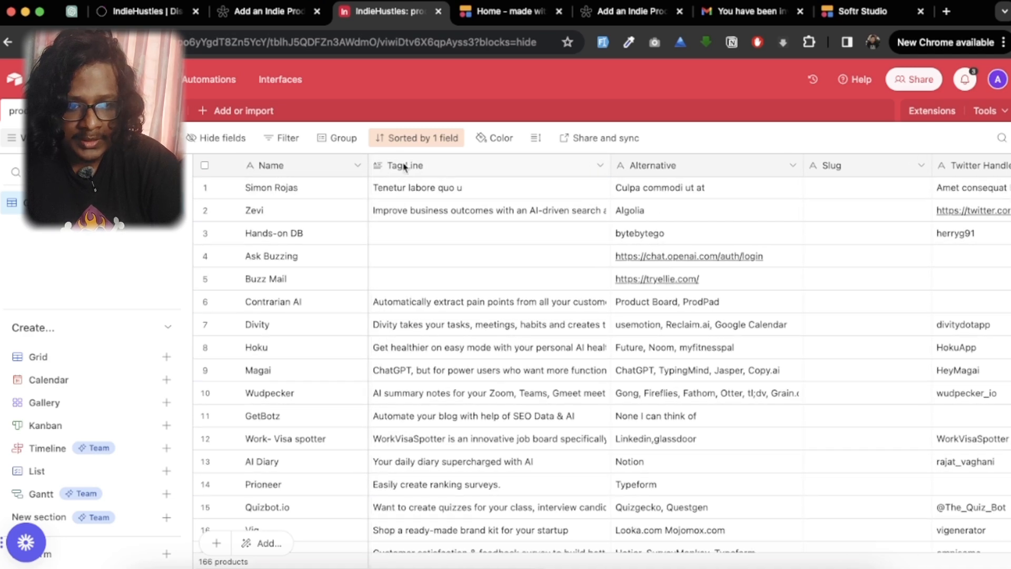
{"action": "left_click", "coordinate": [864, 11]}
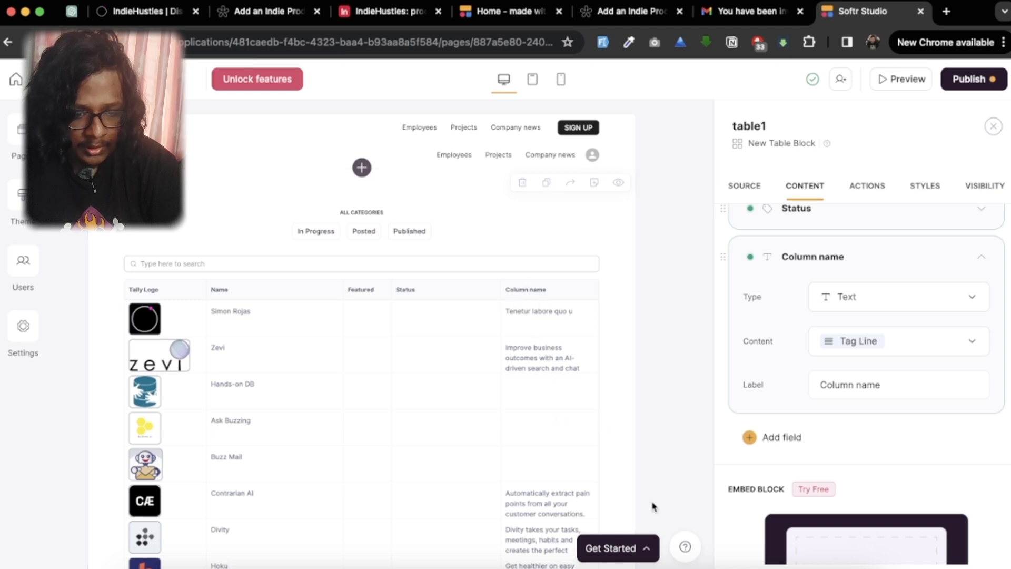
{"action": "left_click_drag", "start_coordinate": [899, 390], "coordinate": [716, 367]}
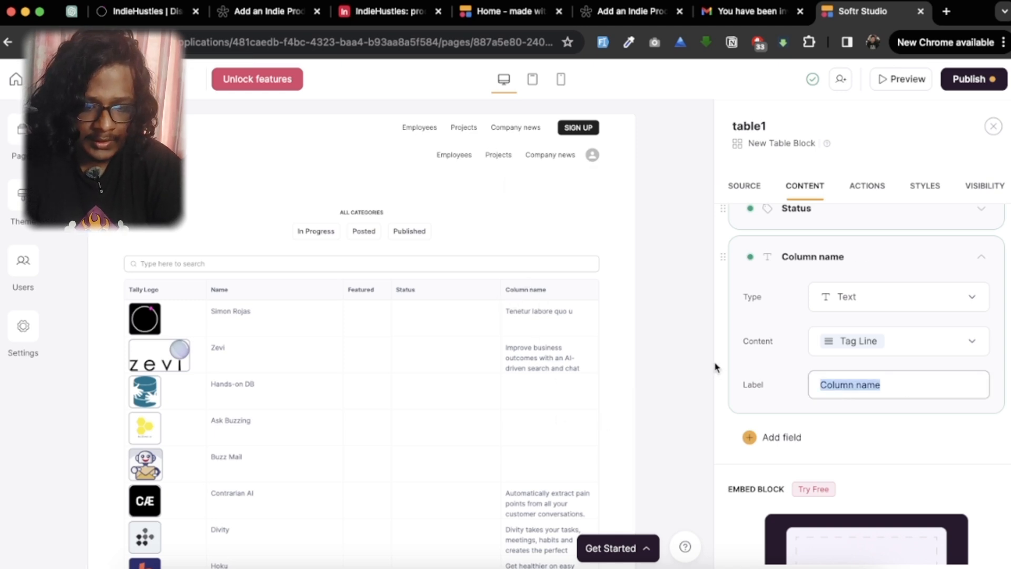
{"action": "type", "text": "Tag"}
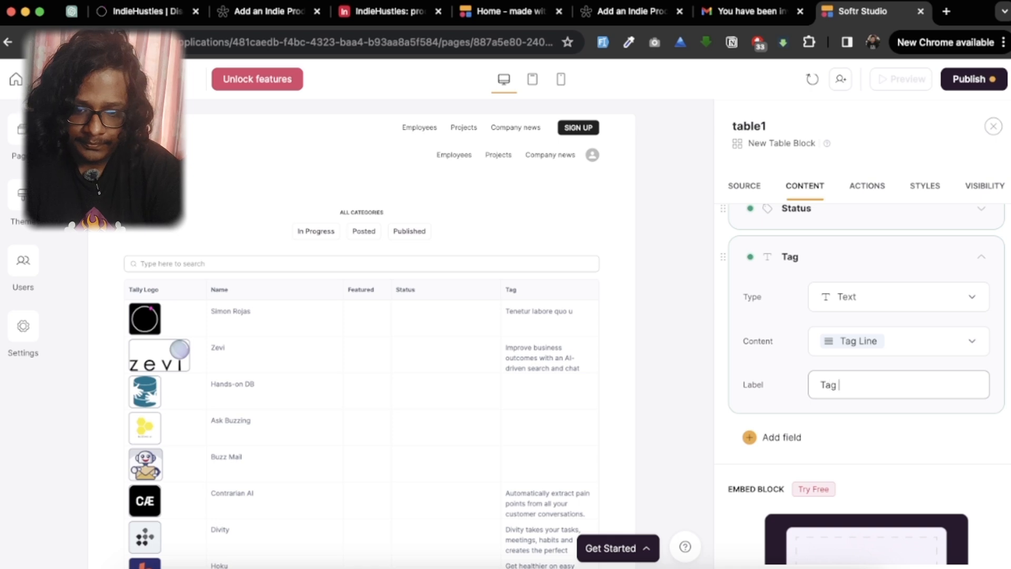
{"action": "type", "text": " Line"}
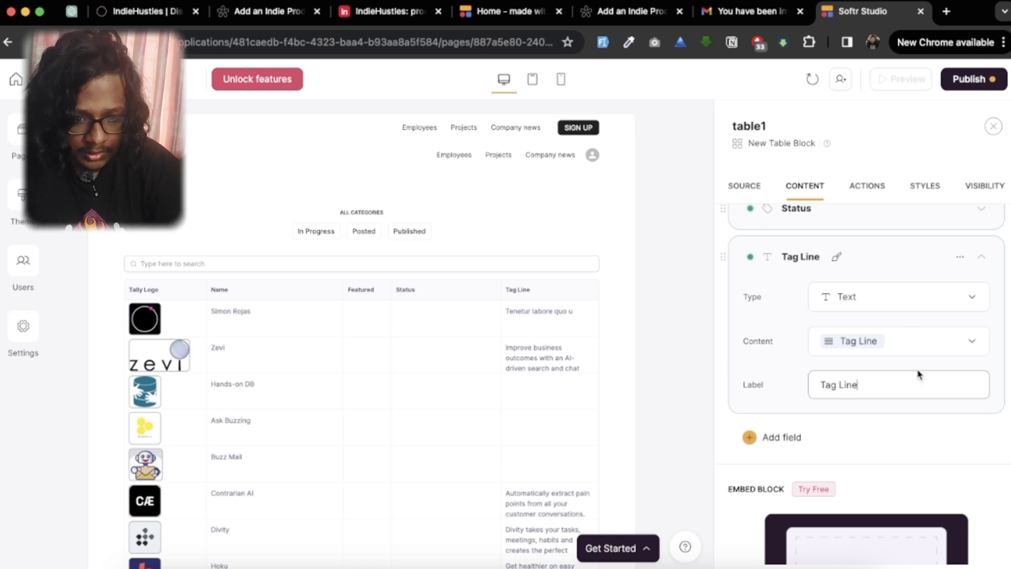
{"action": "left_click", "coordinate": [921, 466]}
Step: Move the Tag Line field directly below Name in the item fields and delete the Featured field
{"action": "scroll", "coordinate": [920, 464], "scroll_direction": "up", "scroll_amount": 3}
{"action": "left_click", "coordinate": [982, 422]}
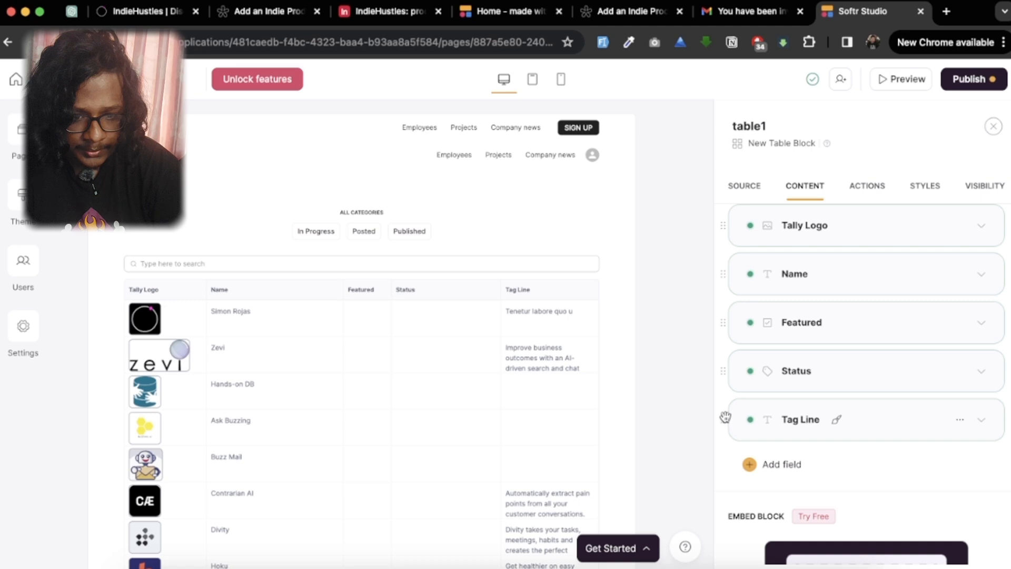
{"action": "left_click_drag", "start_coordinate": [725, 417], "coordinate": [728, 315]}
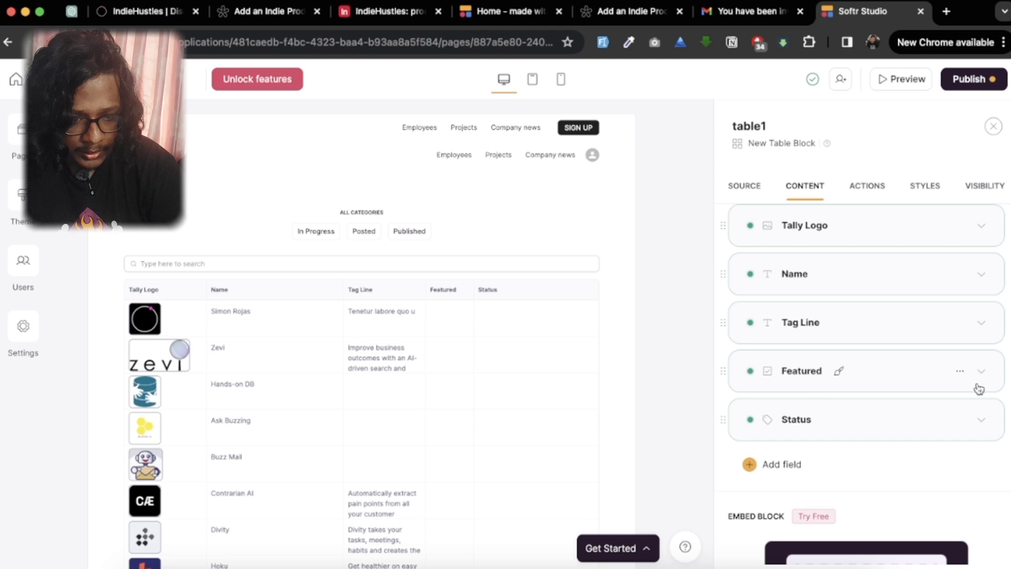
{"action": "left_click", "coordinate": [958, 371]}
{"action": "left_click", "coordinate": [920, 428]}
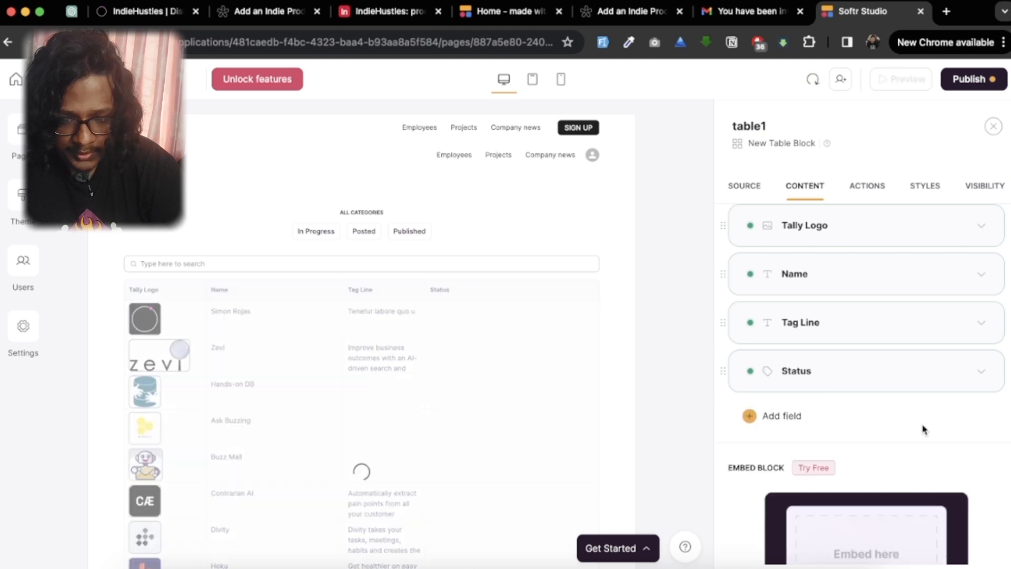
Step: Review the table rows on the page and publish the app to its Softr subdomain
{"action": "scroll", "coordinate": [519, 424], "scroll_direction": "down", "scroll_amount": 4}
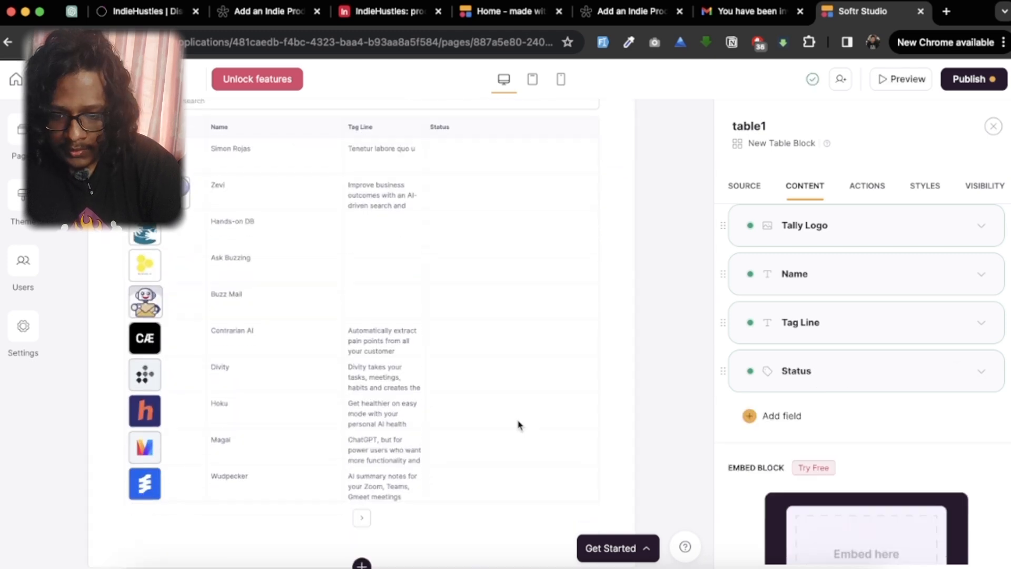
{"action": "scroll", "coordinate": [440, 402], "scroll_direction": "up", "scroll_amount": 4}
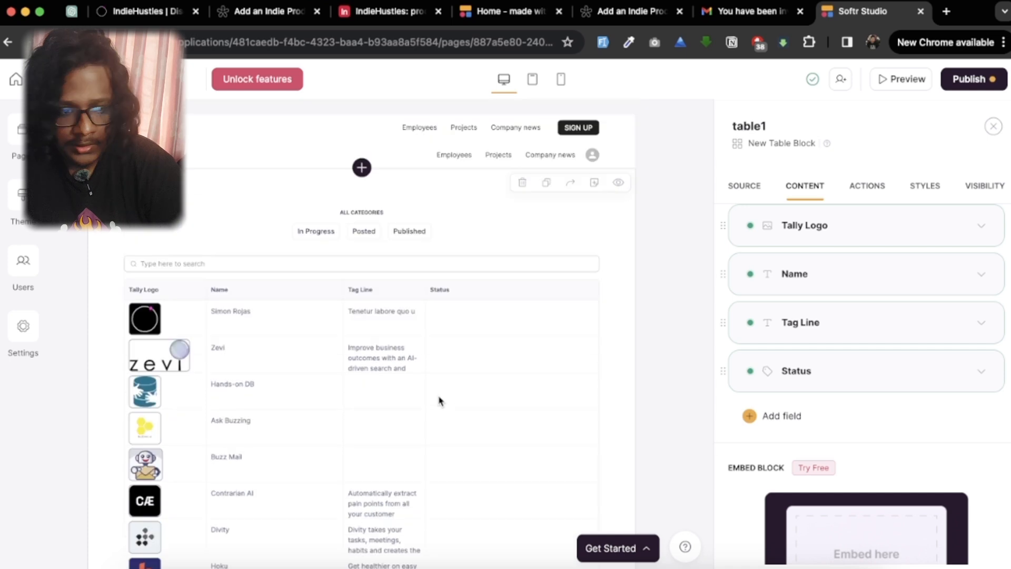
{"action": "scroll", "coordinate": [440, 401], "scroll_direction": "down", "scroll_amount": 4}
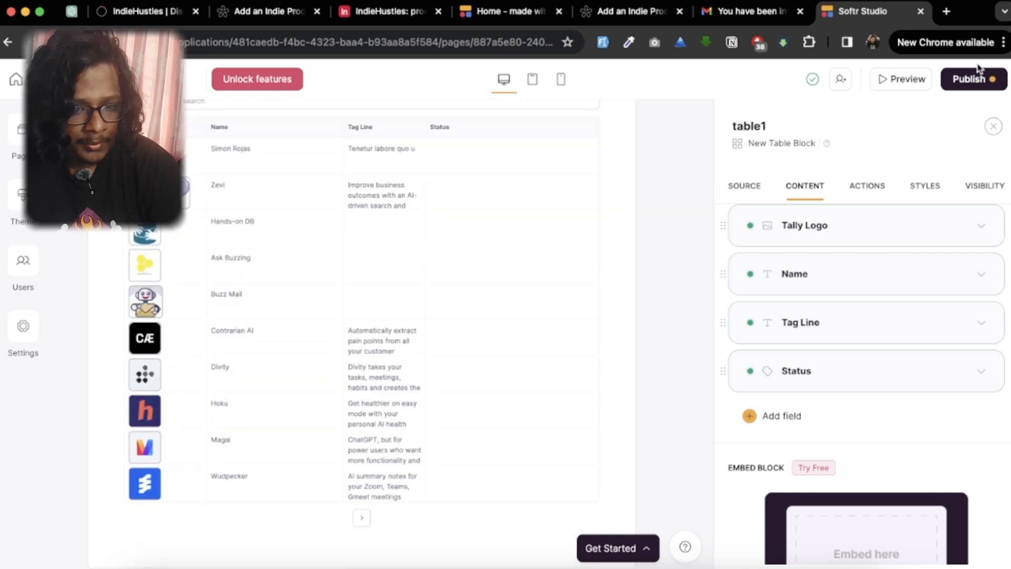
{"action": "left_click", "coordinate": [972, 83]}
{"action": "left_click", "coordinate": [902, 293]}
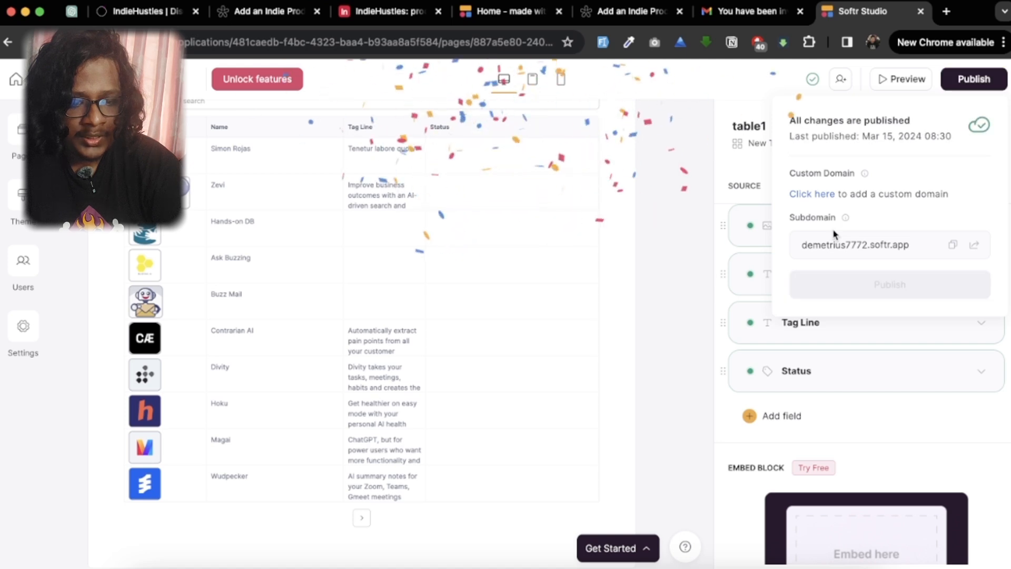
Step: Copy the published application link and open it in a new browser tab
{"action": "left_click_drag", "start_coordinate": [867, 245], "coordinate": [910, 247]}
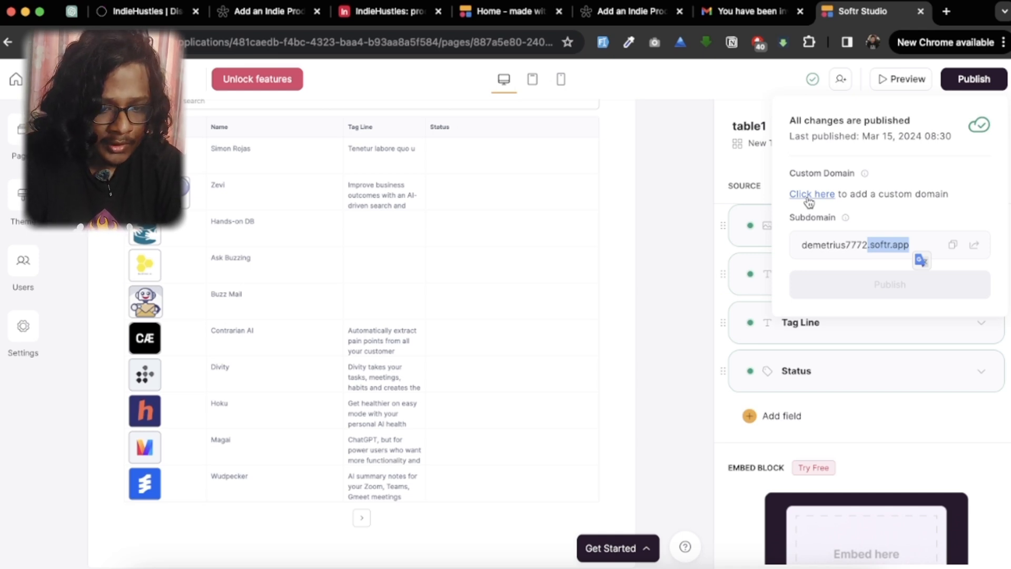
{"action": "left_click", "coordinate": [952, 245]}
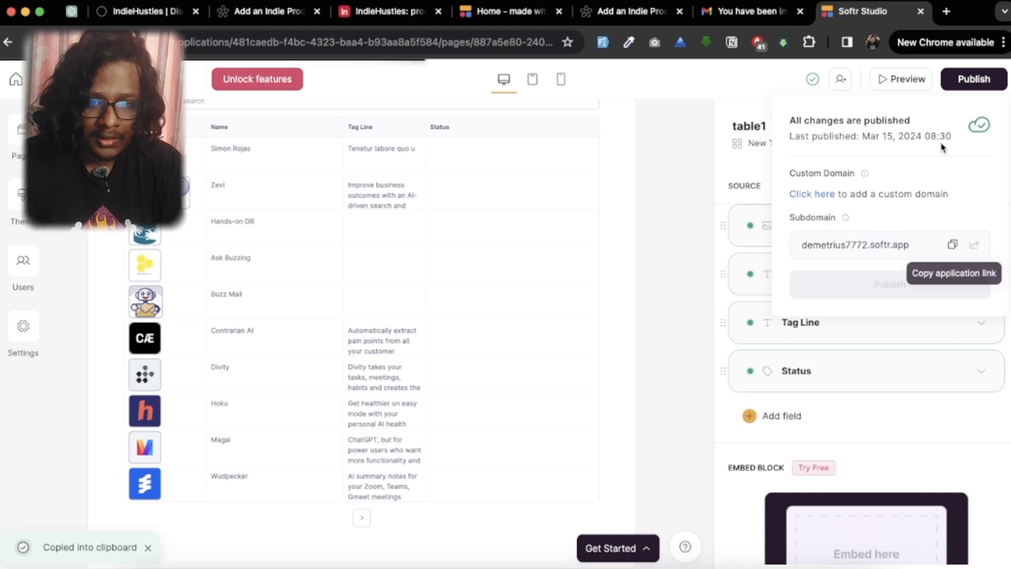
{"action": "left_click", "coordinate": [949, 10]}
{"action": "key", "text": "super+v"}
{"action": "key", "text": "Return"}
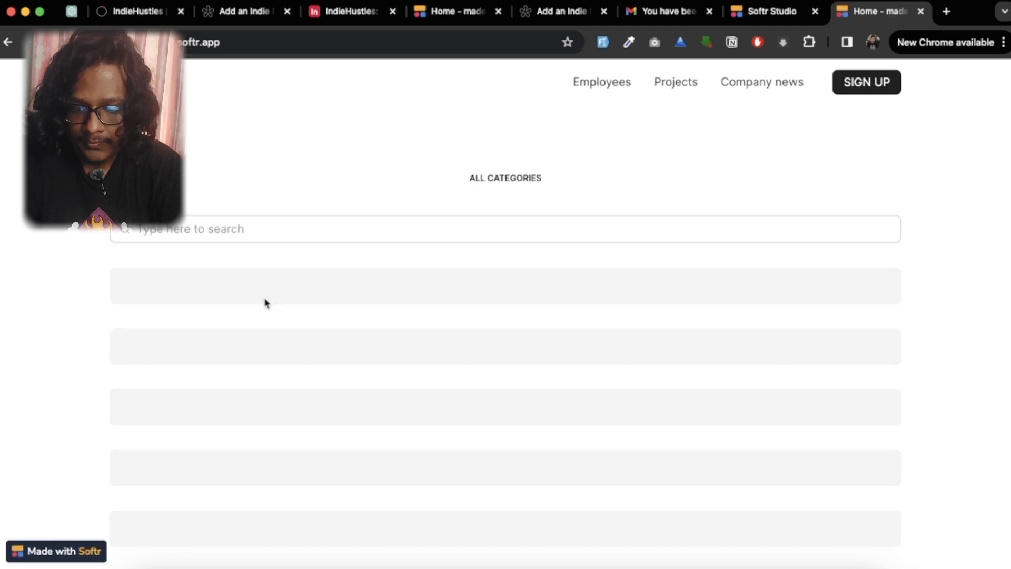
Step: Examine the published Home page's product table and compare it with the table block in the studio
{"action": "scroll", "coordinate": [265, 303], "scroll_direction": "down", "scroll_amount": 10}
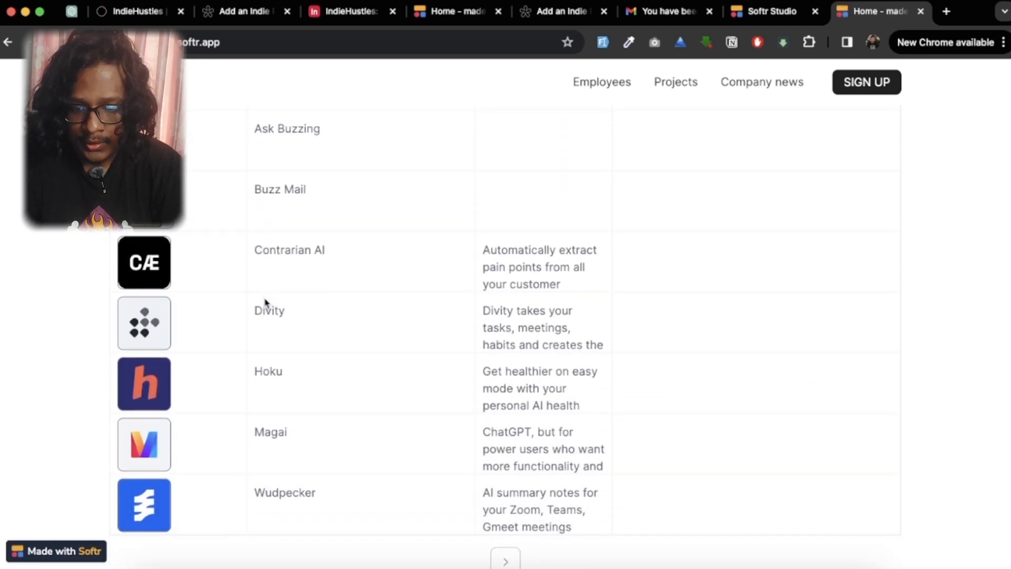
{"action": "scroll", "coordinate": [450, 435], "scroll_direction": "up", "scroll_amount": 9}
{"action": "scroll", "coordinate": [451, 434], "scroll_direction": "down", "scroll_amount": 9}
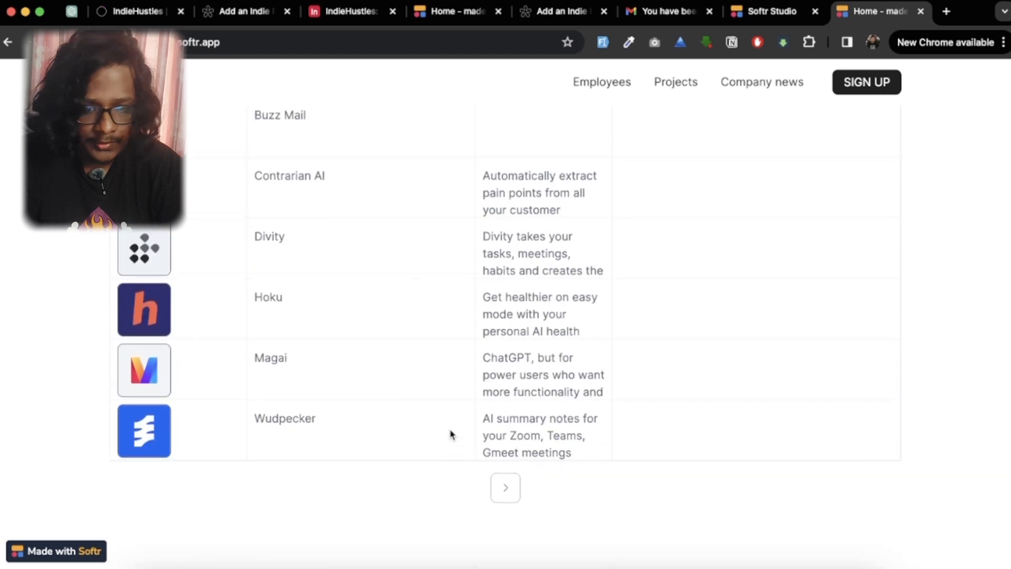
{"action": "scroll", "coordinate": [451, 434], "scroll_direction": "up", "scroll_amount": 1}
{"action": "scroll", "coordinate": [450, 435], "scroll_direction": "up", "scroll_amount": 9}
{"action": "scroll", "coordinate": [449, 432], "scroll_direction": "down", "scroll_amount": 9}
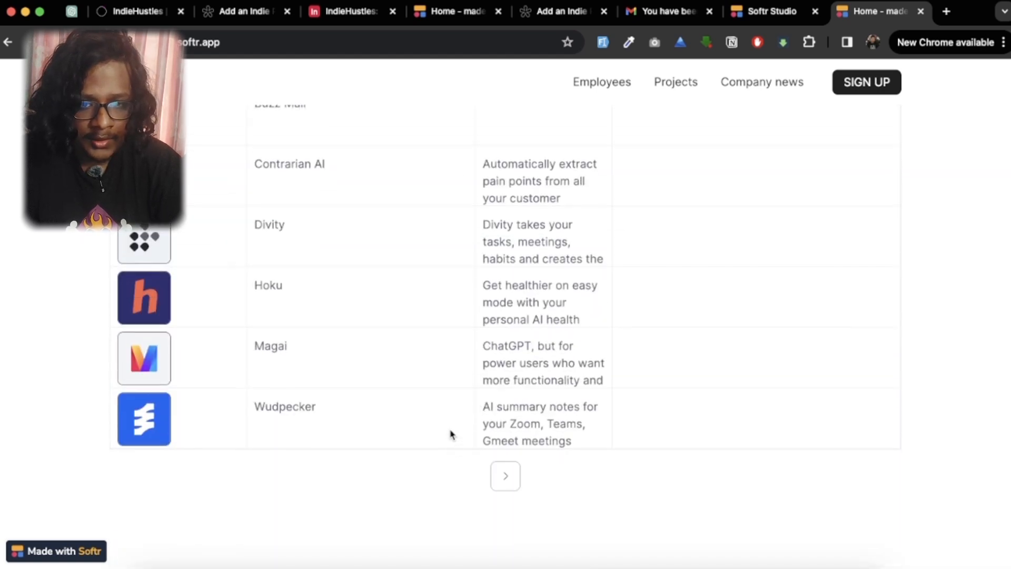
{"action": "left_click", "coordinate": [779, 15]}
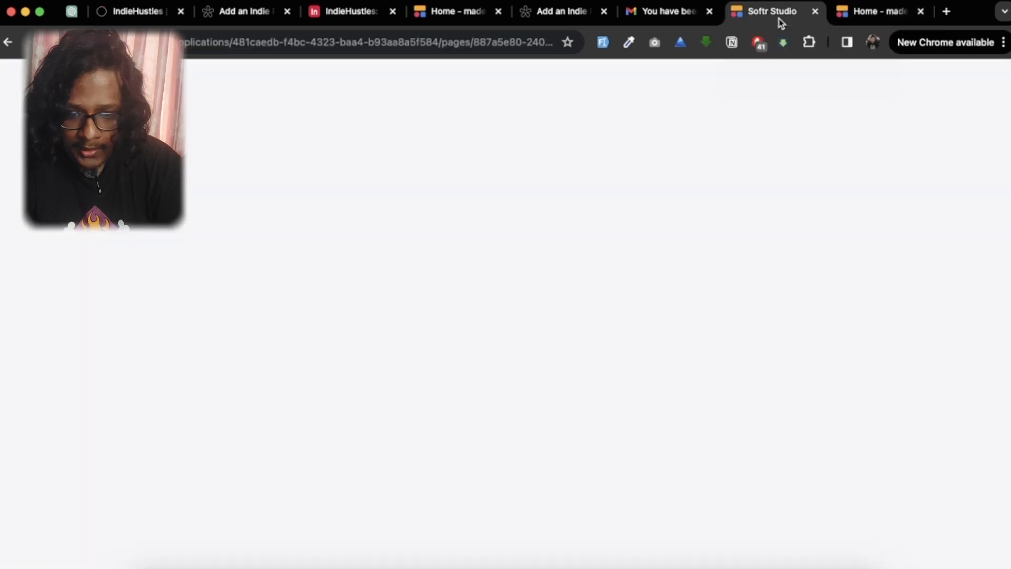
{"action": "left_click", "coordinate": [841, 437]}
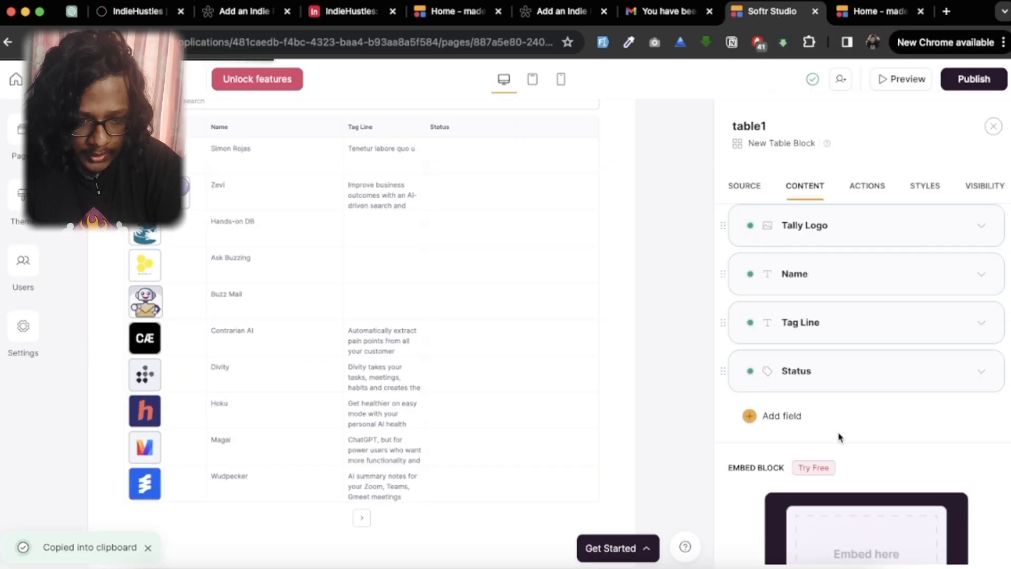
{"action": "scroll", "coordinate": [840, 438], "scroll_direction": "up", "scroll_amount": 8}
{"action": "scroll", "coordinate": [840, 437], "scroll_direction": "up", "scroll_amount": 2}
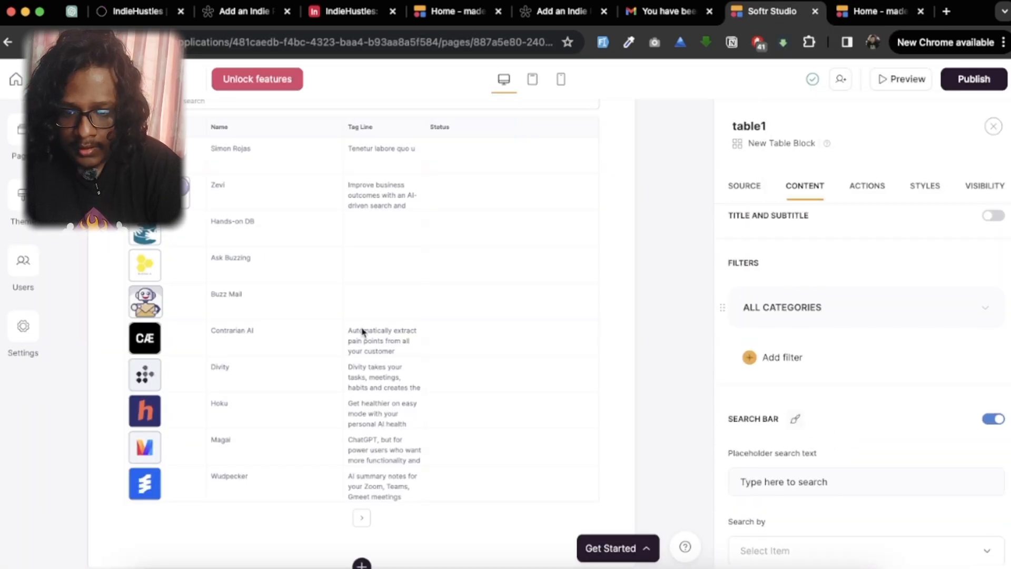
{"action": "scroll", "coordinate": [362, 332], "scroll_direction": "up", "scroll_amount": 3}
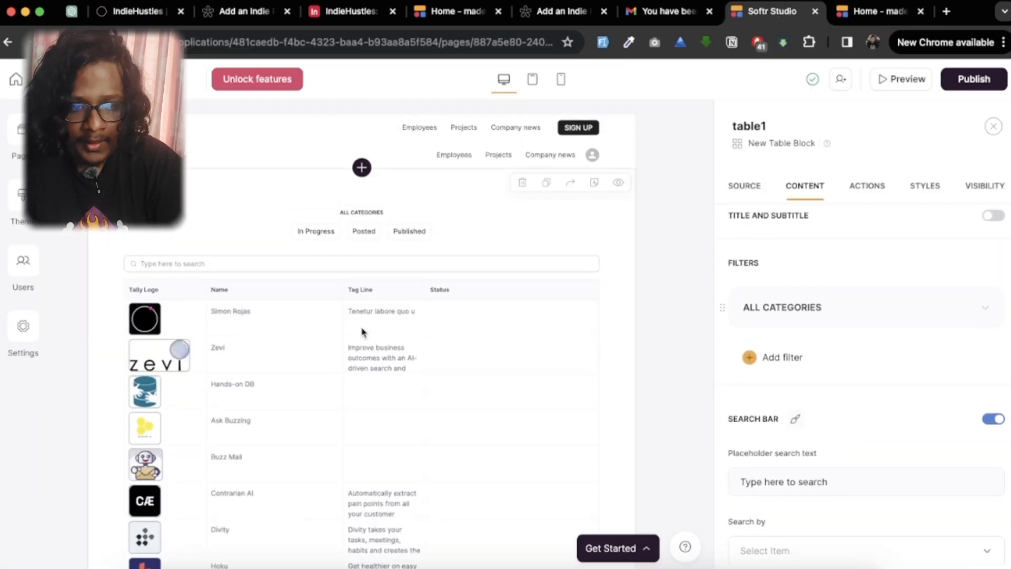
{"action": "left_click", "coordinate": [864, 12]}
{"action": "scroll", "coordinate": [402, 273], "scroll_direction": "up", "scroll_amount": 5}
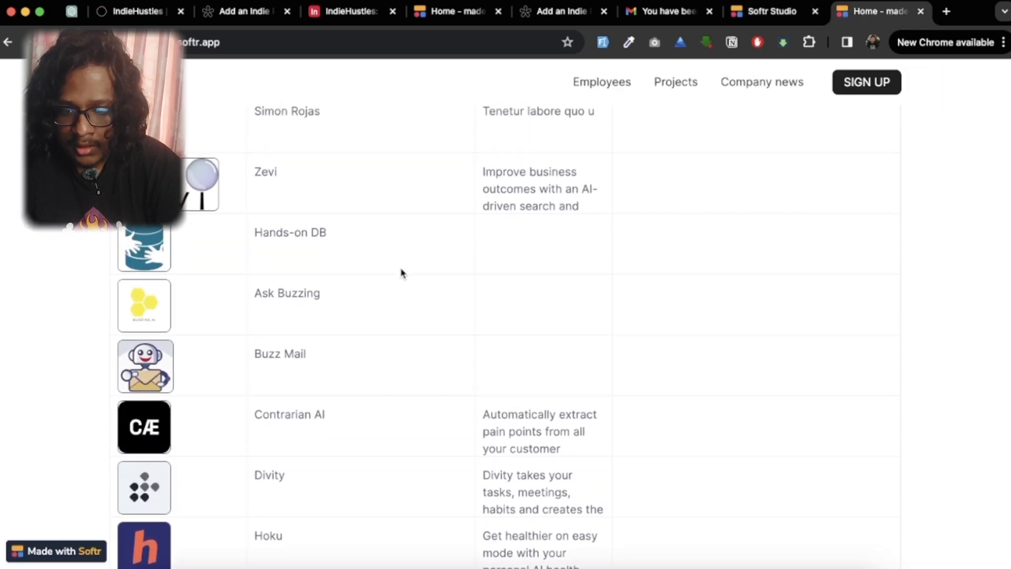
{"action": "scroll", "coordinate": [338, 243], "scroll_direction": "up", "scroll_amount": 3}
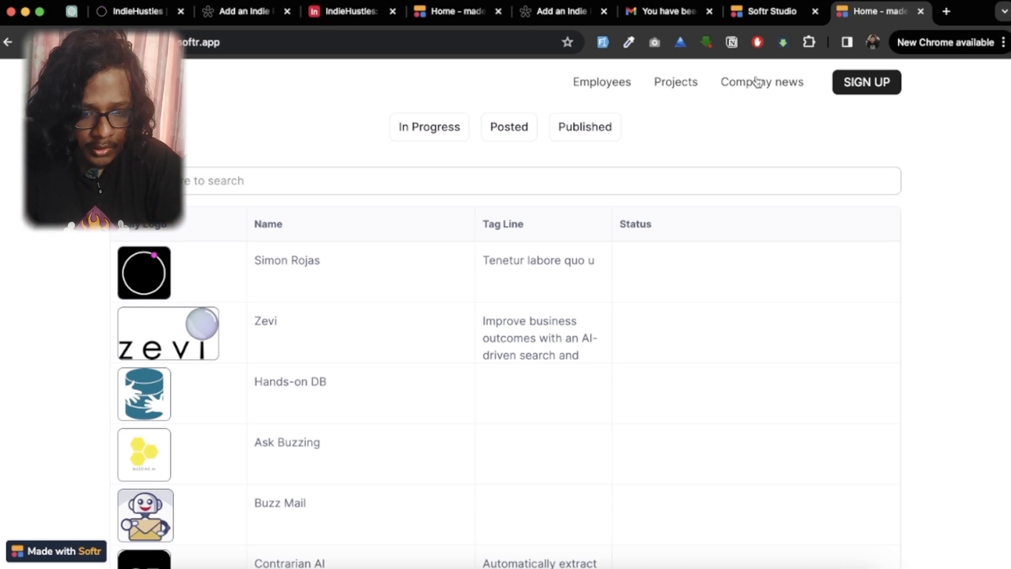
Step: Return to Softr Studio and add an item button with the Open details page action to the table block
{"action": "left_click", "coordinate": [775, 12]}
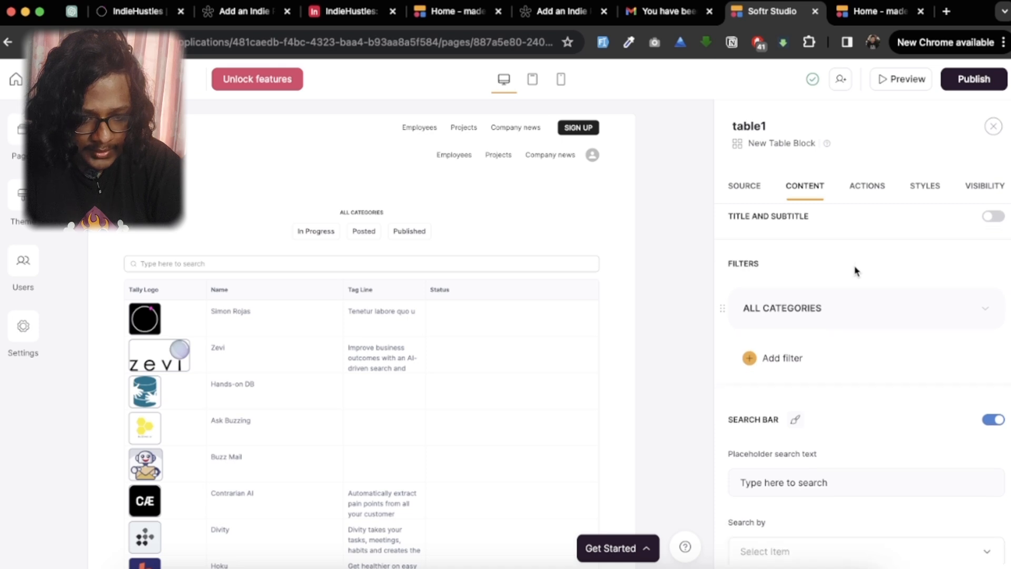
{"action": "scroll", "coordinate": [856, 271], "scroll_direction": "down", "scroll_amount": 5}
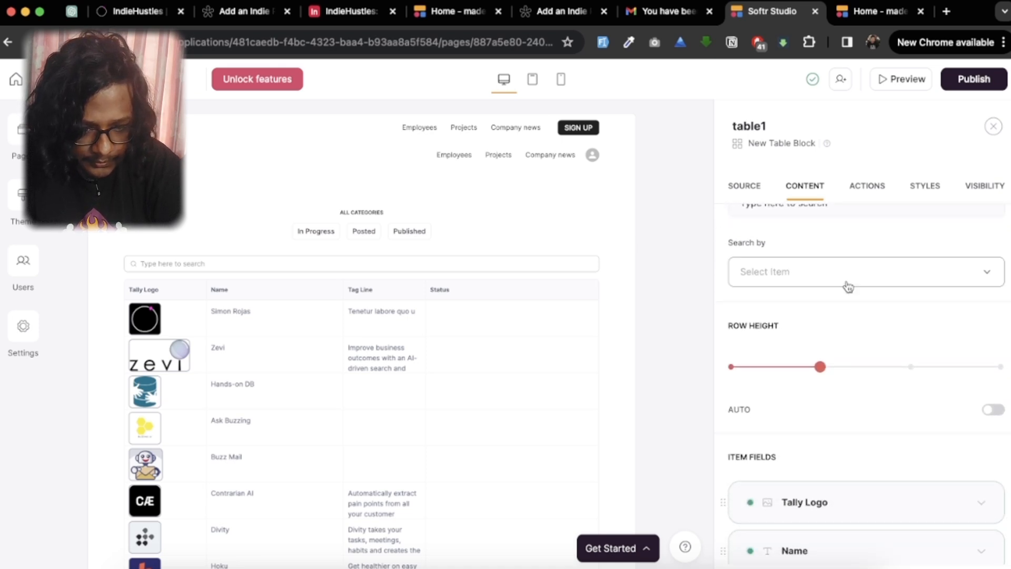
{"action": "scroll", "coordinate": [848, 286], "scroll_direction": "down", "scroll_amount": 8}
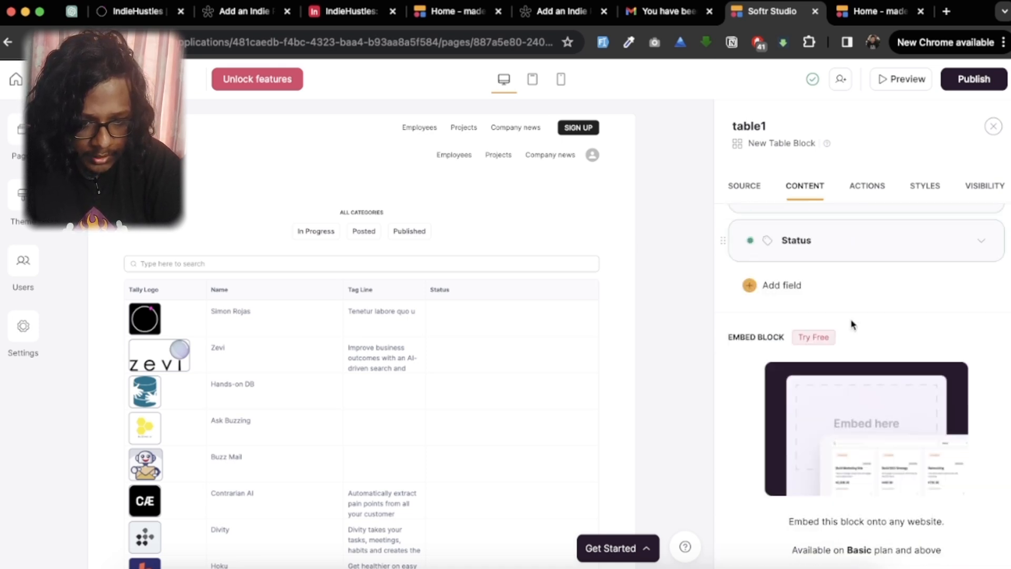
{"action": "scroll", "coordinate": [851, 323], "scroll_direction": "up", "scroll_amount": 3}
{"action": "left_click", "coordinate": [867, 198]}
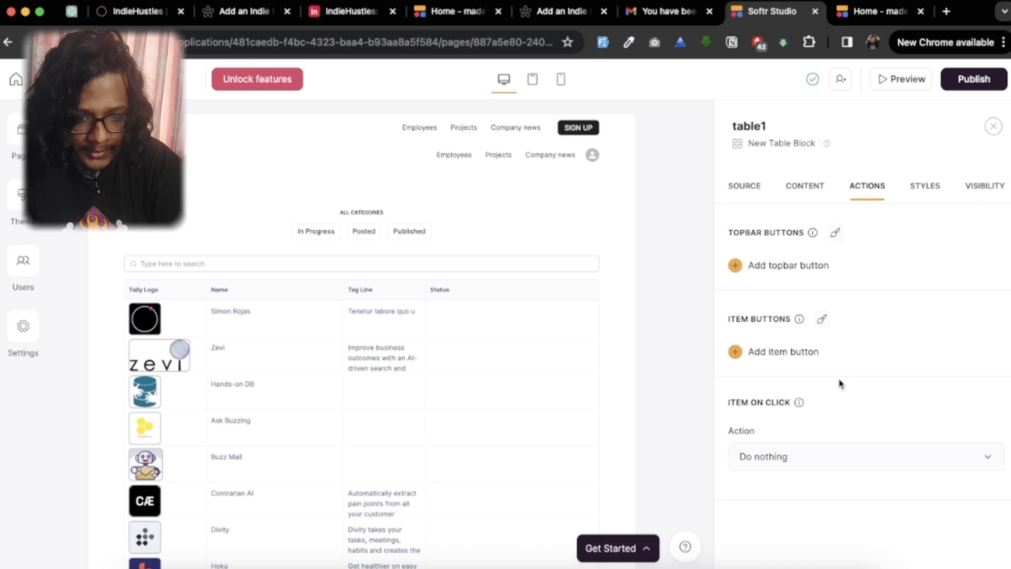
{"action": "left_click", "coordinate": [740, 355]}
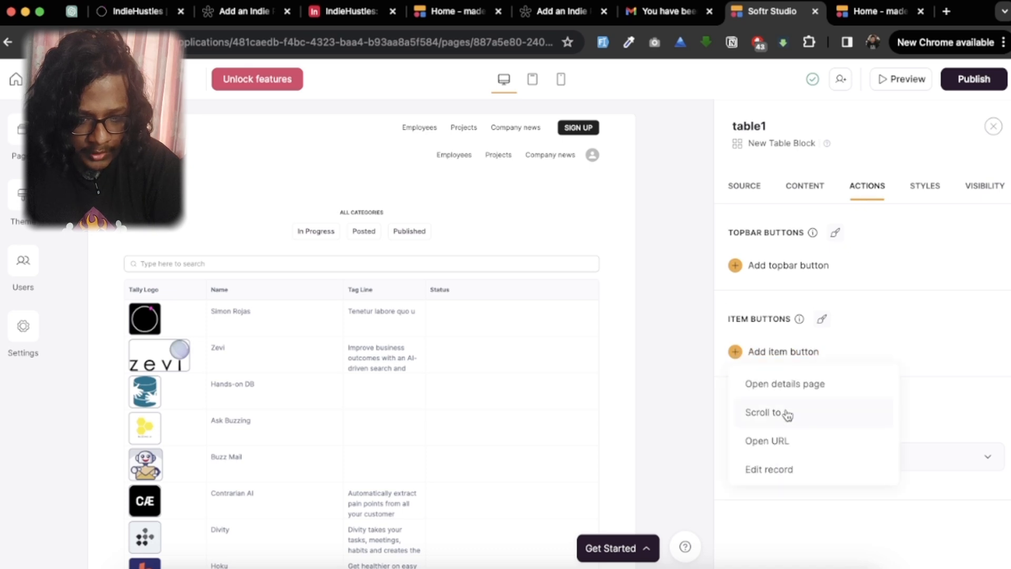
{"action": "left_click", "coordinate": [795, 384]}
{"action": "scroll", "coordinate": [842, 449], "scroll_direction": "down", "scroll_amount": 3}
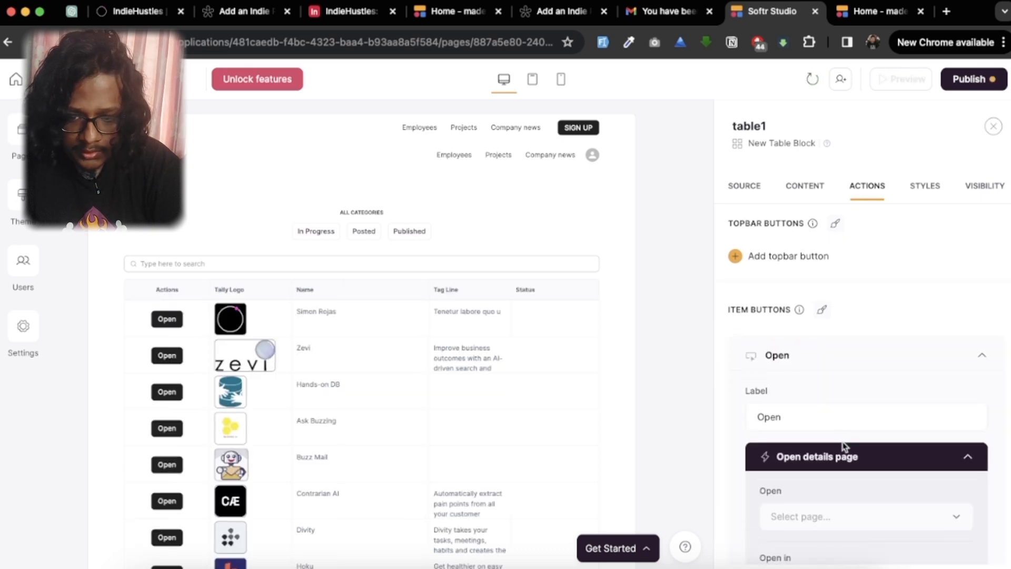
Step: Set the item button's label to See Details
{"action": "left_click", "coordinate": [789, 278]}
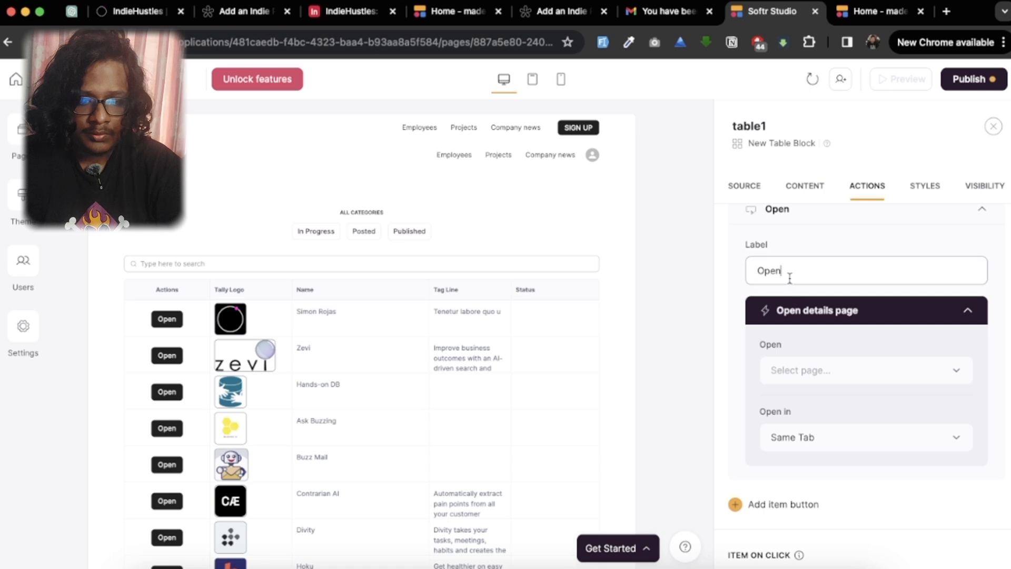
{"action": "key", "text": "super+a"}
{"action": "type", "text": "D"}
{"action": "key", "text": "BackSpace"}
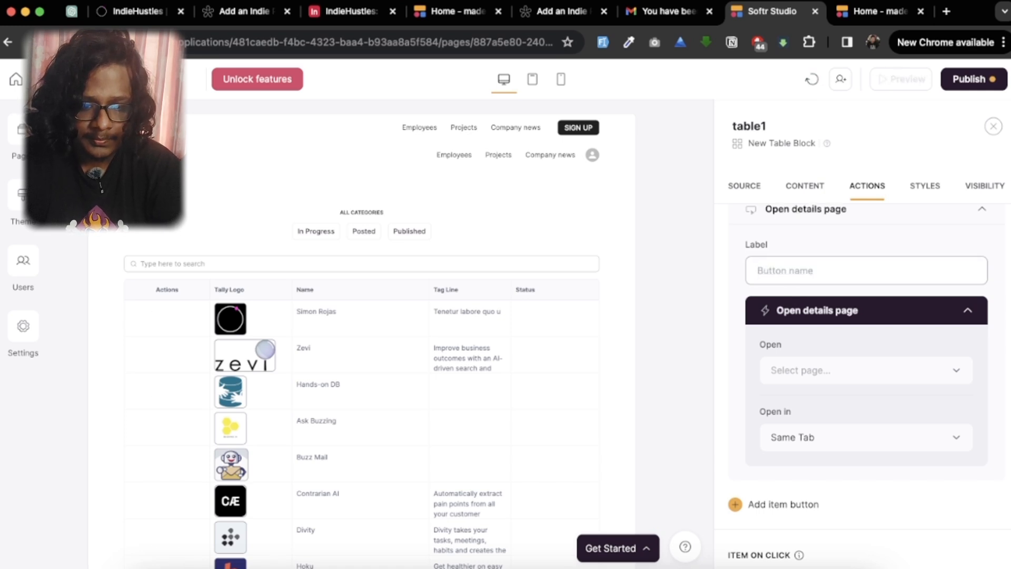
{"action": "type", "text": "See Details"}
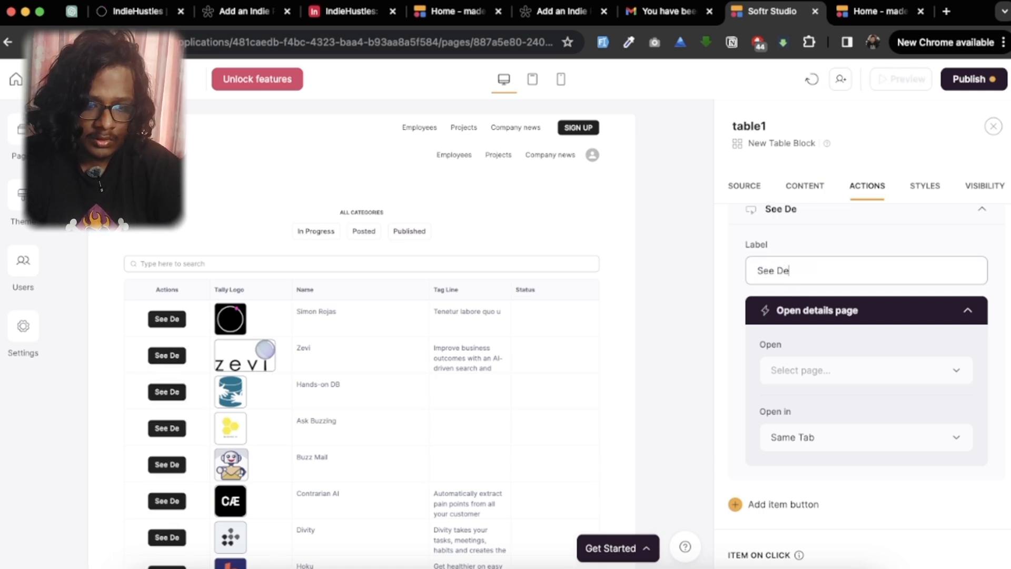
Step: Create a linked details page for products from the layout with the wide coffee image beneath its heading
{"action": "left_click", "coordinate": [862, 387]}
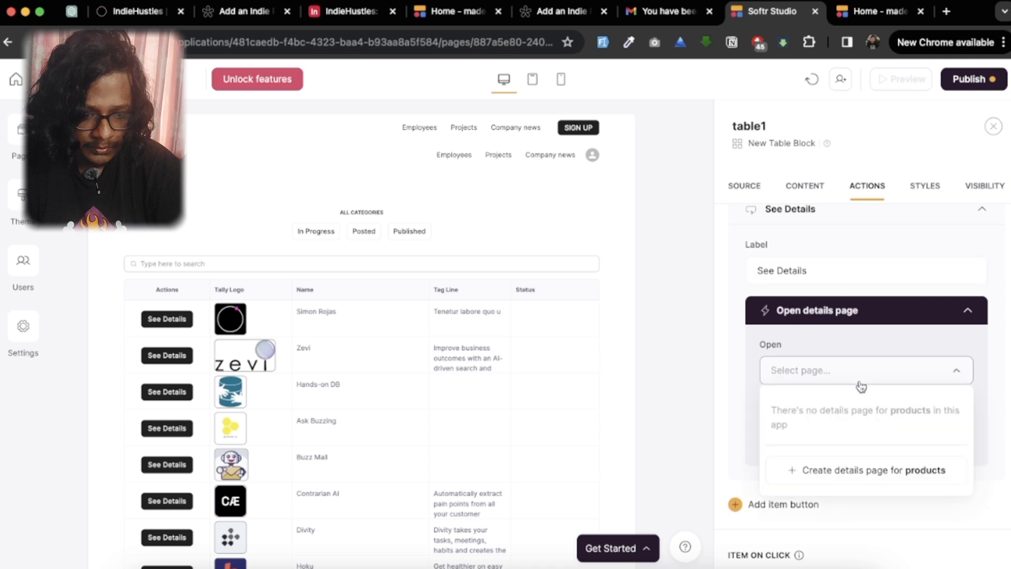
{"action": "scroll", "coordinate": [831, 401], "scroll_direction": "down", "scroll_amount": 3}
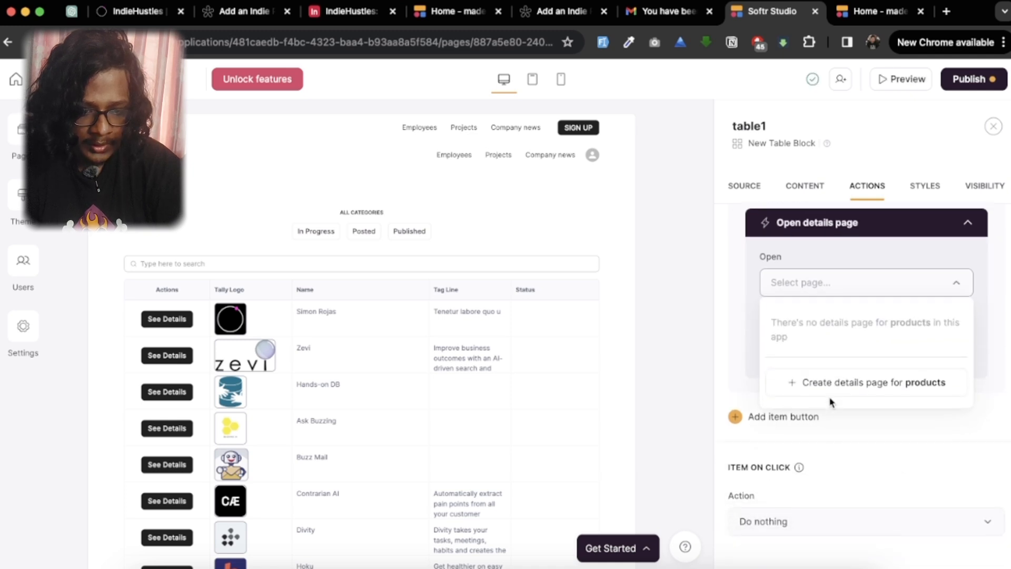
{"action": "left_click", "coordinate": [845, 372]}
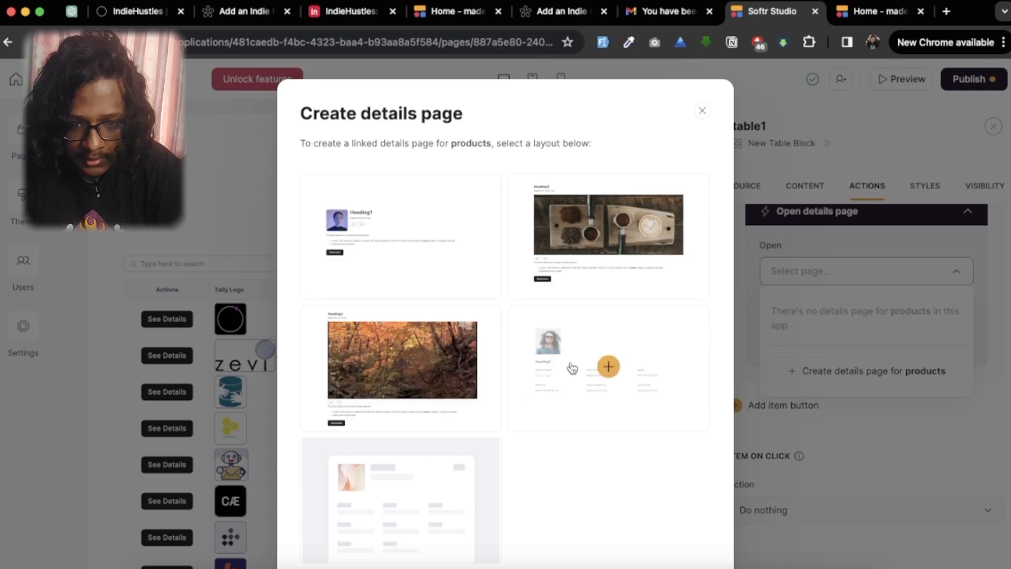
{"action": "scroll", "coordinate": [649, 447], "scroll_direction": "down", "scroll_amount": 1}
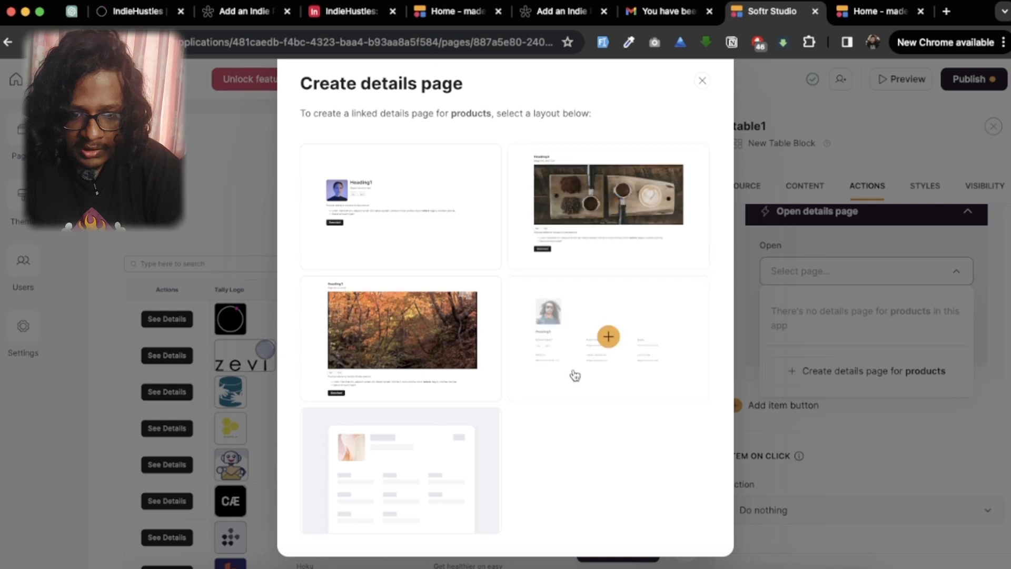
{"action": "left_click", "coordinate": [584, 237]}
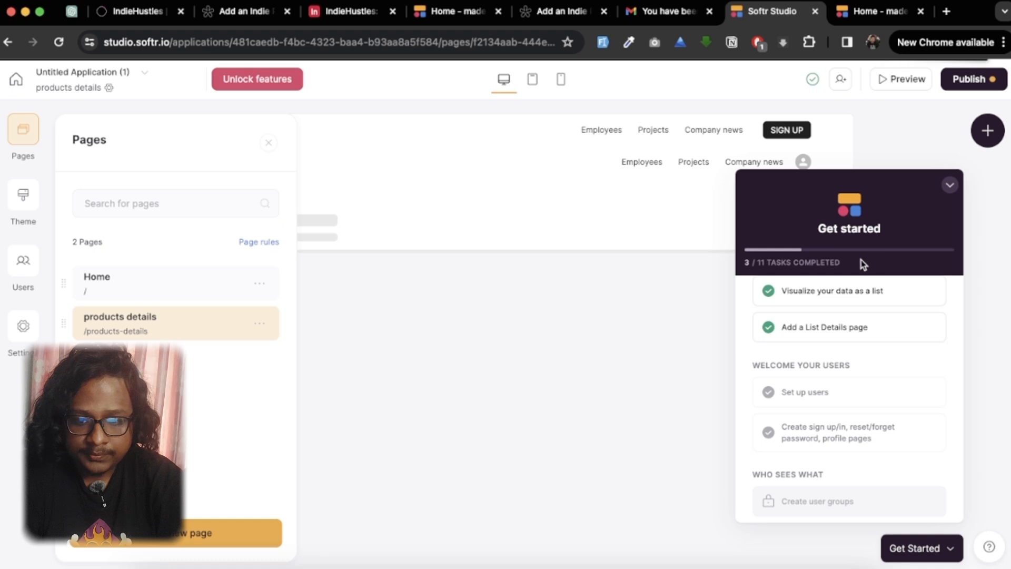
{"action": "left_click", "coordinate": [950, 185]}
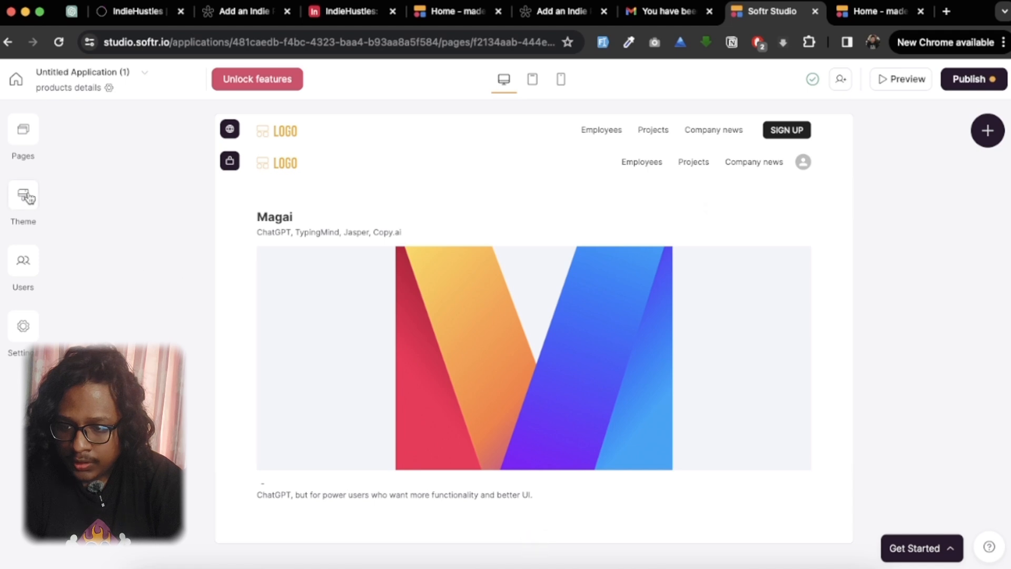
Step: Add an item button with the Edit record action to the list details block on the products details page
{"action": "left_click", "coordinate": [23, 129]}
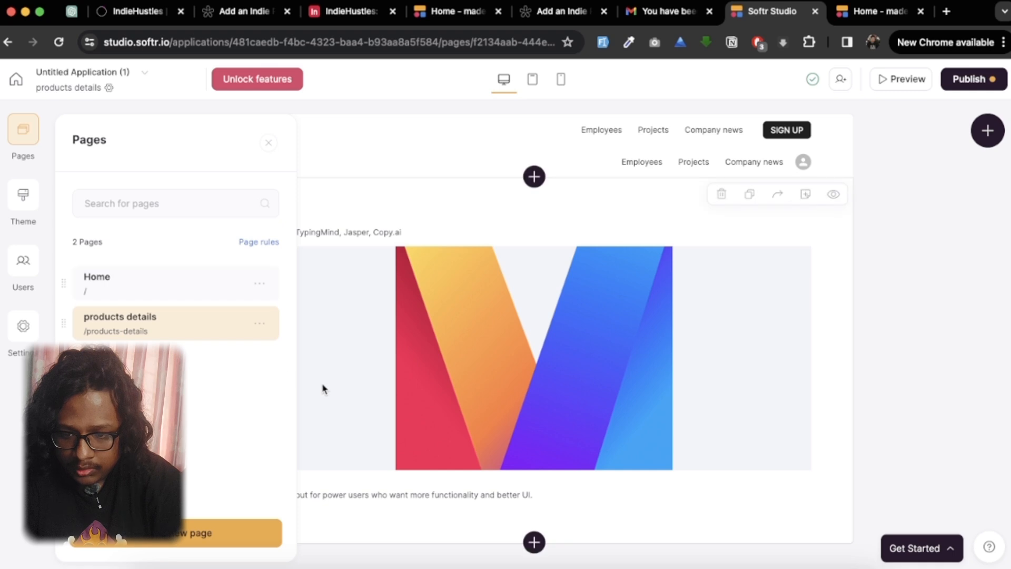
{"action": "left_click", "coordinate": [385, 528]}
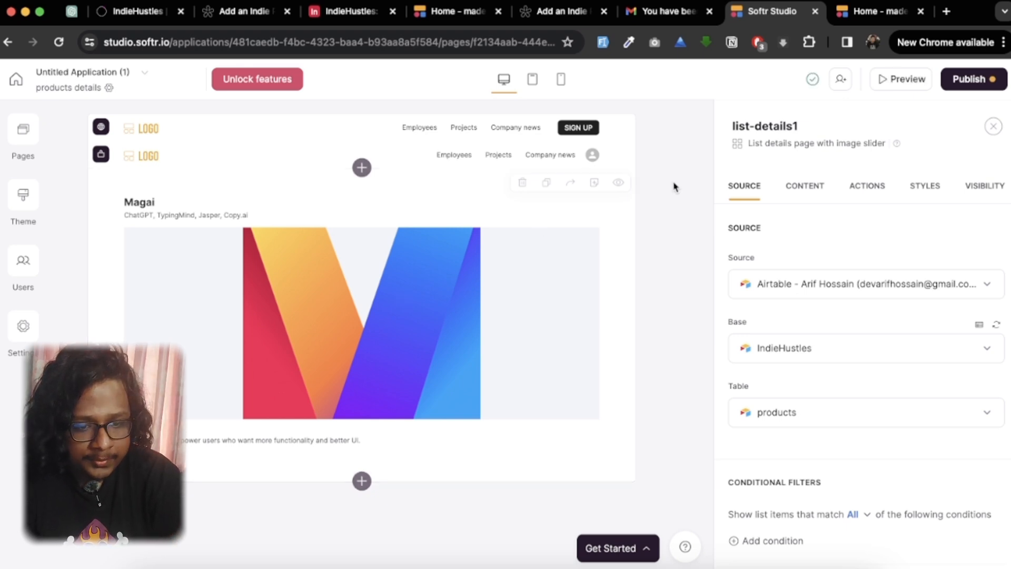
{"action": "left_click", "coordinate": [856, 189]}
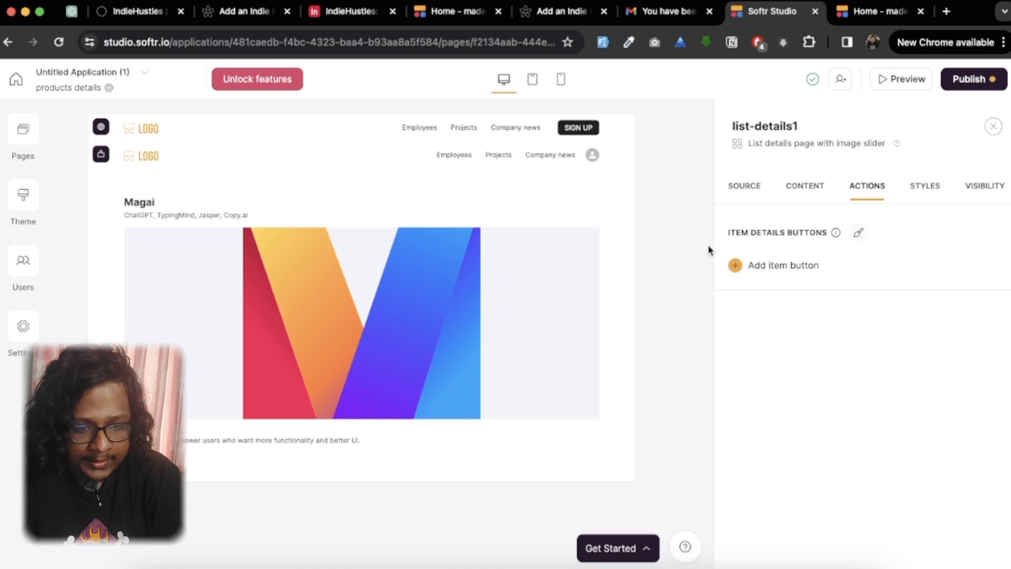
{"action": "left_click", "coordinate": [735, 265]}
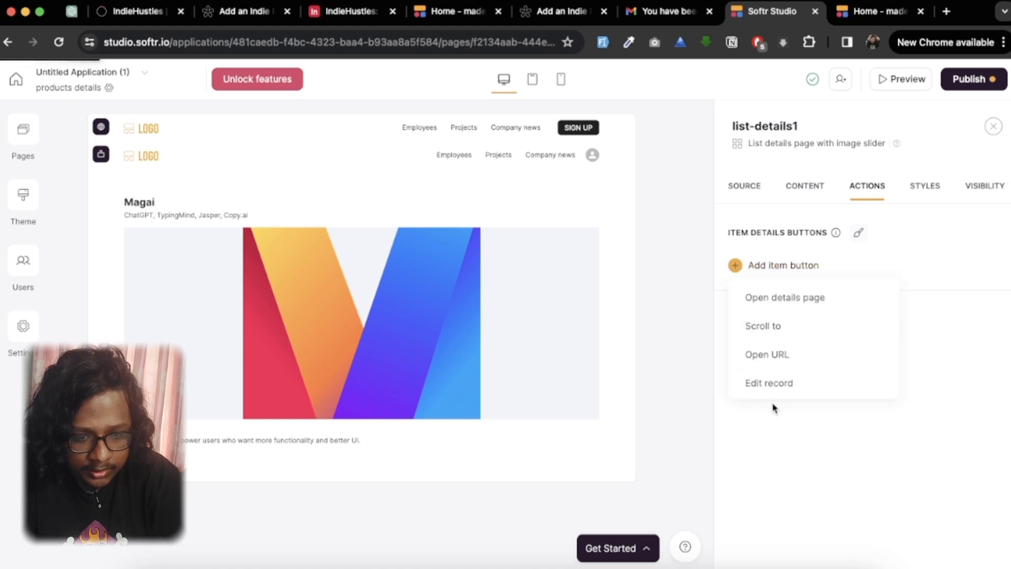
{"action": "scroll", "coordinate": [795, 360], "scroll_direction": "down", "scroll_amount": 1}
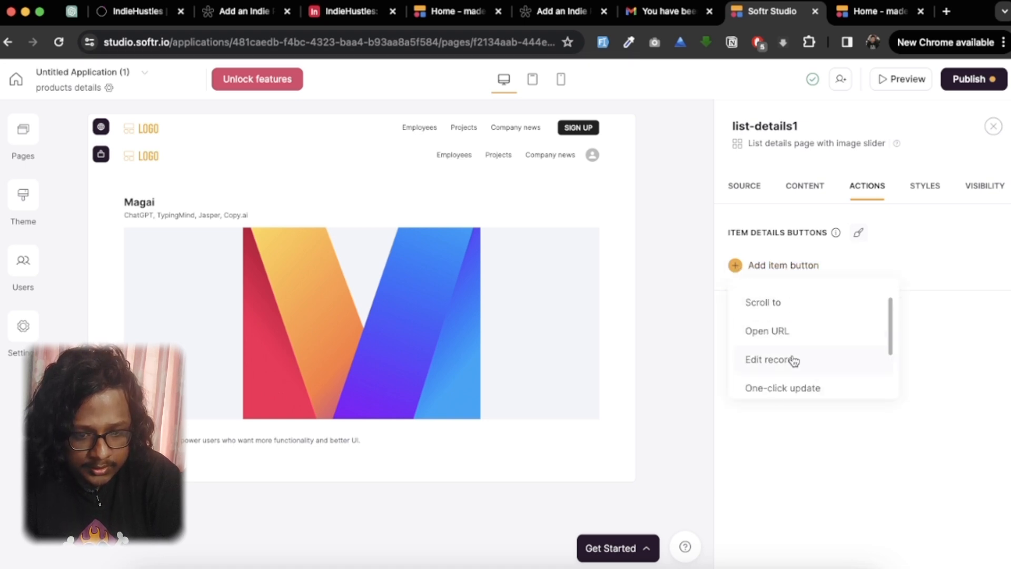
{"action": "left_click", "coordinate": [783, 360]}
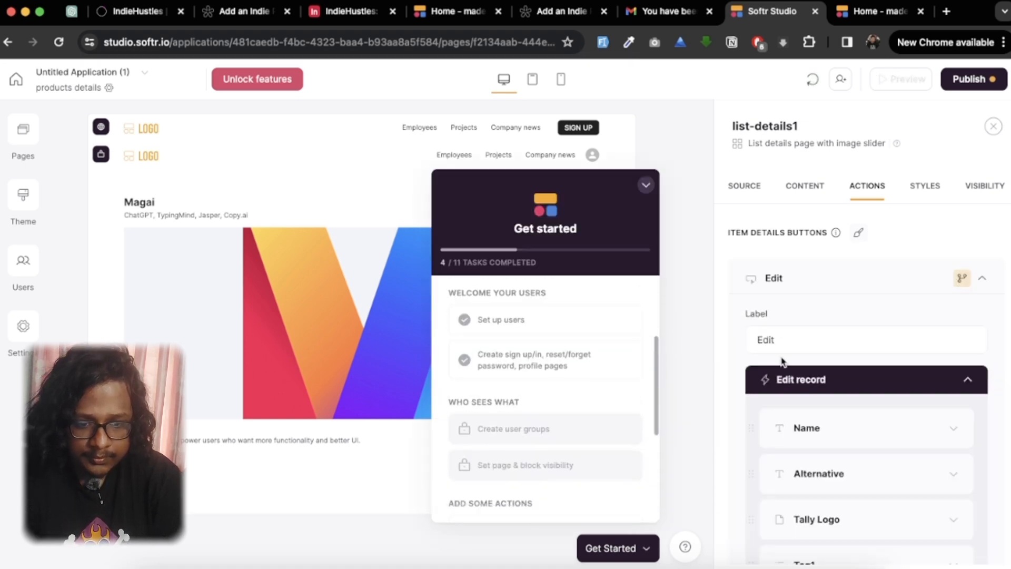
Step: Set the edit button's label to Approve Project
{"action": "double_click", "coordinate": [799, 336]}
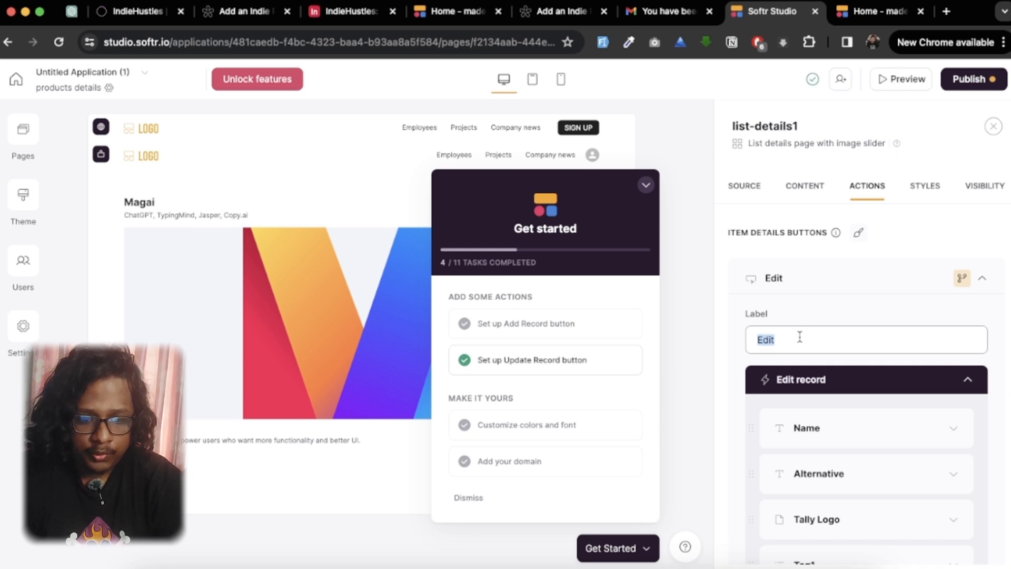
{"action": "type", "text": "Approve"}
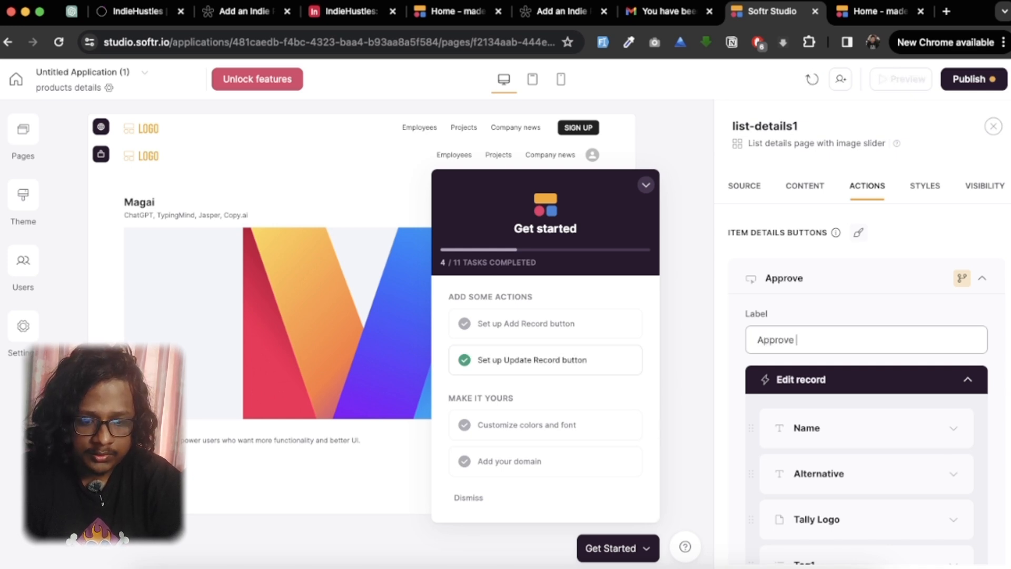
{"action": "type", "text": " Proj"}
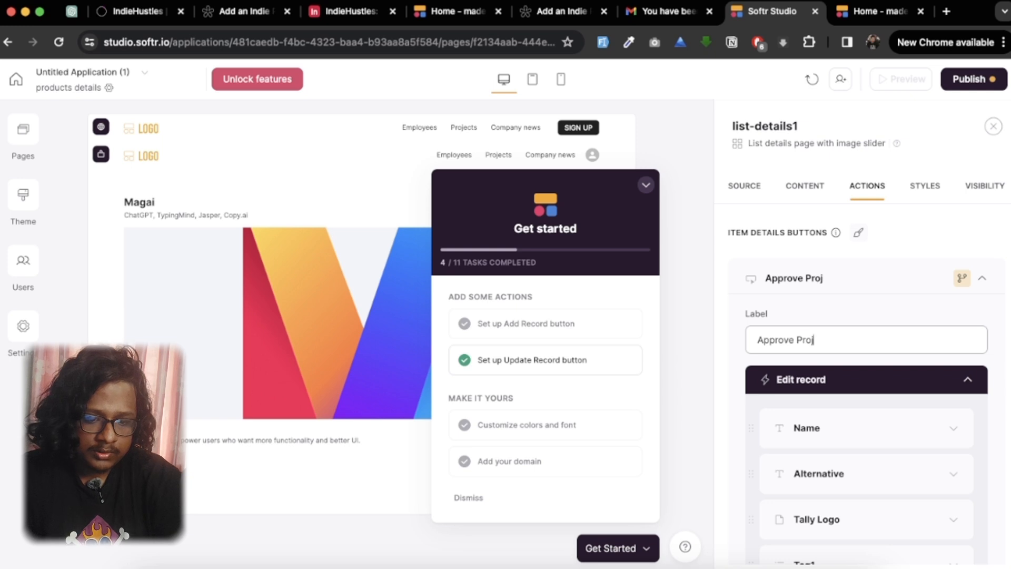
{"action": "type", "text": "ect"}
Step: Remove the Name, Alternative, Tally Logo, Tag1 and Tag Line fields from the Edit record form
{"action": "scroll", "coordinate": [892, 413], "scroll_direction": "down", "scroll_amount": 3}
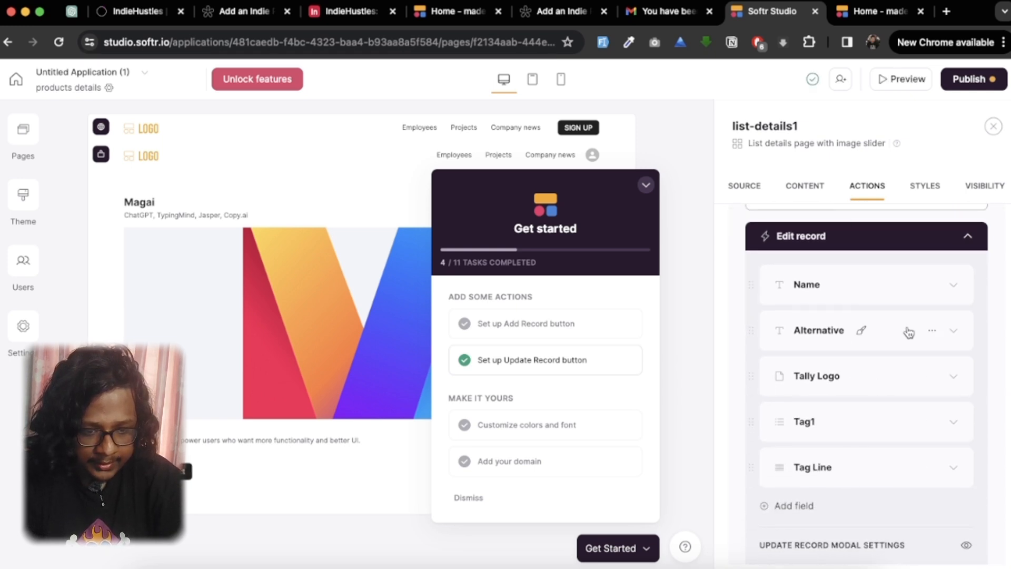
{"action": "left_click", "coordinate": [937, 287]}
{"action": "left_click", "coordinate": [903, 338]}
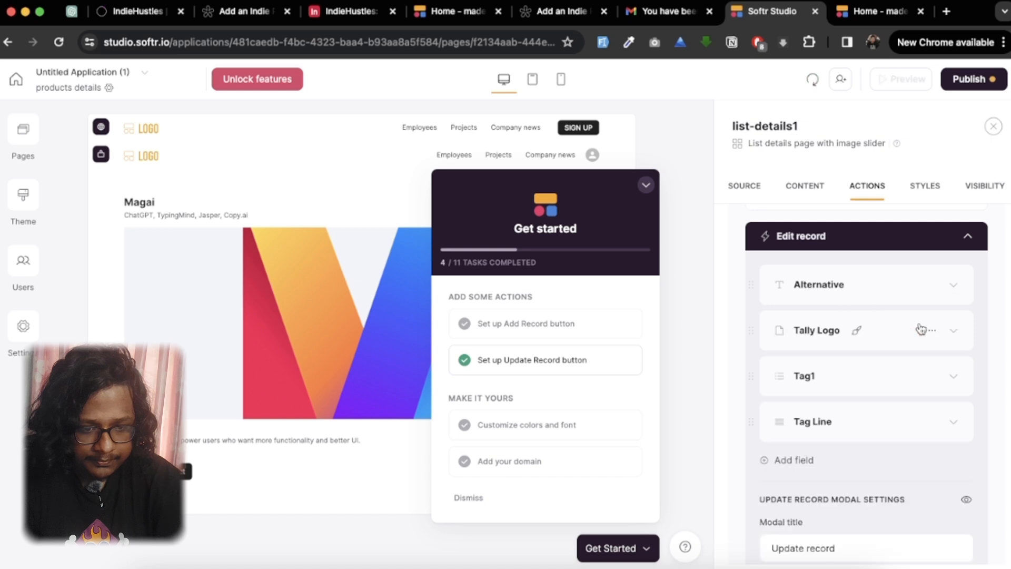
{"action": "left_click", "coordinate": [932, 285]}
{"action": "left_click", "coordinate": [919, 337]}
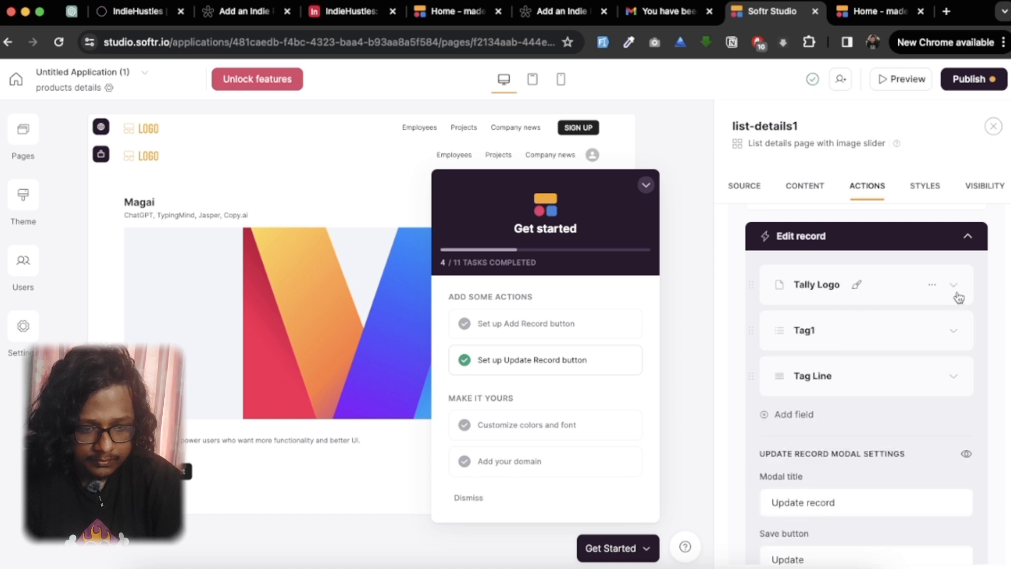
{"action": "left_click", "coordinate": [937, 287]}
{"action": "left_click", "coordinate": [906, 341]}
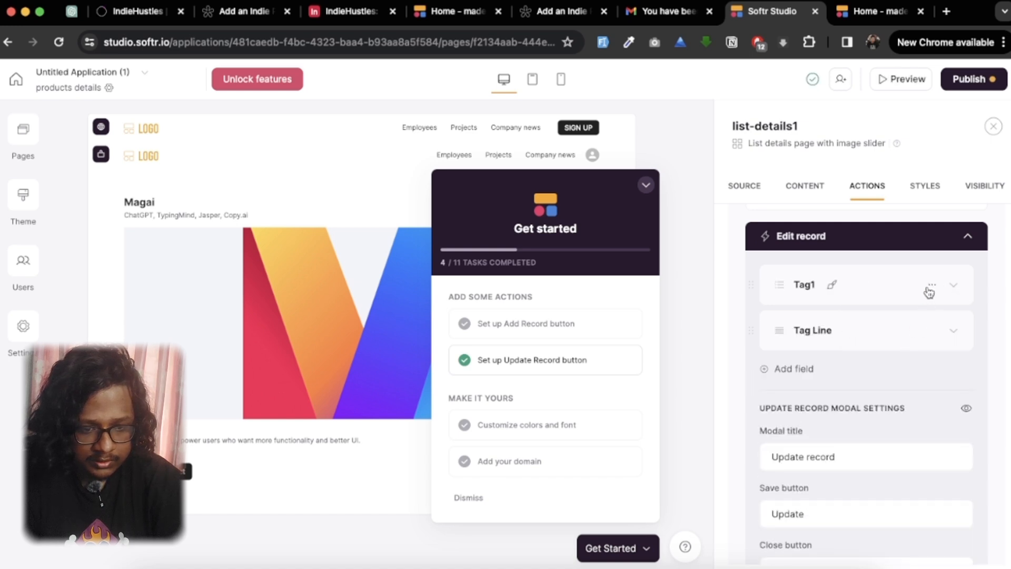
{"action": "left_click", "coordinate": [930, 287]}
{"action": "left_click", "coordinate": [914, 337]}
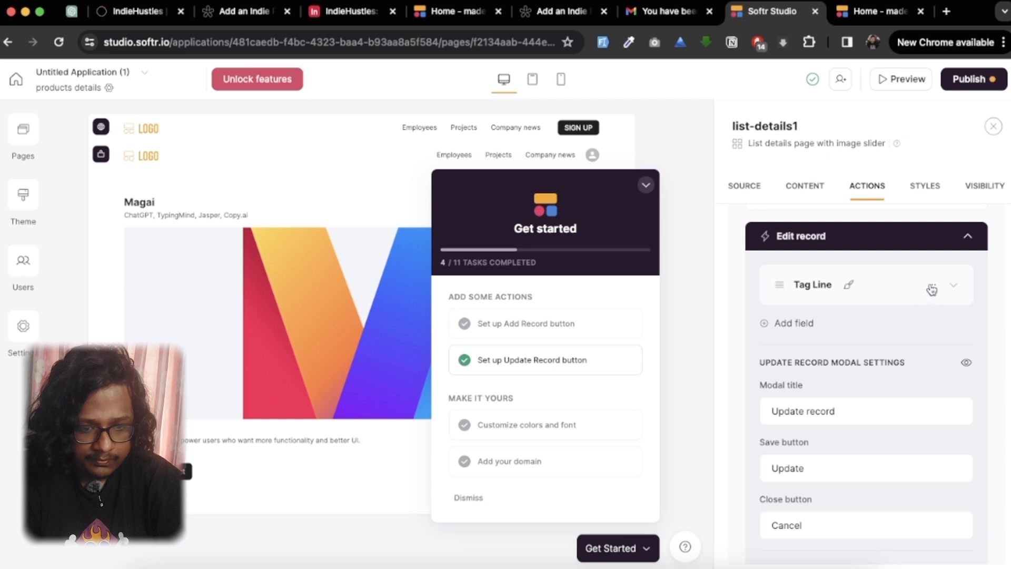
{"action": "left_click", "coordinate": [931, 286]}
{"action": "left_click", "coordinate": [915, 337]}
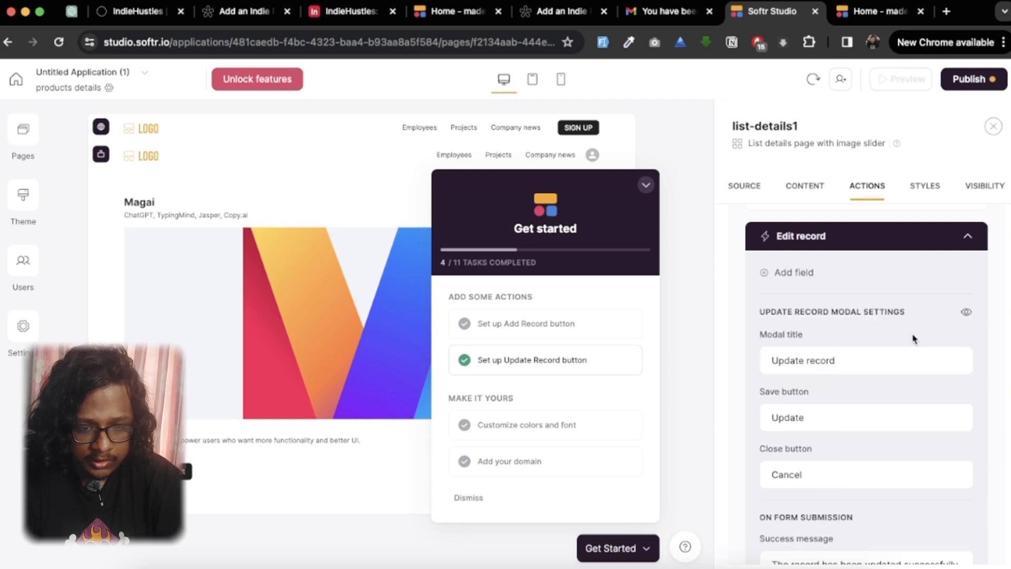
Step: Add a Dropdown field to the emptied Edit record form
{"action": "left_click", "coordinate": [803, 274]}
{"action": "scroll", "coordinate": [831, 407], "scroll_direction": "down", "scroll_amount": 3}
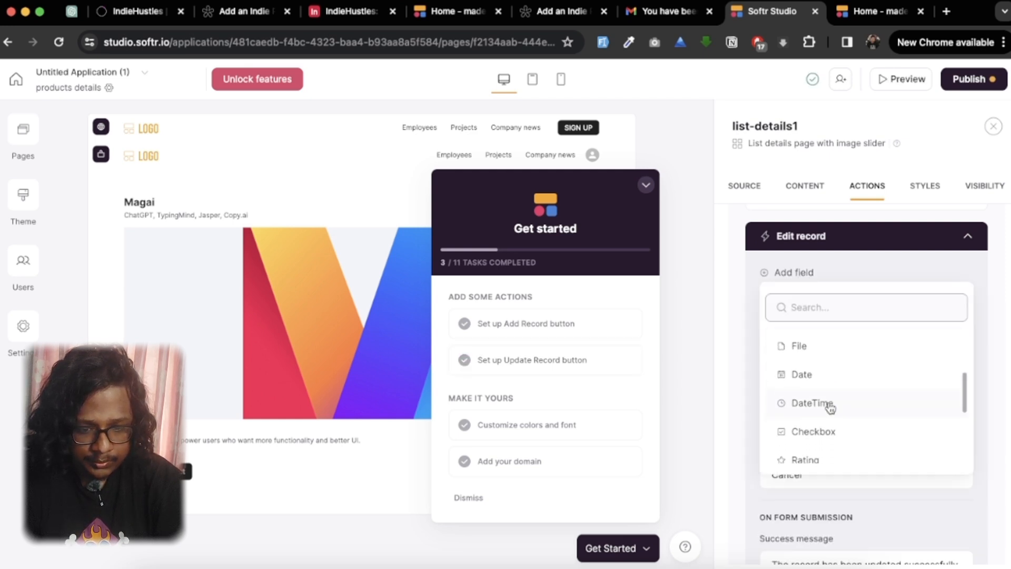
{"action": "scroll", "coordinate": [831, 406], "scroll_direction": "down", "scroll_amount": 5}
{"action": "scroll", "coordinate": [830, 408], "scroll_direction": "up", "scroll_amount": 10}
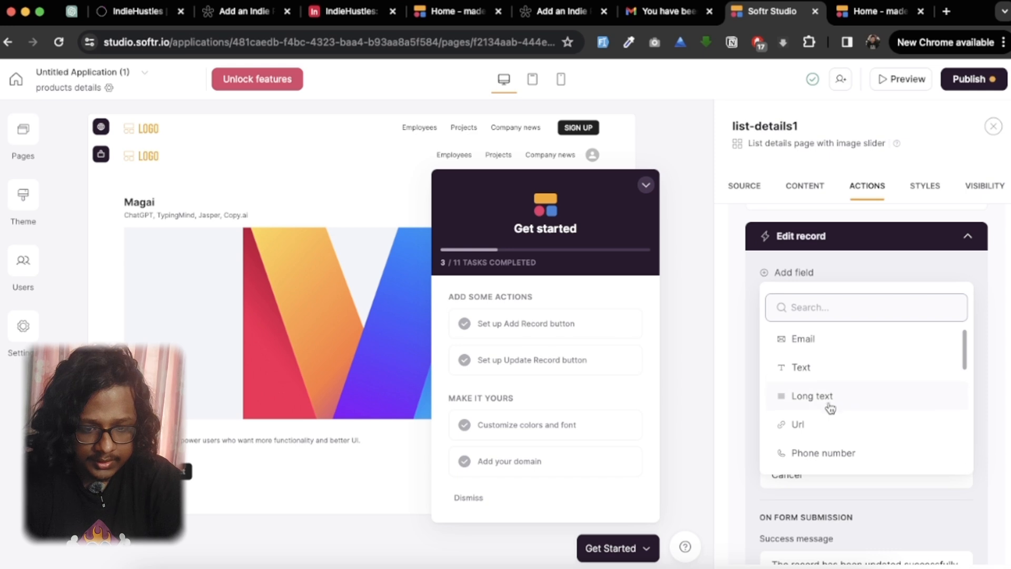
{"action": "type", "text": "sel"}
{"action": "key", "text": "BackSpace"}
{"action": "key", "text": "BackSpace"}
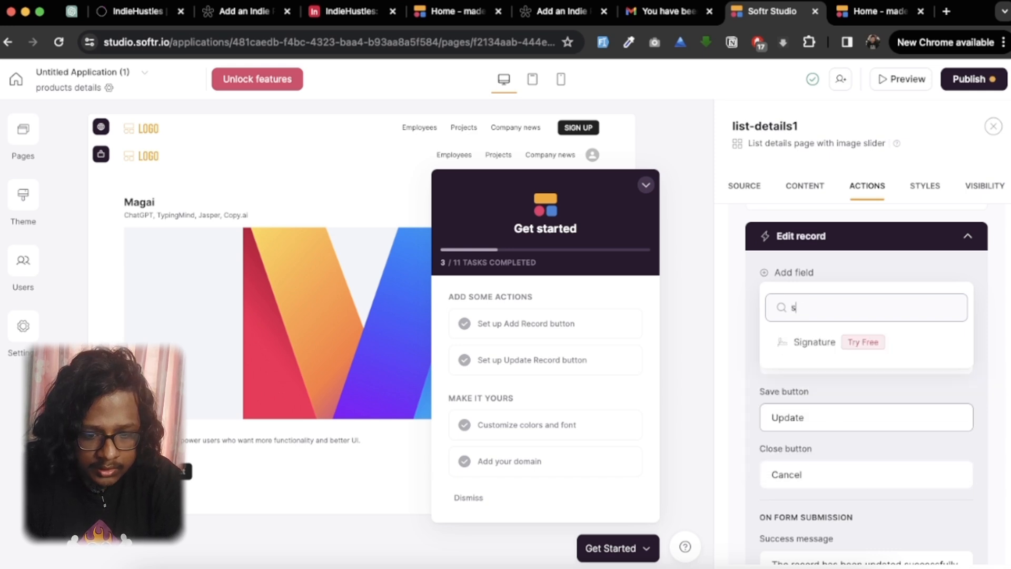
{"action": "type", "text": "s"}
{"action": "key", "text": "BackSpace"}
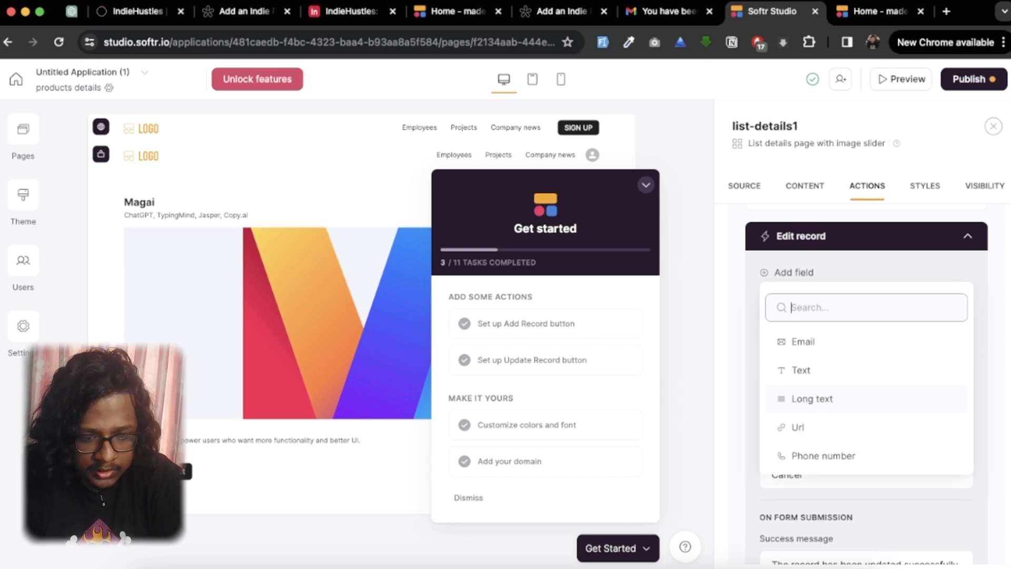
{"action": "scroll", "coordinate": [826, 446], "scroll_direction": "down", "scroll_amount": 5}
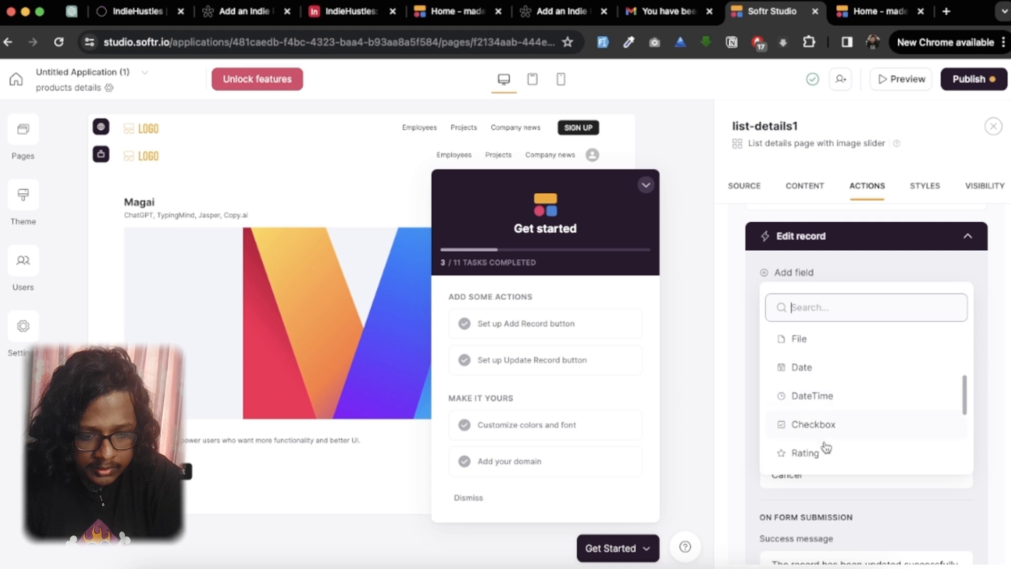
{"action": "scroll", "coordinate": [826, 448], "scroll_direction": "down", "scroll_amount": 4}
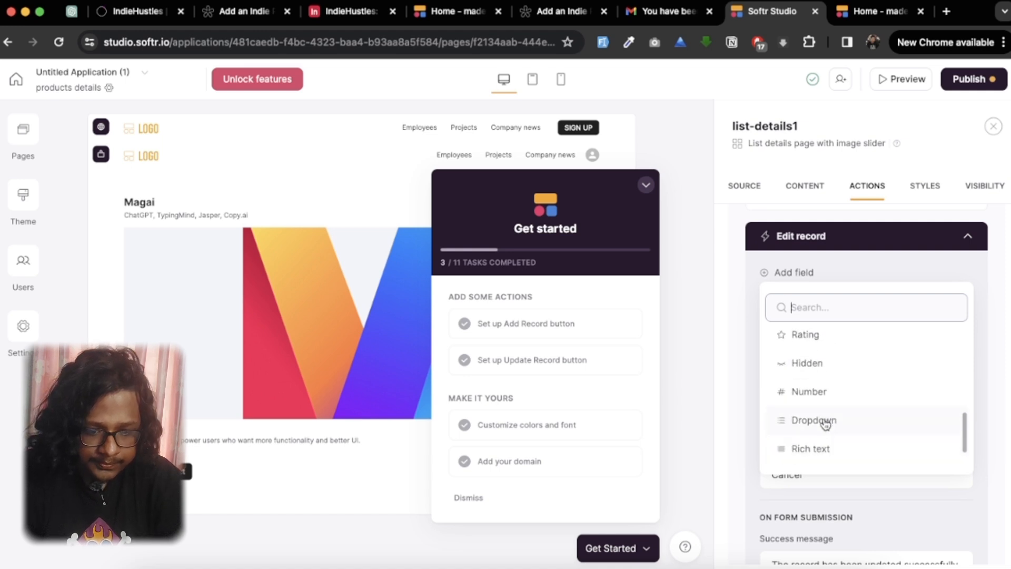
{"action": "left_click", "coordinate": [814, 420]}
Step: Map the new dropdown field to the Status field of the products table
{"action": "left_click", "coordinate": [838, 425]}
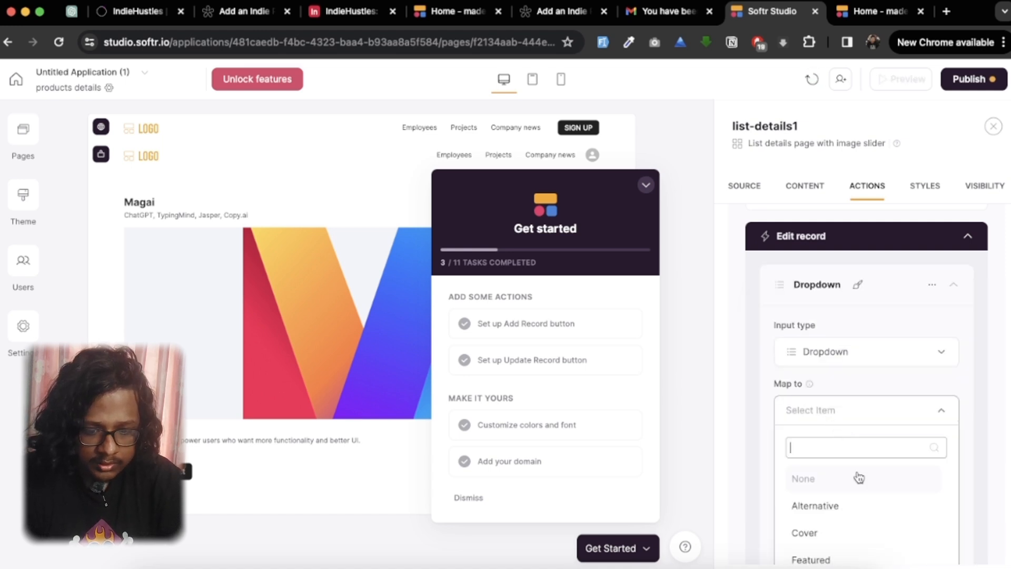
{"action": "scroll", "coordinate": [858, 477], "scroll_direction": "down", "scroll_amount": 5}
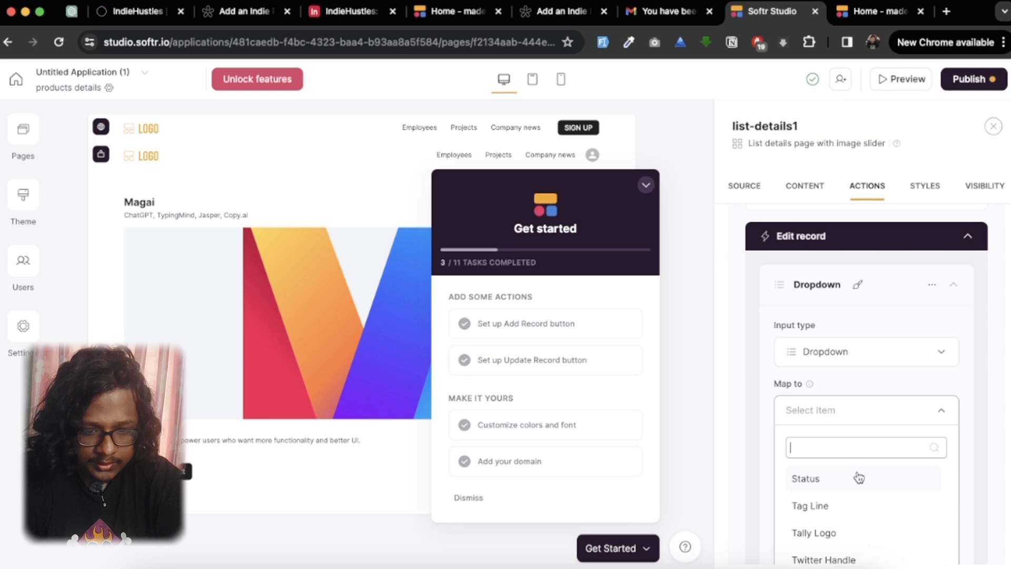
{"action": "left_click", "coordinate": [859, 478]}
Step: Label the Status dropdown field Update Status
{"action": "scroll", "coordinate": [857, 471], "scroll_direction": "down", "scroll_amount": 5}
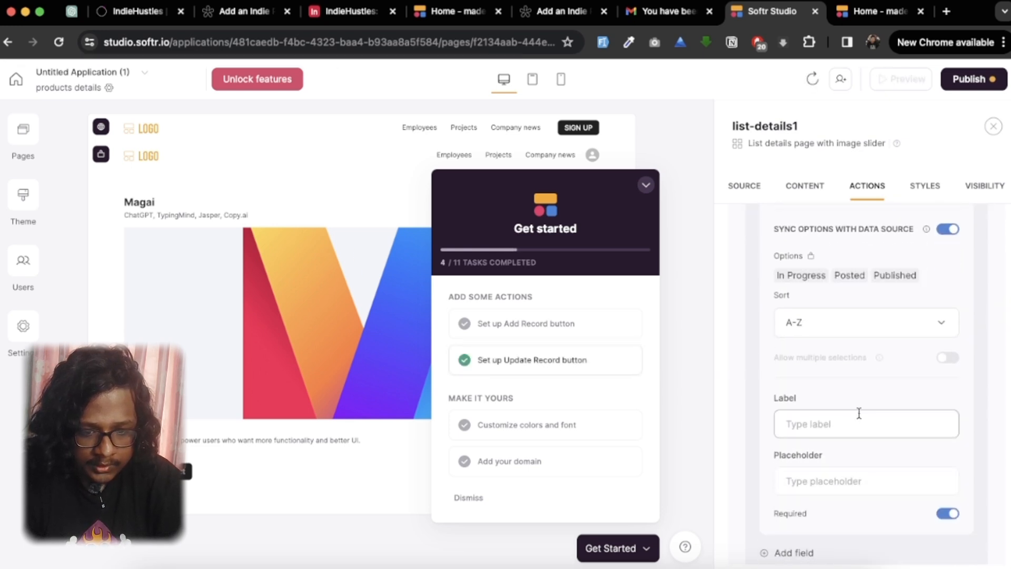
{"action": "scroll", "coordinate": [858, 413], "scroll_direction": "down", "scroll_amount": 3}
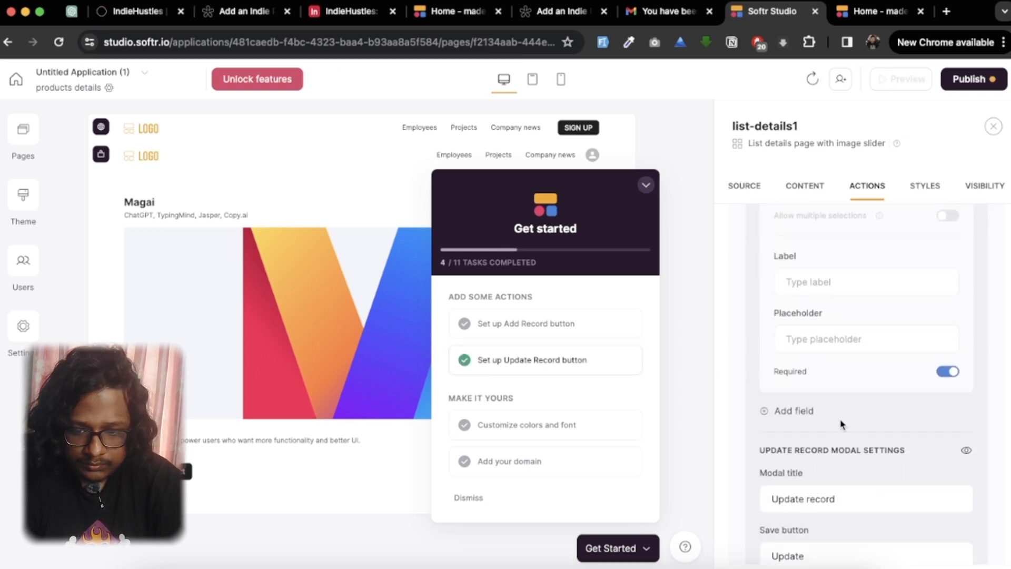
{"action": "scroll", "coordinate": [840, 421], "scroll_direction": "up", "scroll_amount": 3}
{"action": "left_click", "coordinate": [844, 365]}
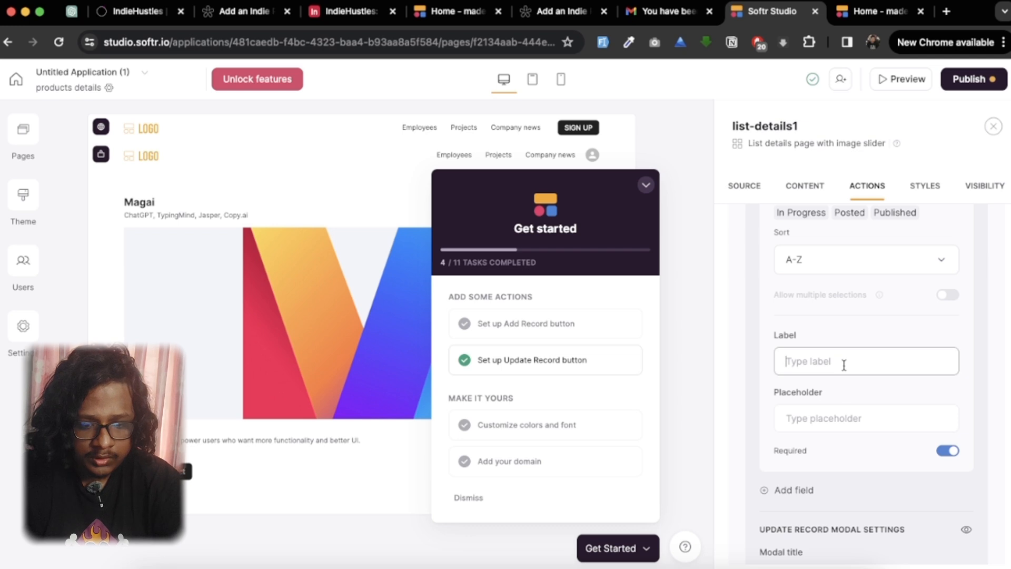
{"action": "type", "text": "Upd"}
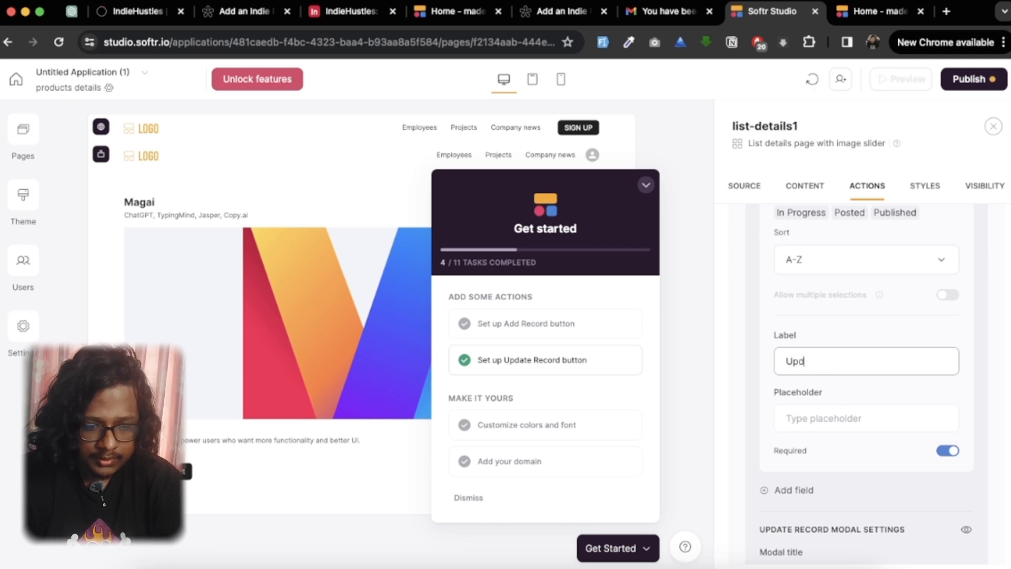
{"action": "type", "text": "ate S"}
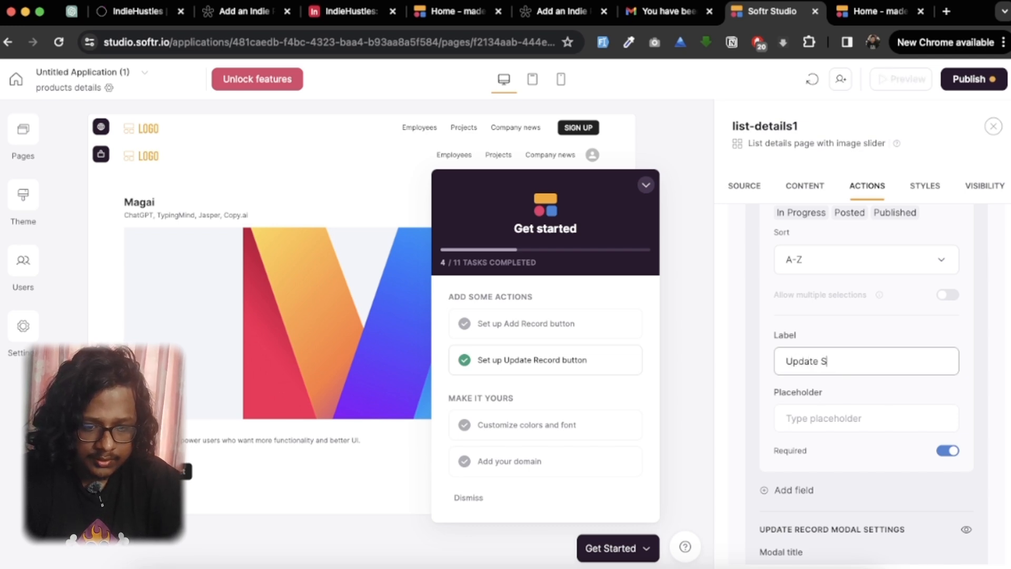
{"action": "type", "text": "tatus"}
{"action": "scroll", "coordinate": [890, 373], "scroll_direction": "up", "scroll_amount": 4}
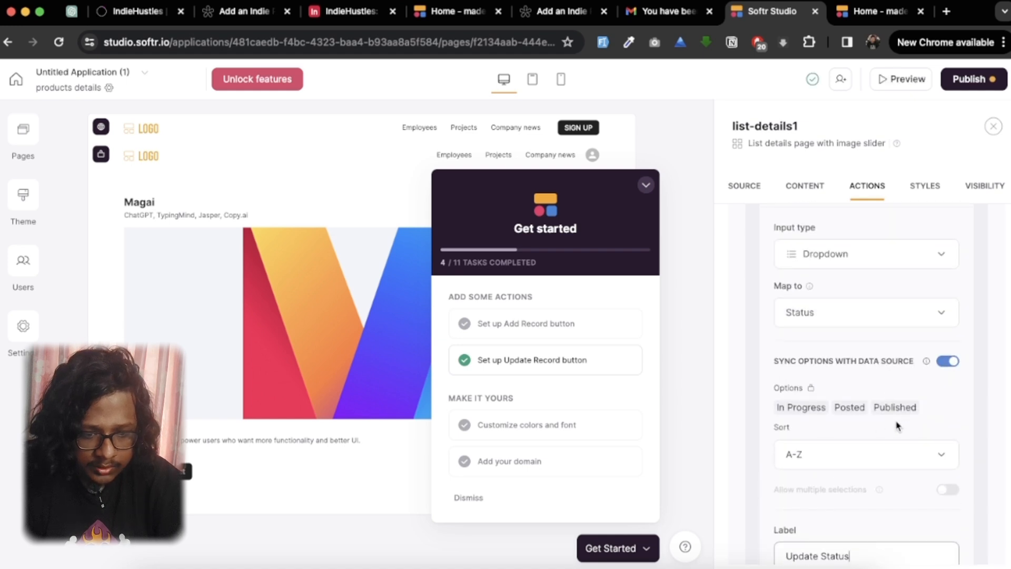
Step: Review the Update Status field's synced options and the update record modal settings of the Approve Project button
{"action": "left_click", "coordinate": [809, 403]}
{"action": "scroll", "coordinate": [841, 418], "scroll_direction": "up", "scroll_amount": 1}
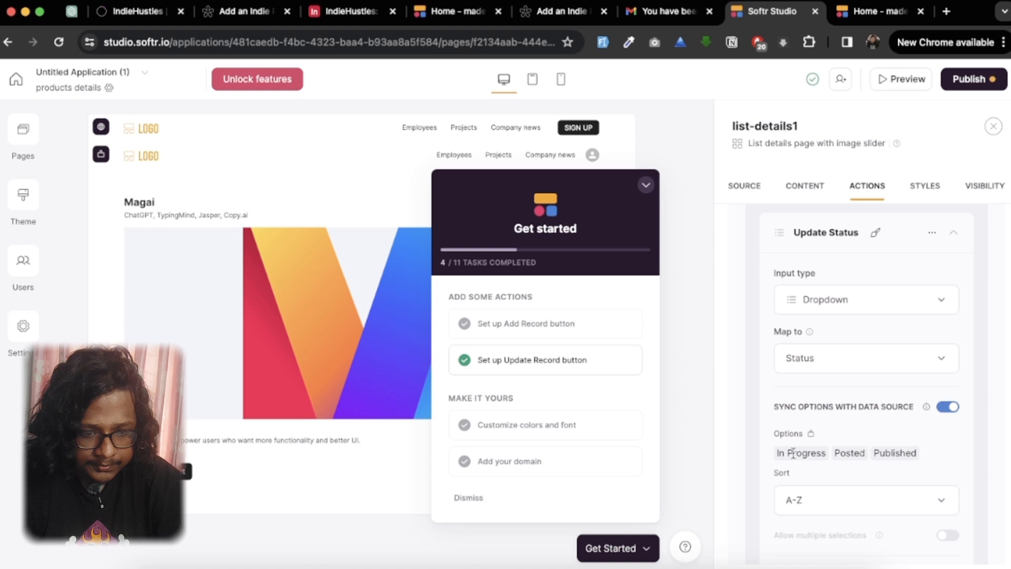
{"action": "scroll", "coordinate": [793, 454], "scroll_direction": "up", "scroll_amount": 4}
{"action": "scroll", "coordinate": [858, 474], "scroll_direction": "down", "scroll_amount": 3}
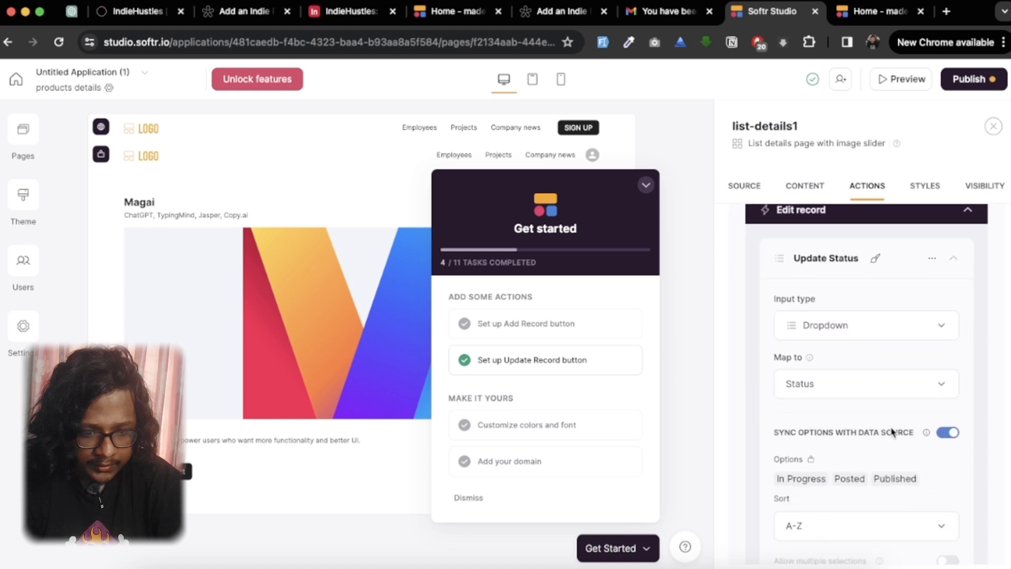
{"action": "scroll", "coordinate": [892, 380], "scroll_direction": "down", "scroll_amount": 1}
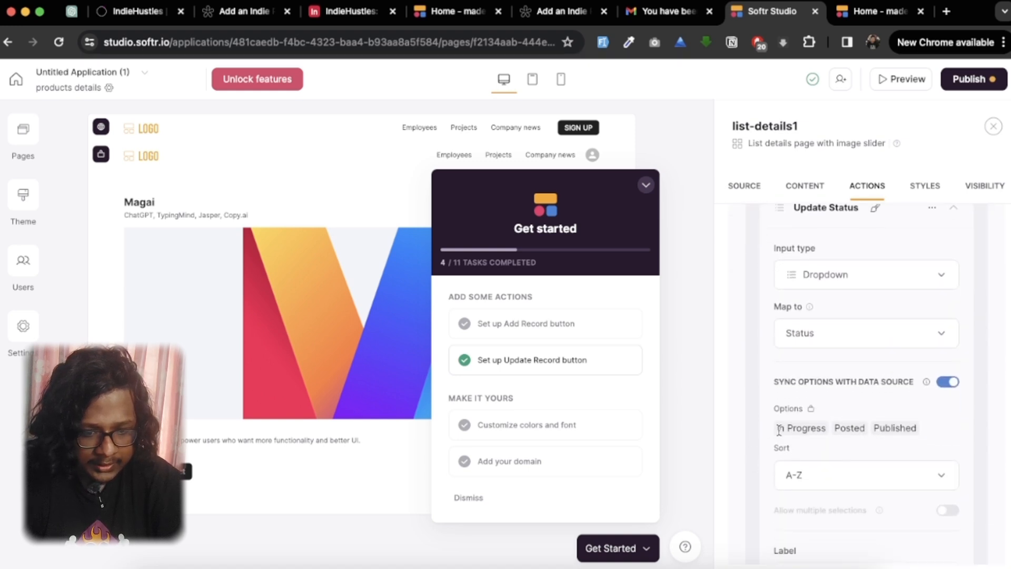
{"action": "left_click_drag", "start_coordinate": [787, 428], "coordinate": [824, 430]}
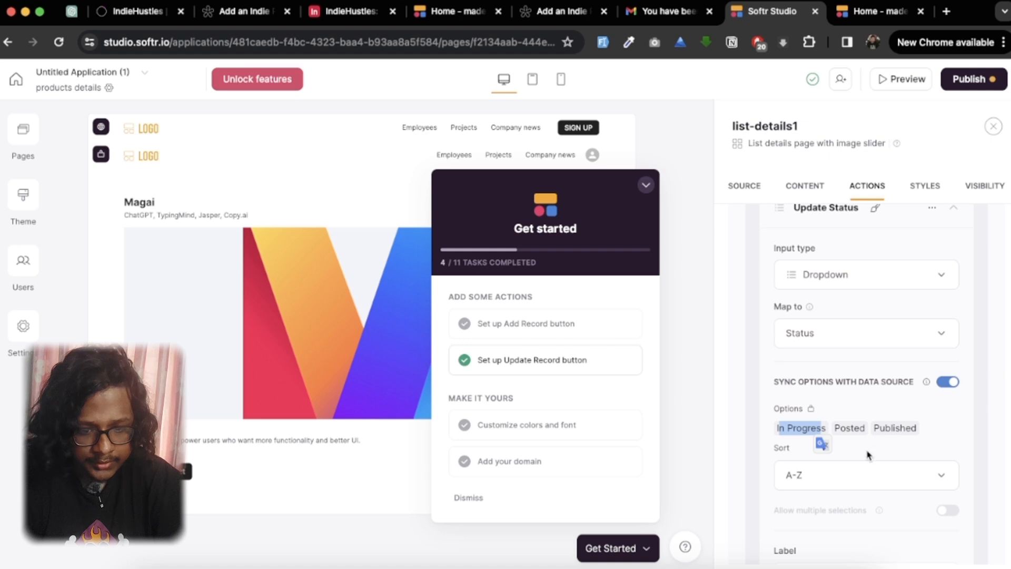
{"action": "scroll", "coordinate": [860, 470], "scroll_direction": "down", "scroll_amount": 5}
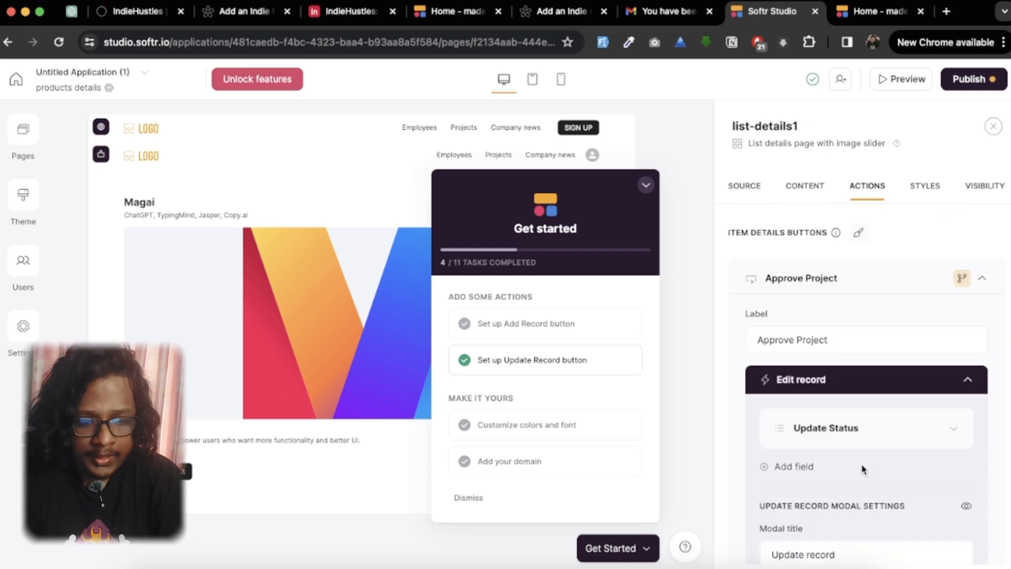
{"action": "scroll", "coordinate": [863, 468], "scroll_direction": "down", "scroll_amount": 4}
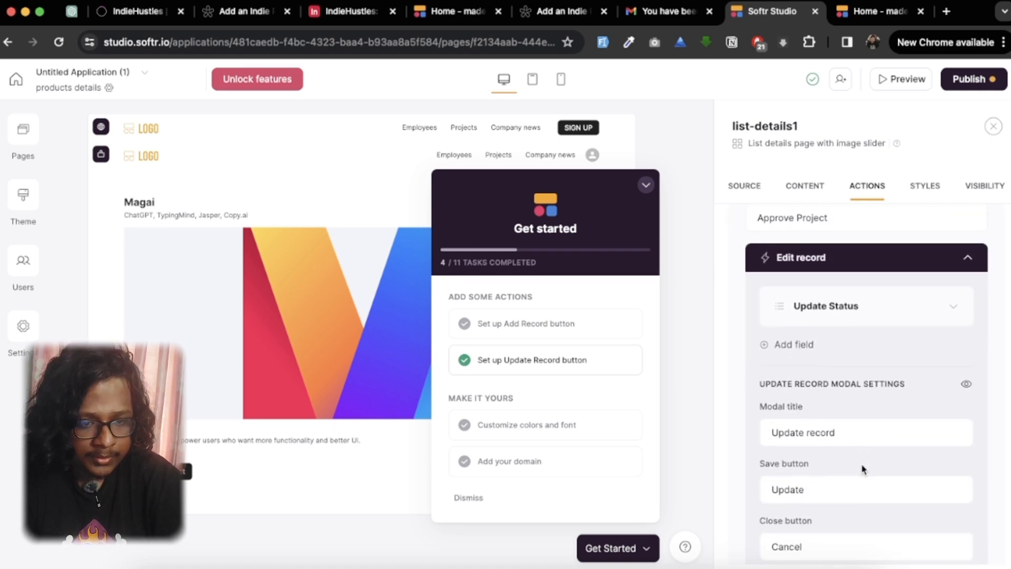
Step: Publish the app updates and reload the published site's Home page
{"action": "left_click", "coordinate": [976, 81]}
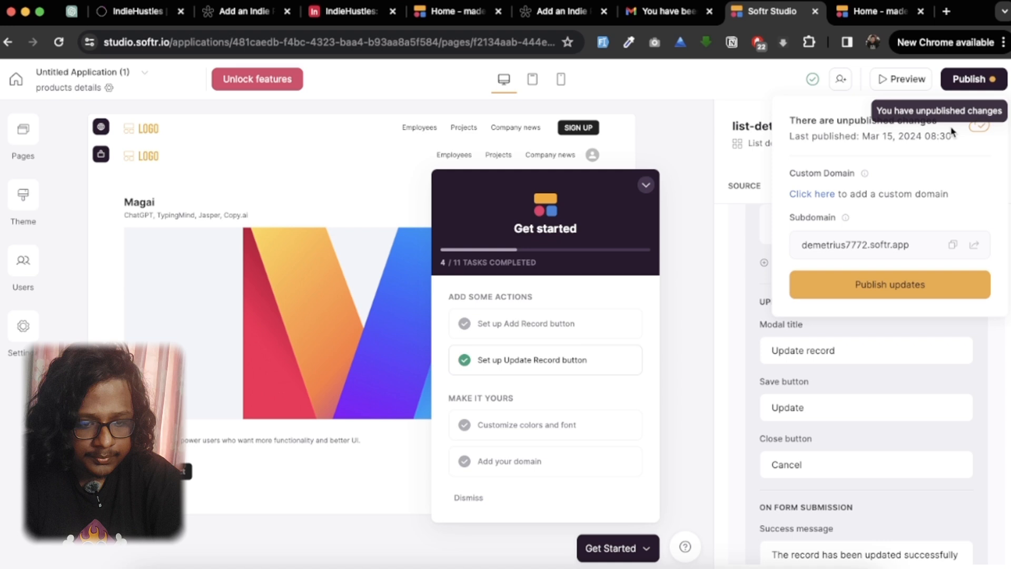
{"action": "left_click", "coordinate": [914, 295]}
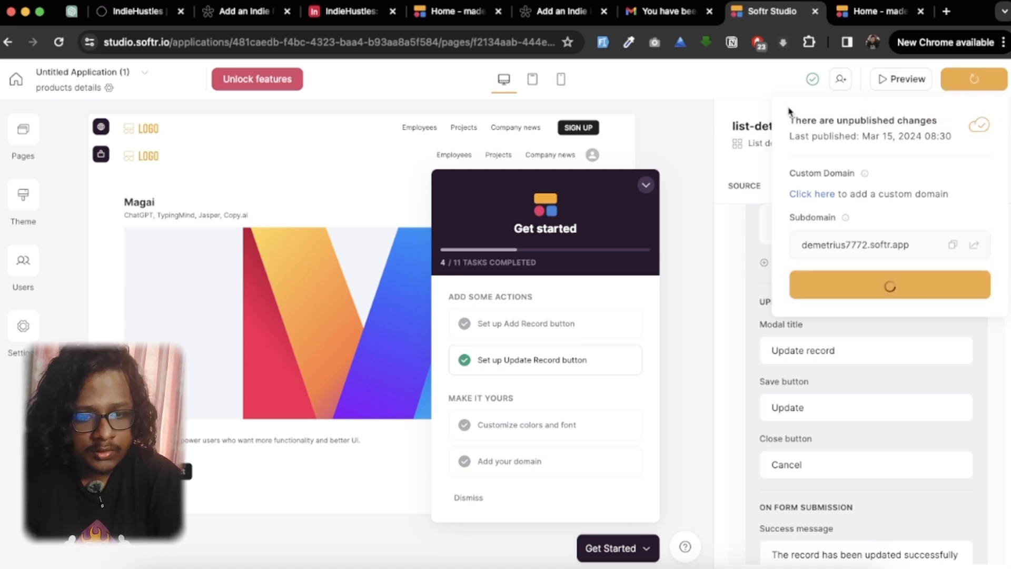
{"action": "left_click", "coordinate": [855, 17]}
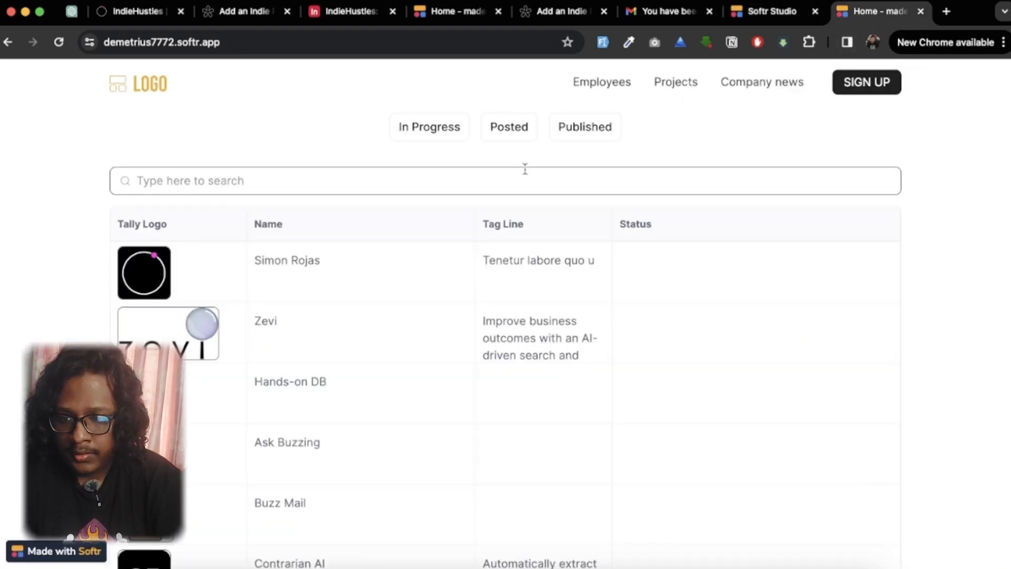
{"action": "left_click", "coordinate": [64, 36]}
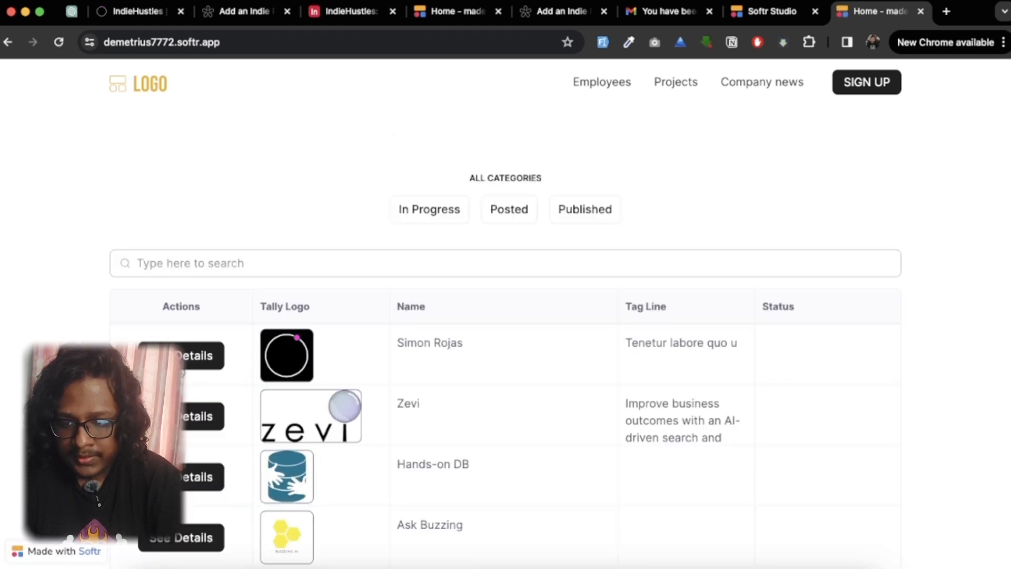
Step: Open the Buzz Mail details page on the published site and check it for the Approve Project button
{"action": "scroll", "coordinate": [183, 373], "scroll_direction": "down", "scroll_amount": 3}
{"action": "scroll", "coordinate": [215, 413], "scroll_direction": "down", "scroll_amount": 6}
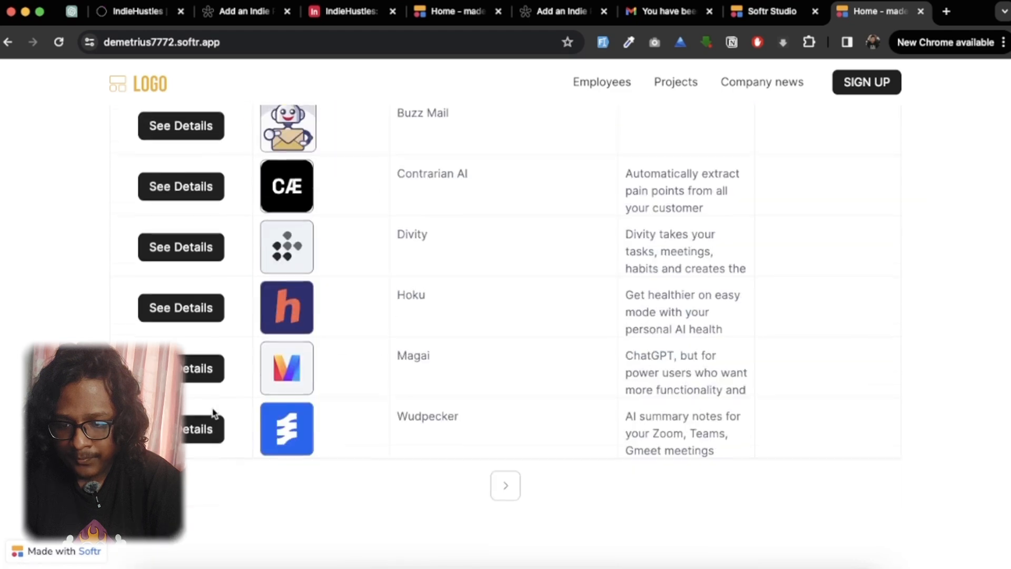
{"action": "scroll", "coordinate": [215, 413], "scroll_direction": "up", "scroll_amount": 8}
{"action": "scroll", "coordinate": [199, 342], "scroll_direction": "down", "scroll_amount": 5}
{"action": "left_click", "coordinate": [198, 327]}
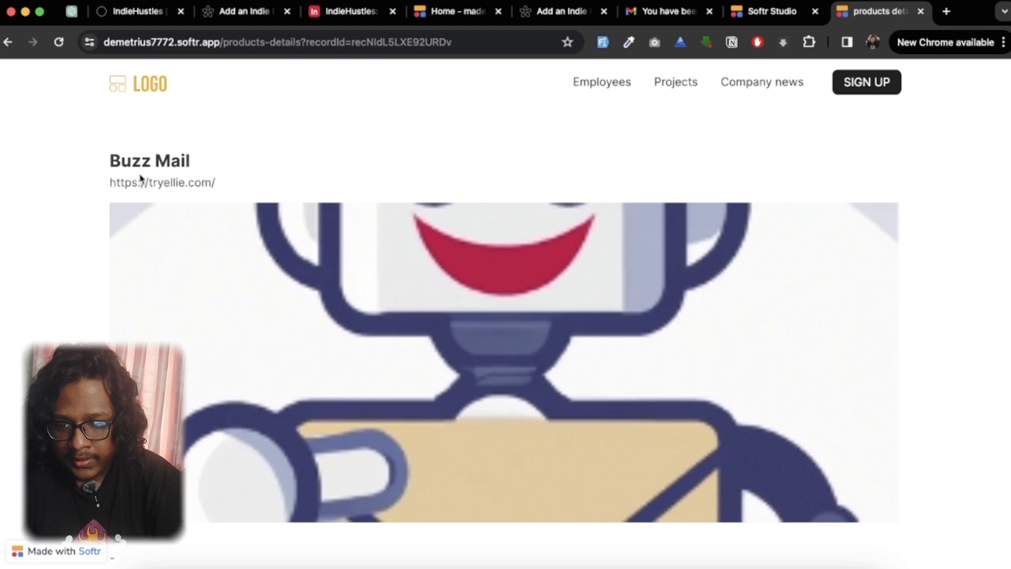
{"action": "left_click_drag", "start_coordinate": [113, 158], "coordinate": [257, 158]}
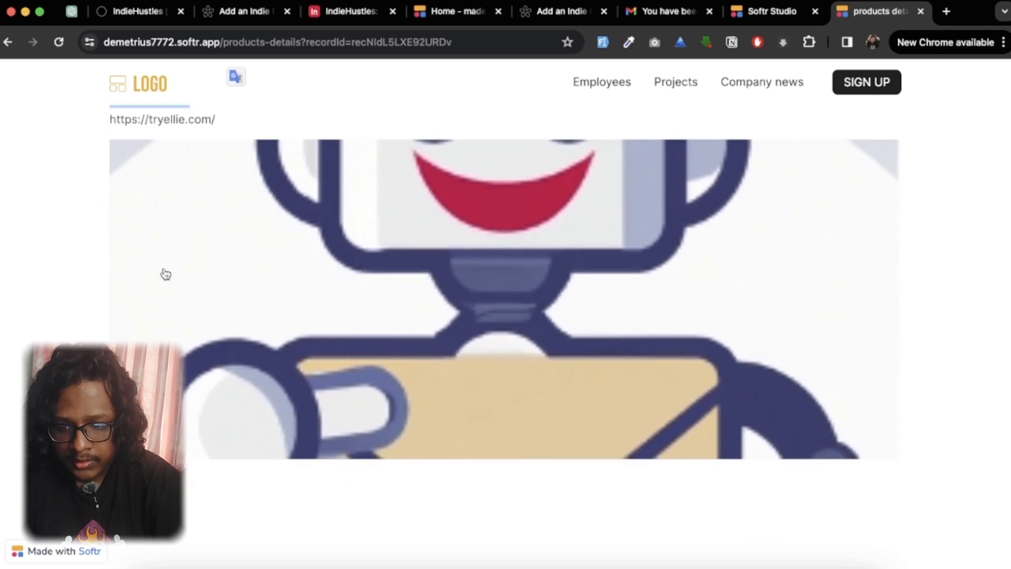
{"action": "scroll", "coordinate": [165, 274], "scroll_direction": "down", "scroll_amount": 3}
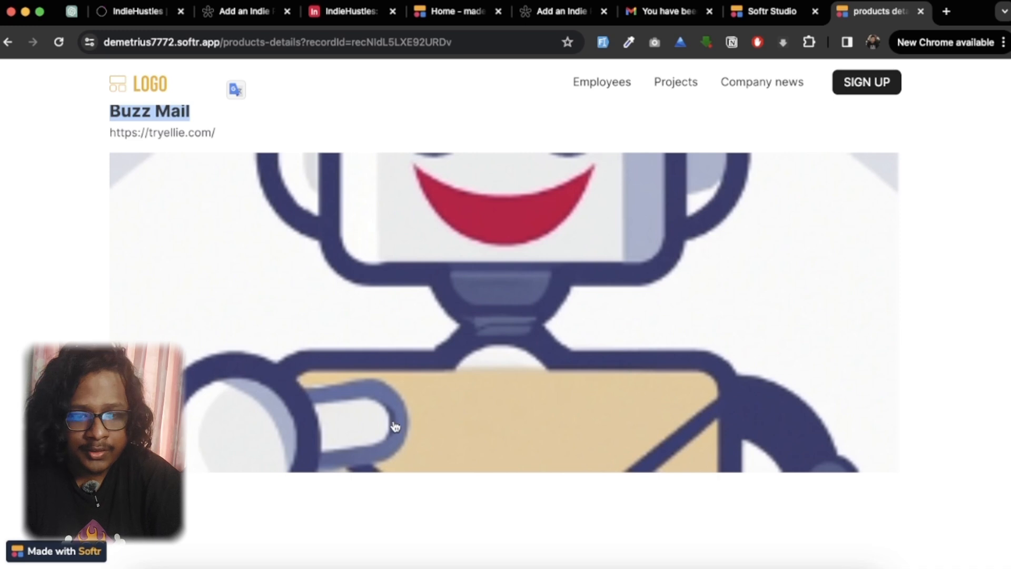
Step: Return to Softr Studio and check the visibility settings of the Approve Project button
{"action": "left_click", "coordinate": [780, 16]}
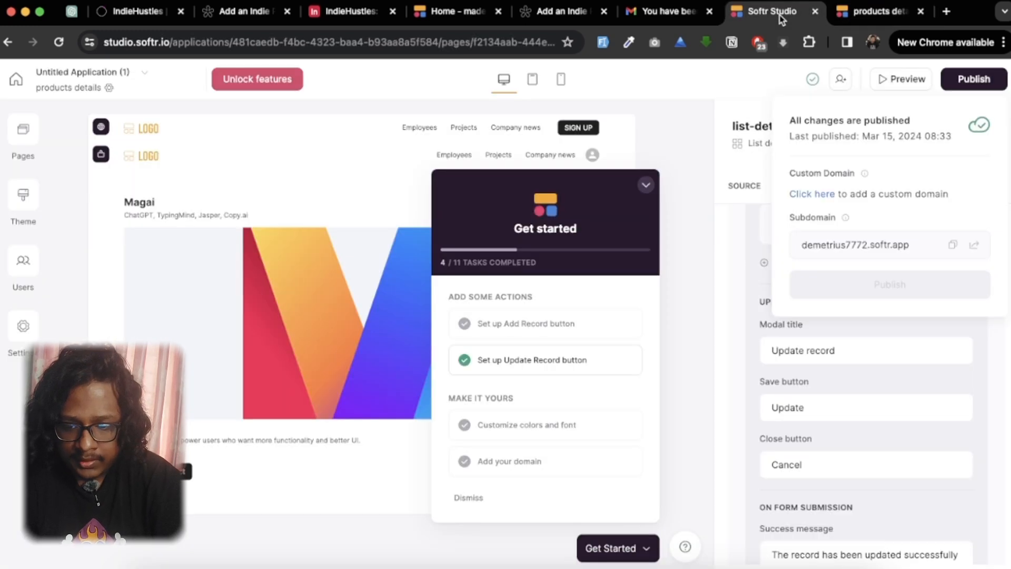
{"action": "left_click", "coordinate": [223, 463]}
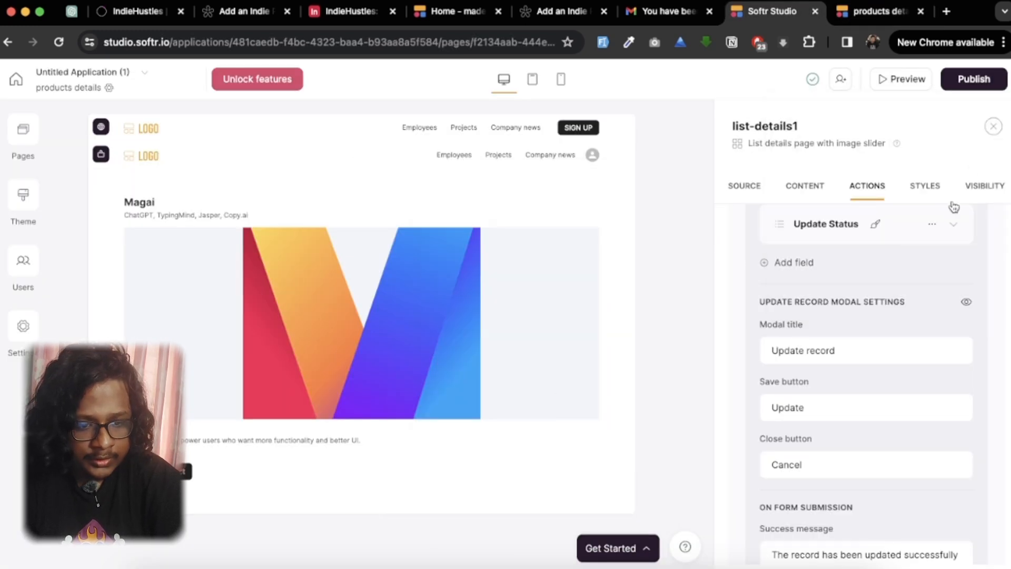
{"action": "left_click", "coordinate": [966, 184]}
{"action": "left_click", "coordinate": [868, 192]}
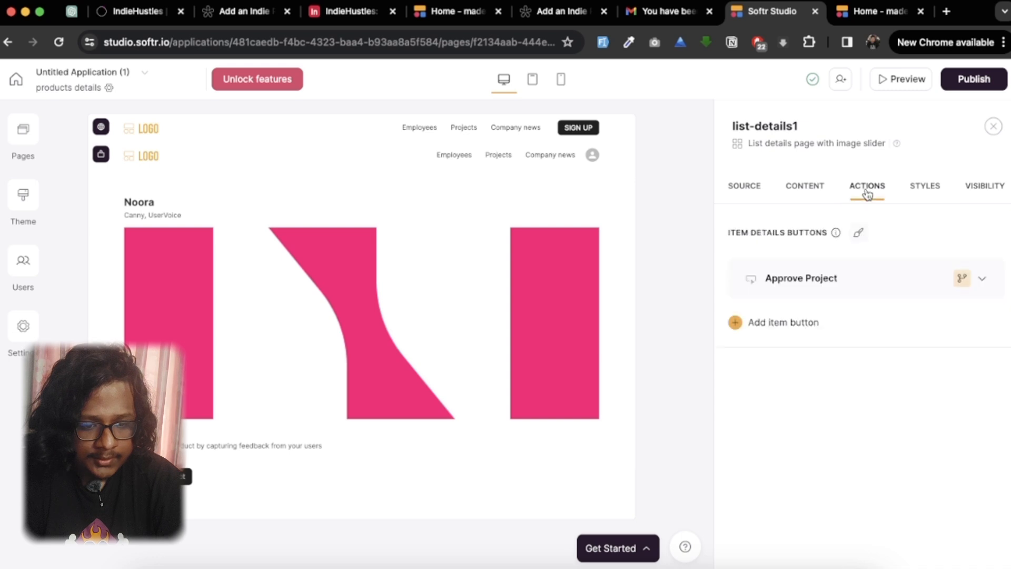
{"action": "left_click", "coordinate": [963, 283]}
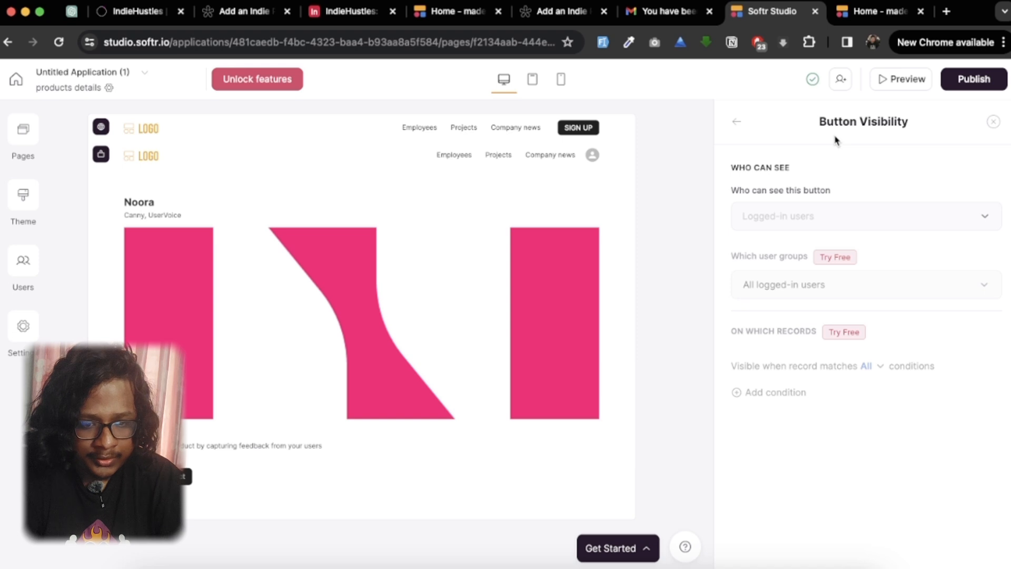
{"action": "left_click", "coordinate": [739, 125]}
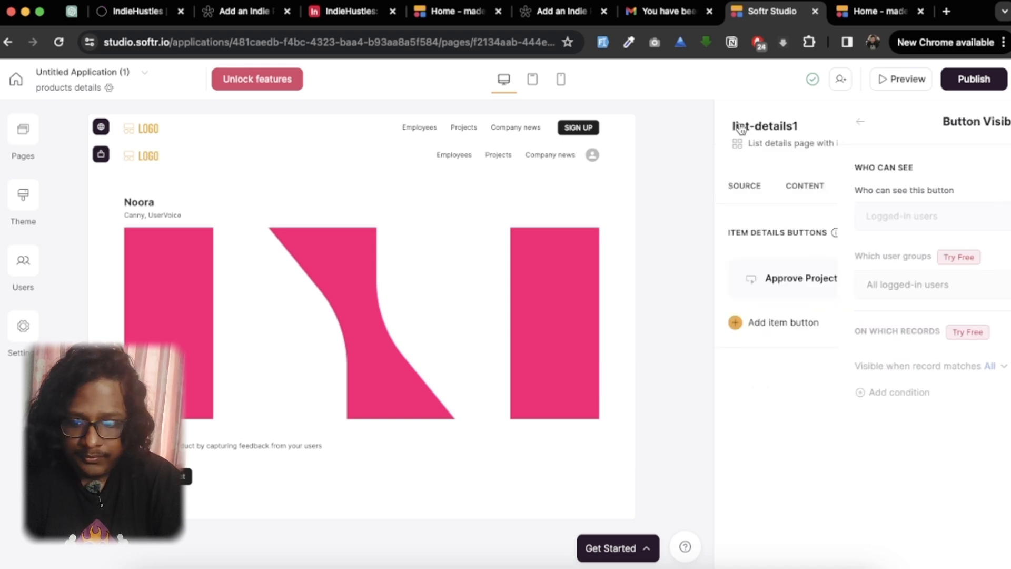
Step: Check the first product's details page on the published site for the Approve Project button, and return to Home
{"action": "left_click", "coordinate": [864, 16]}
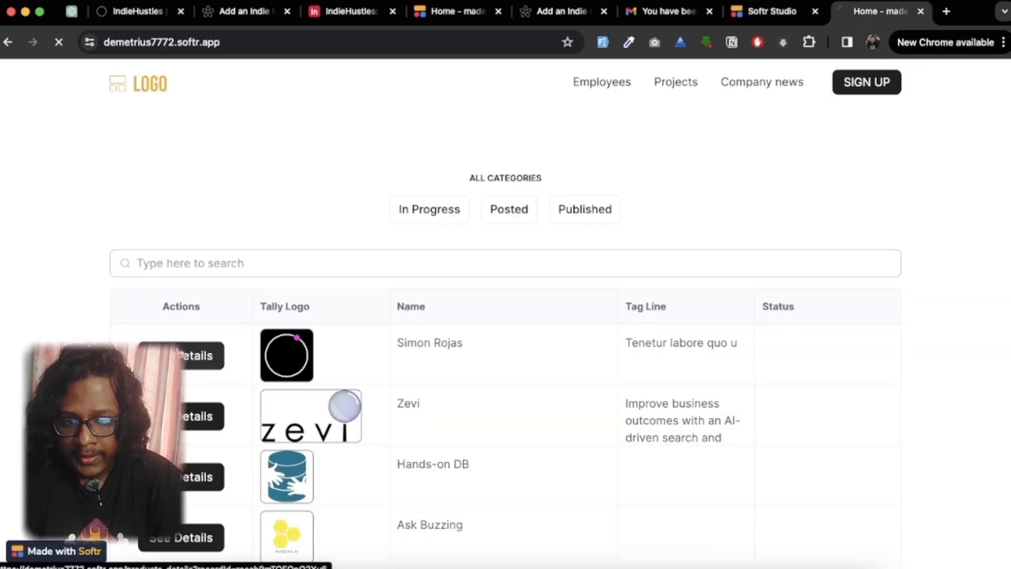
{"action": "left_click", "coordinate": [233, 410]}
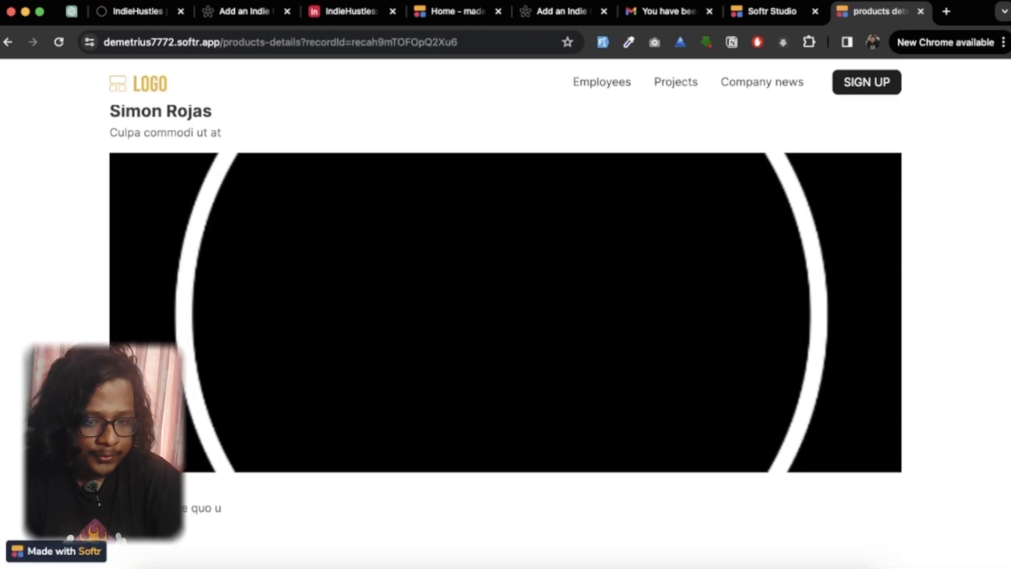
{"action": "scroll", "coordinate": [645, 255], "scroll_direction": "up", "scroll_amount": 2}
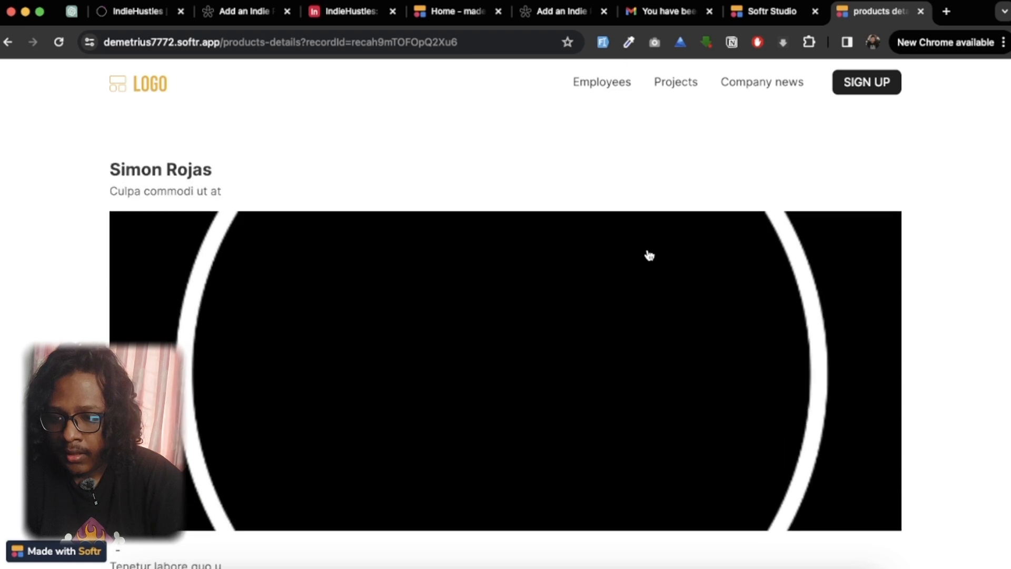
{"action": "left_click", "coordinate": [5, 43]}
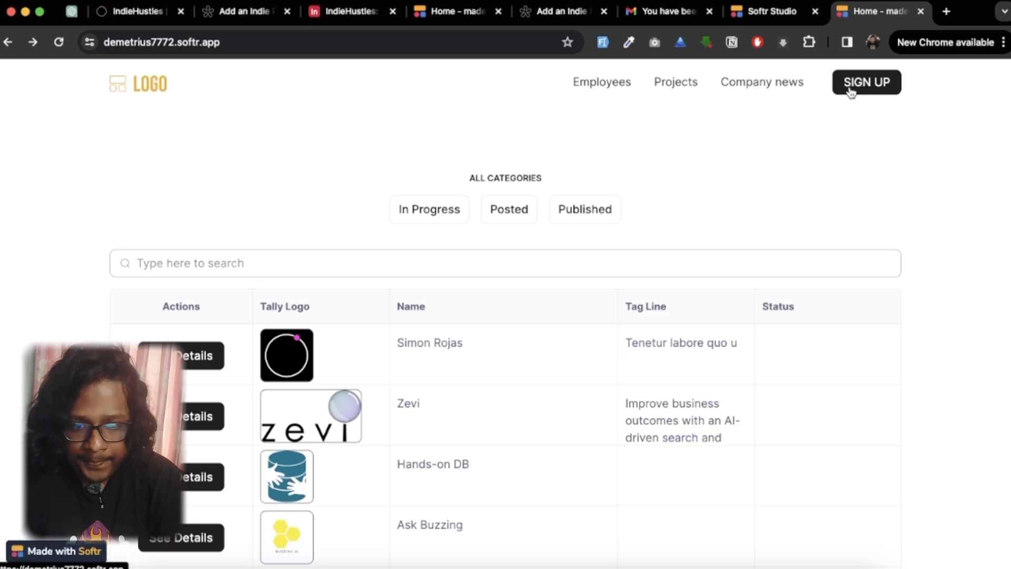
Step: Switch back to Softr Studio and open the link settings of the Home page's logged-out header
{"action": "left_click", "coordinate": [764, 10]}
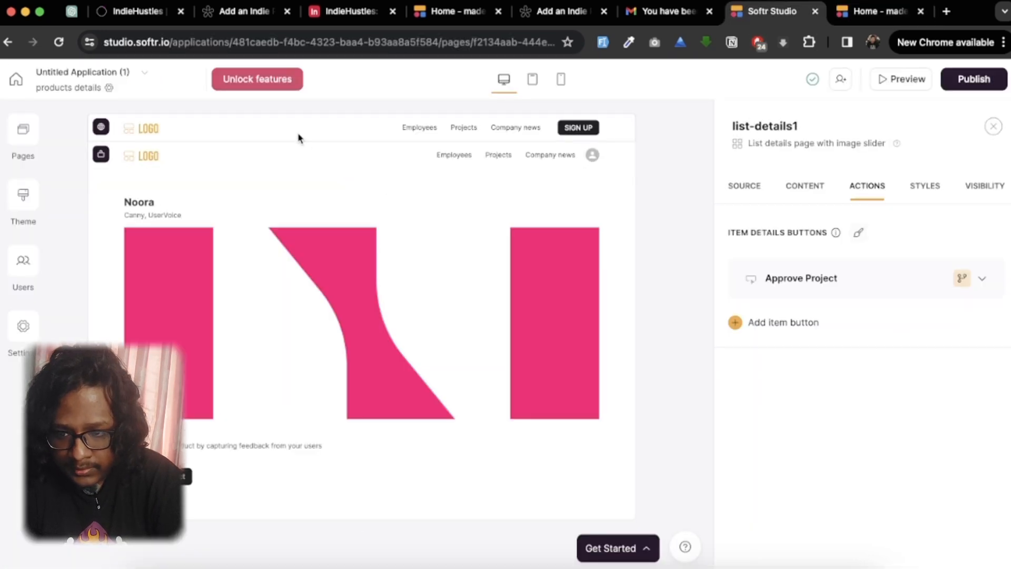
{"action": "left_click", "coordinate": [288, 138]}
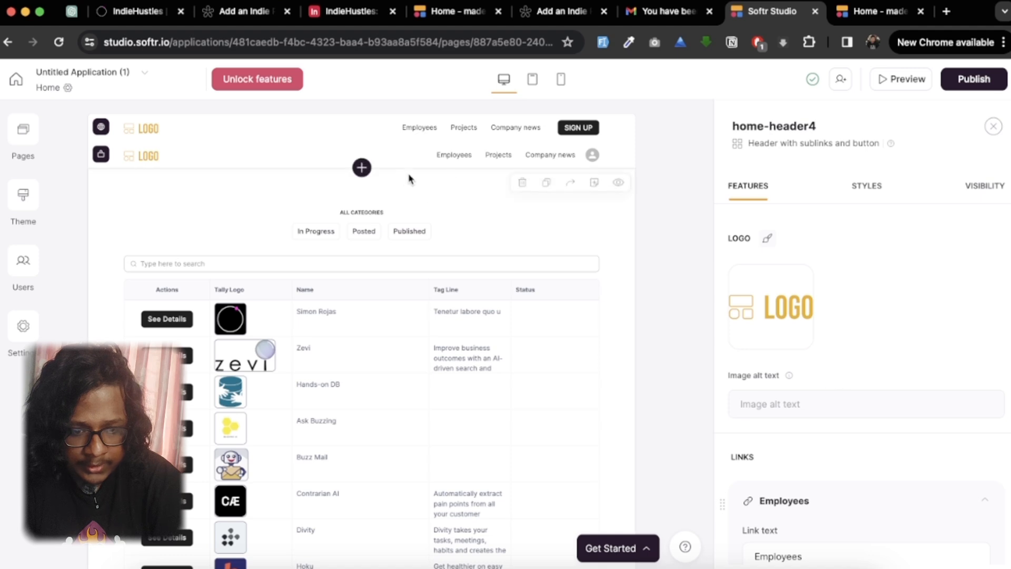
{"action": "mouse_move", "coordinate": [778, 326]}
{"action": "scroll", "coordinate": [785, 408], "scroll_direction": "down", "scroll_amount": 7}
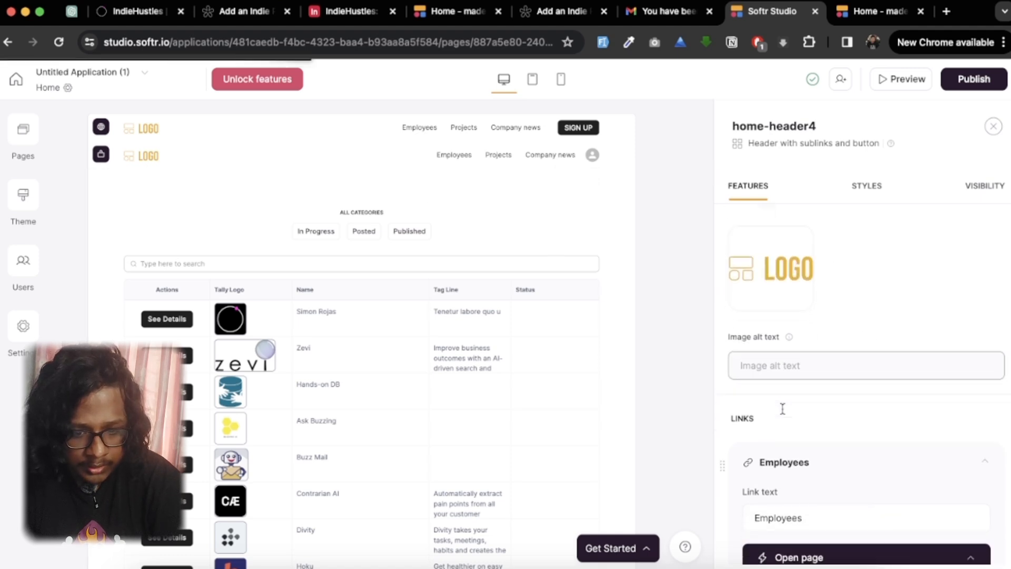
{"action": "scroll", "coordinate": [784, 414], "scroll_direction": "down", "scroll_amount": 1}
{"action": "scroll", "coordinate": [783, 414], "scroll_direction": "up", "scroll_amount": 3}
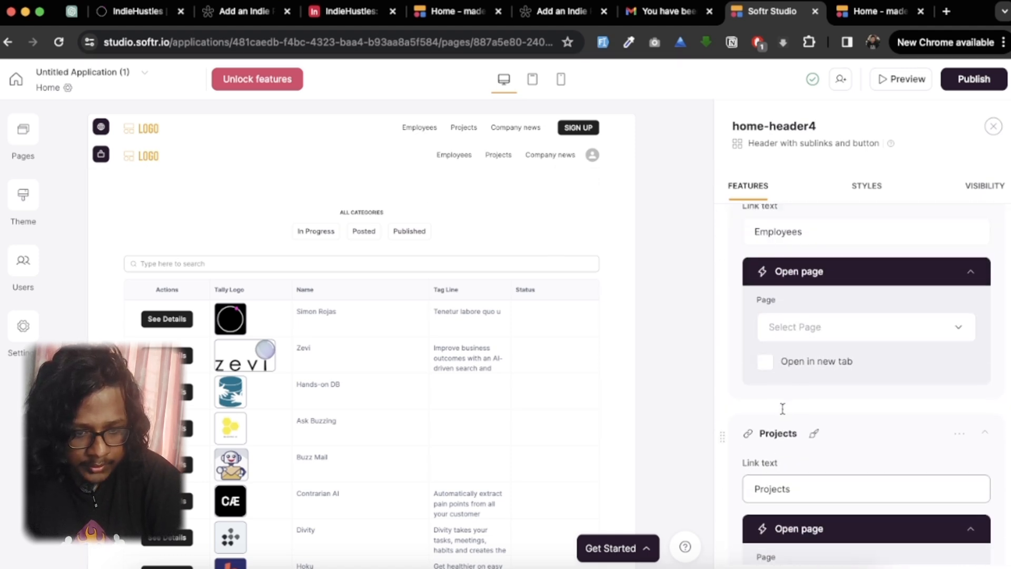
Step: Delete the Employees, Projects and Company news links from the logged-out header
{"action": "left_click", "coordinate": [967, 234]}
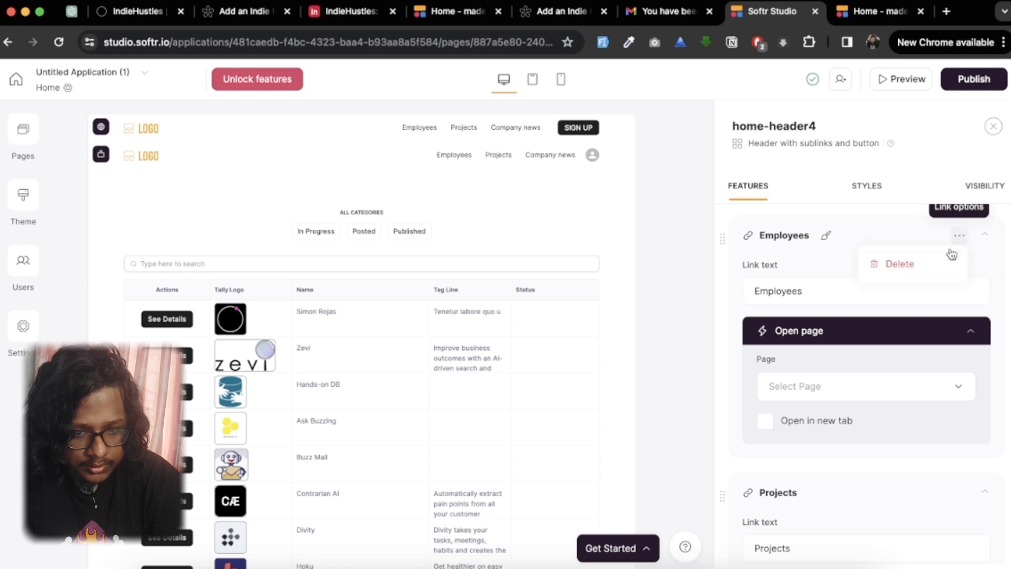
{"action": "left_click", "coordinate": [923, 262]}
{"action": "scroll", "coordinate": [952, 358], "scroll_direction": "down", "scroll_amount": 3}
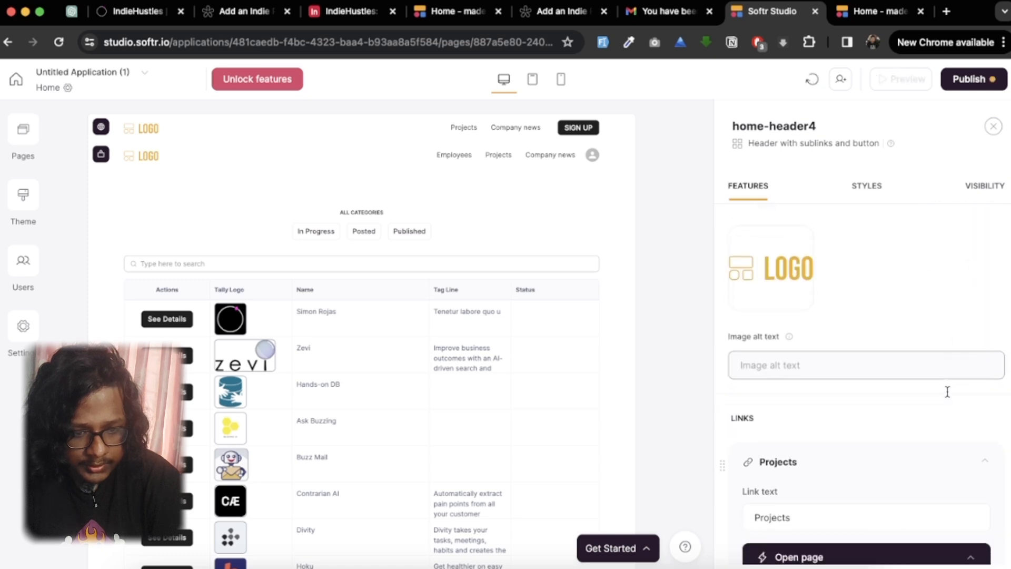
{"action": "left_click", "coordinate": [960, 346]}
{"action": "left_click", "coordinate": [910, 385]}
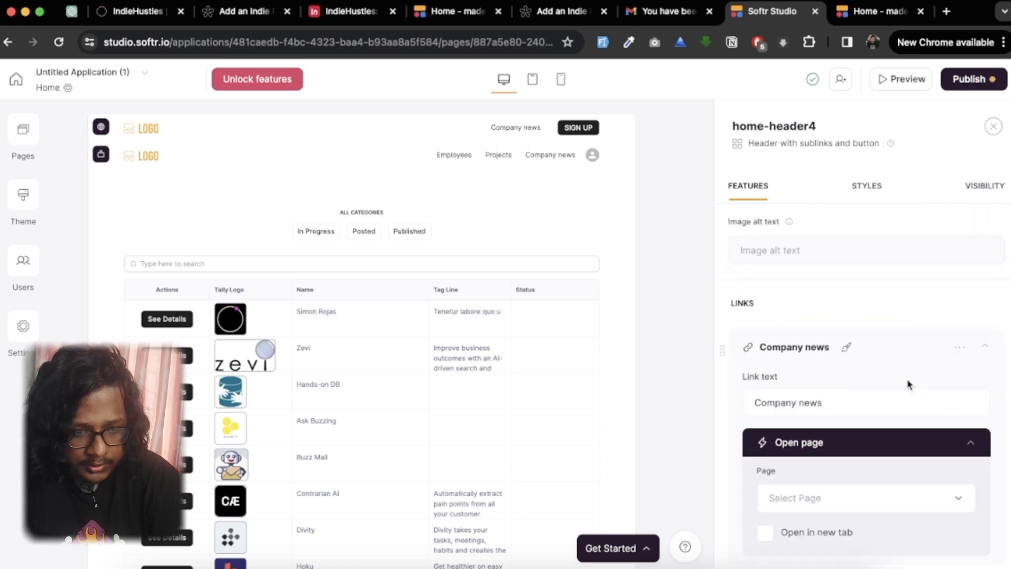
{"action": "scroll", "coordinate": [943, 326], "scroll_direction": "down", "scroll_amount": 3}
{"action": "left_click", "coordinate": [960, 252]}
{"action": "left_click", "coordinate": [927, 283]}
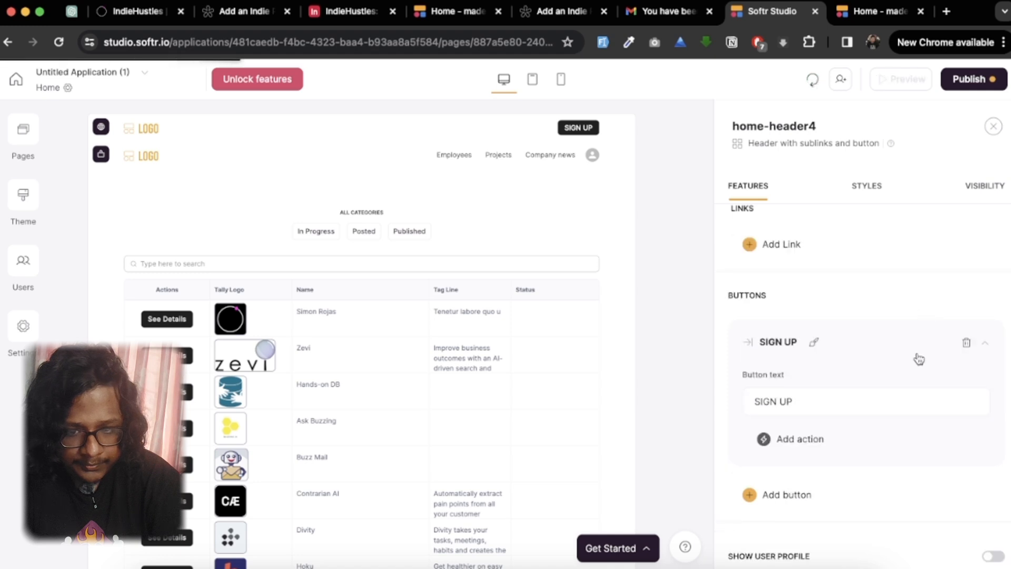
Step: Change the text of the header's SIGN UP button to Login
{"action": "scroll", "coordinate": [917, 357], "scroll_direction": "up", "scroll_amount": 1}
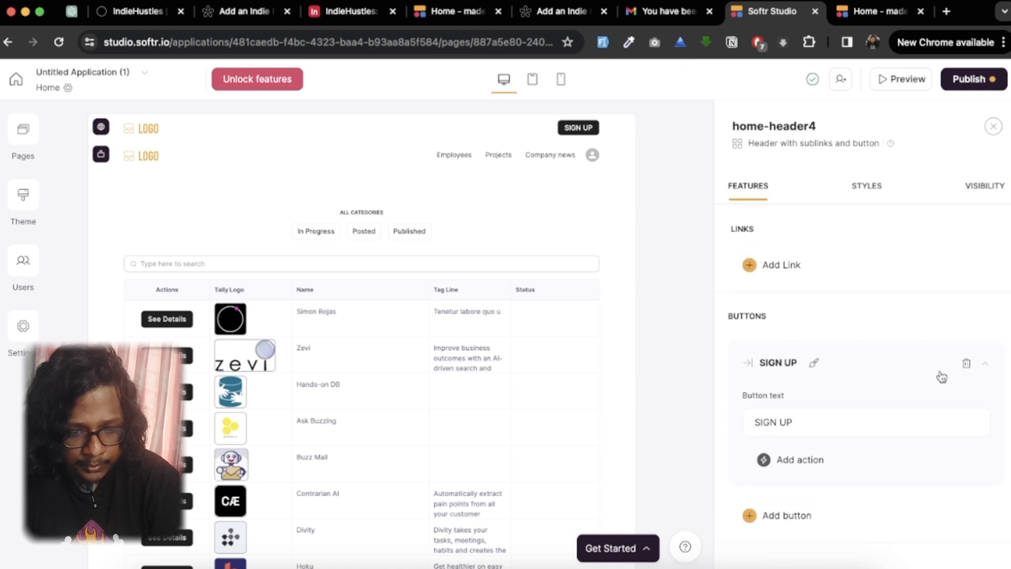
{"action": "scroll", "coordinate": [831, 410], "scroll_direction": "down", "scroll_amount": 1}
{"action": "left_click", "coordinate": [810, 380]}
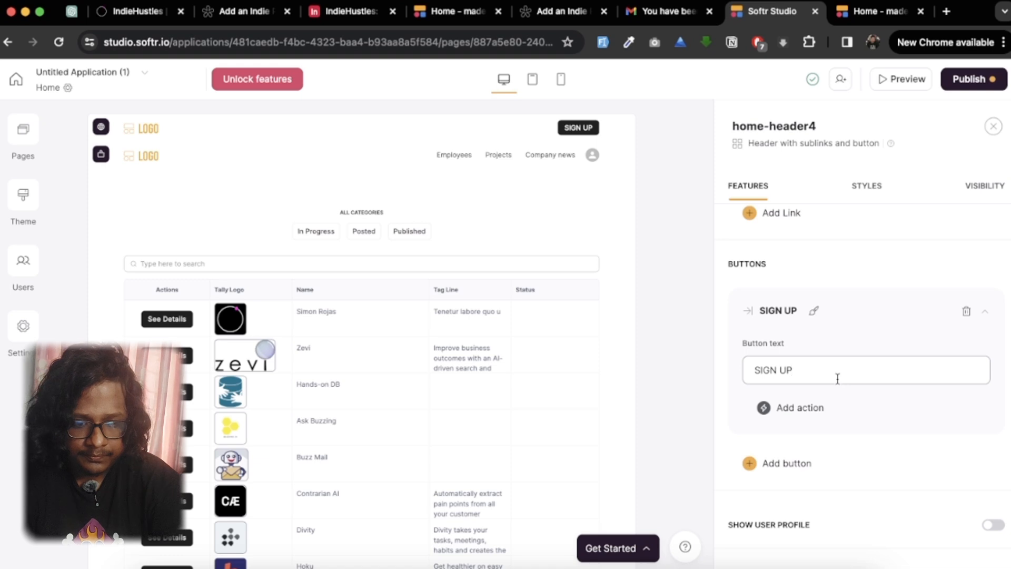
{"action": "key", "text": "super+a"}
{"action": "type", "text": "Login"}
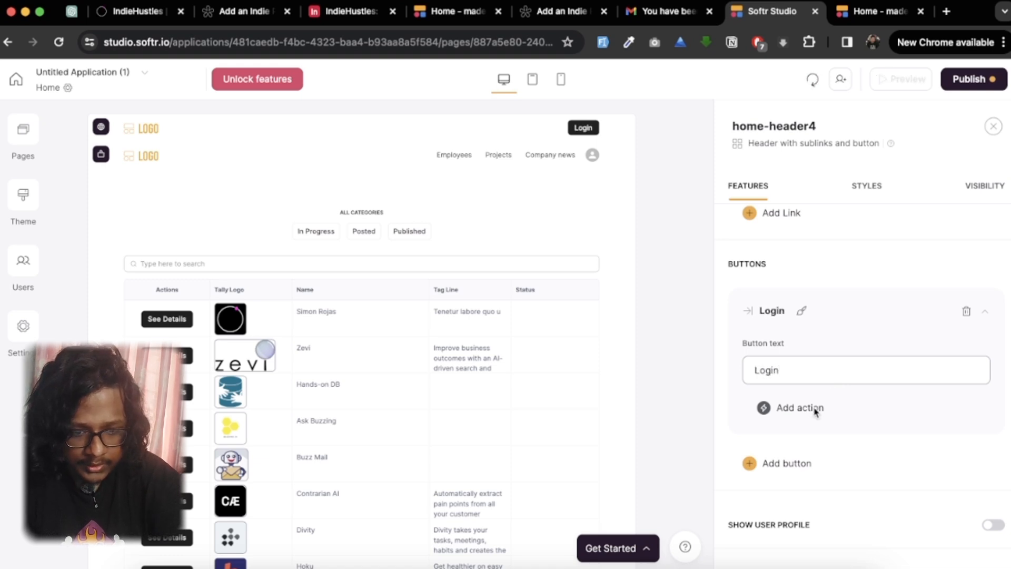
Step: Add an Open page action to the Login button in the Home page's logged-out header
{"action": "left_click", "coordinate": [801, 407]}
{"action": "scroll", "coordinate": [816, 406], "scroll_direction": "down", "scroll_amount": 1}
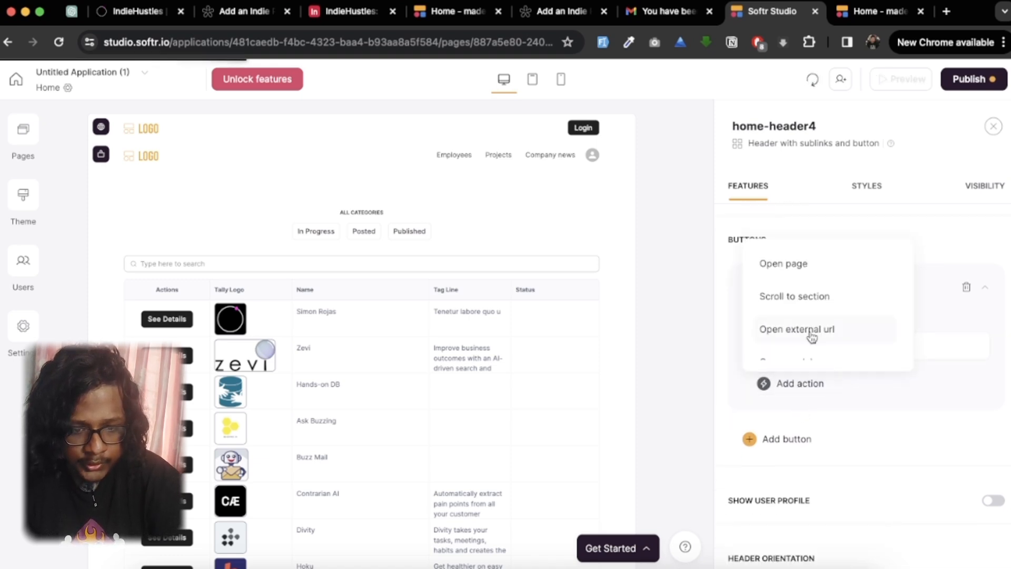
{"action": "scroll", "coordinate": [812, 337], "scroll_direction": "down", "scroll_amount": 1}
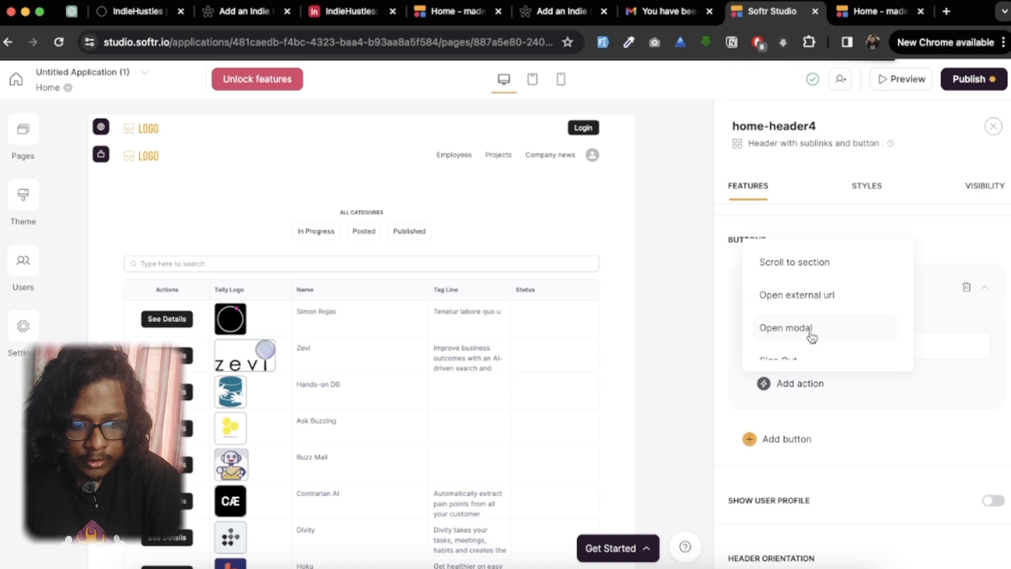
{"action": "scroll", "coordinate": [811, 337], "scroll_direction": "down", "scroll_amount": 1}
{"action": "scroll", "coordinate": [811, 337], "scroll_direction": "up", "scroll_amount": 2}
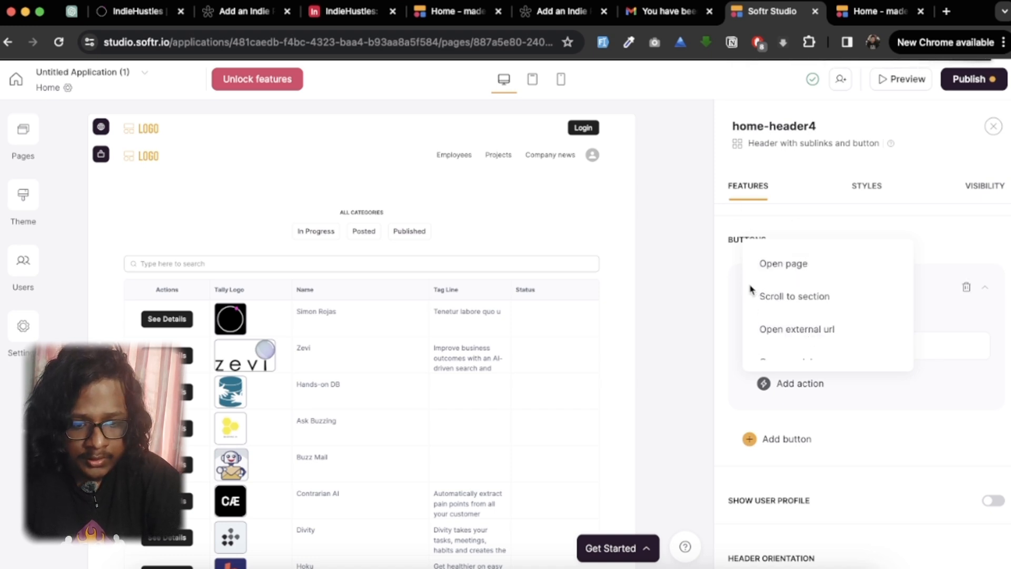
{"action": "left_click", "coordinate": [785, 267]}
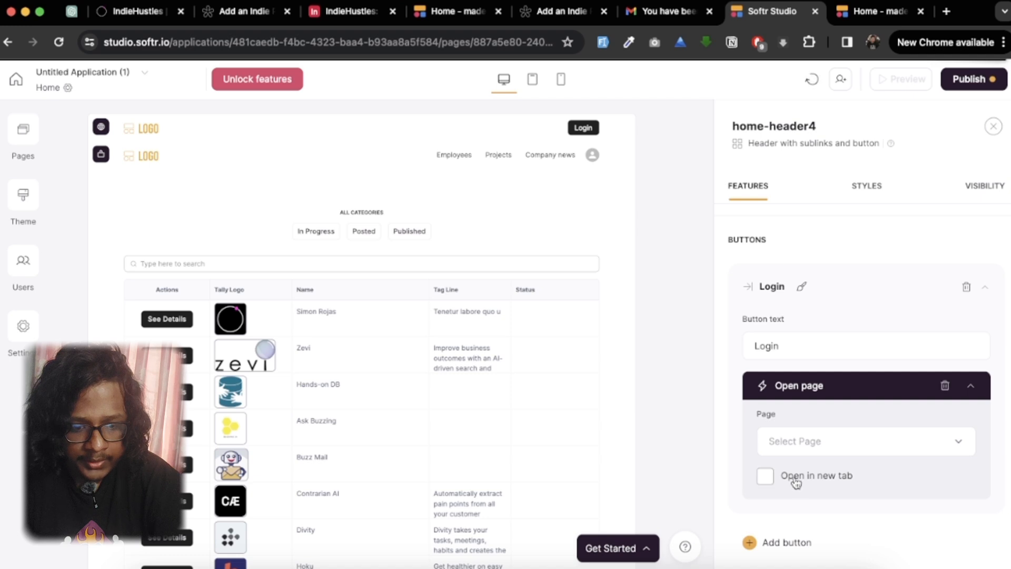
{"action": "scroll", "coordinate": [797, 448], "scroll_direction": "down", "scroll_amount": 2}
{"action": "left_click", "coordinate": [819, 375]}
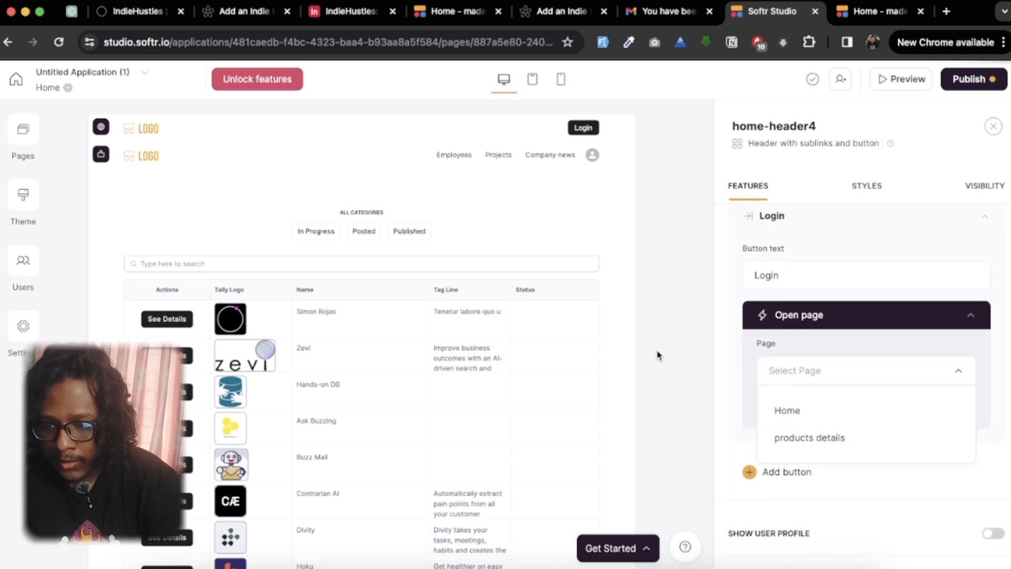
{"action": "left_click", "coordinate": [725, 428]}
Step: Create a new page named Login with the URL /login
{"action": "left_click", "coordinate": [23, 129]}
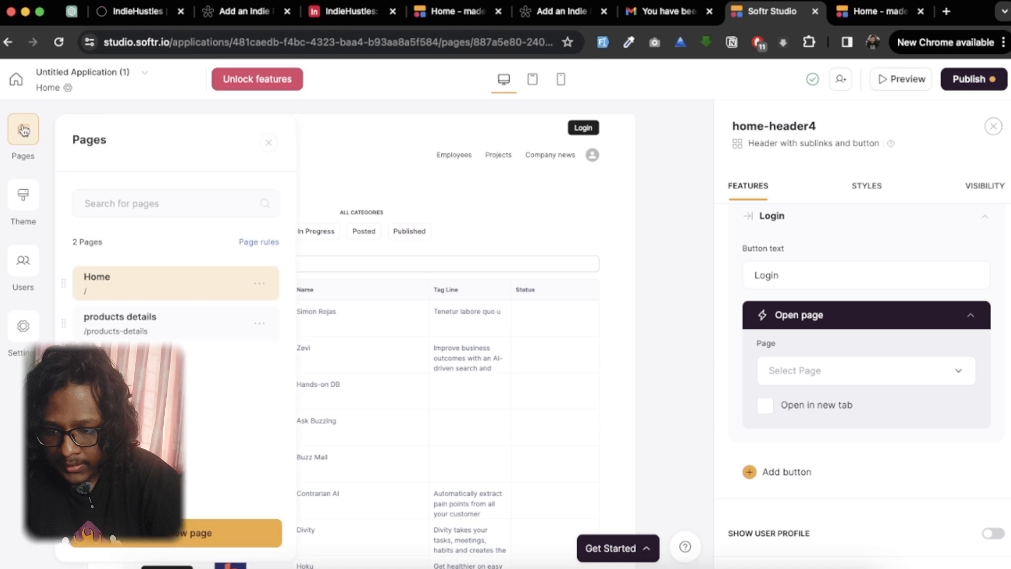
{"action": "left_click", "coordinate": [202, 522]}
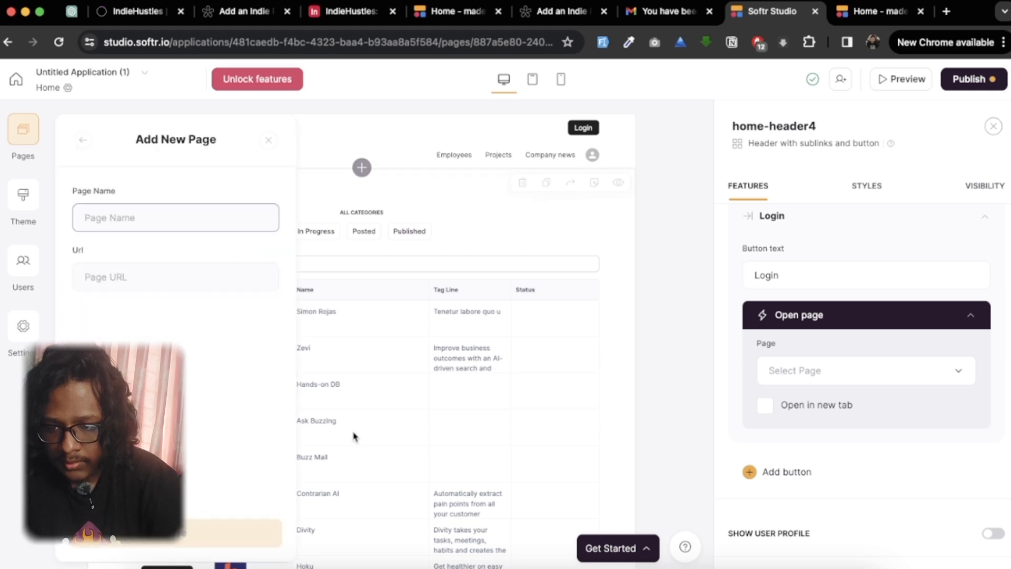
{"action": "type", "text": "Login"}
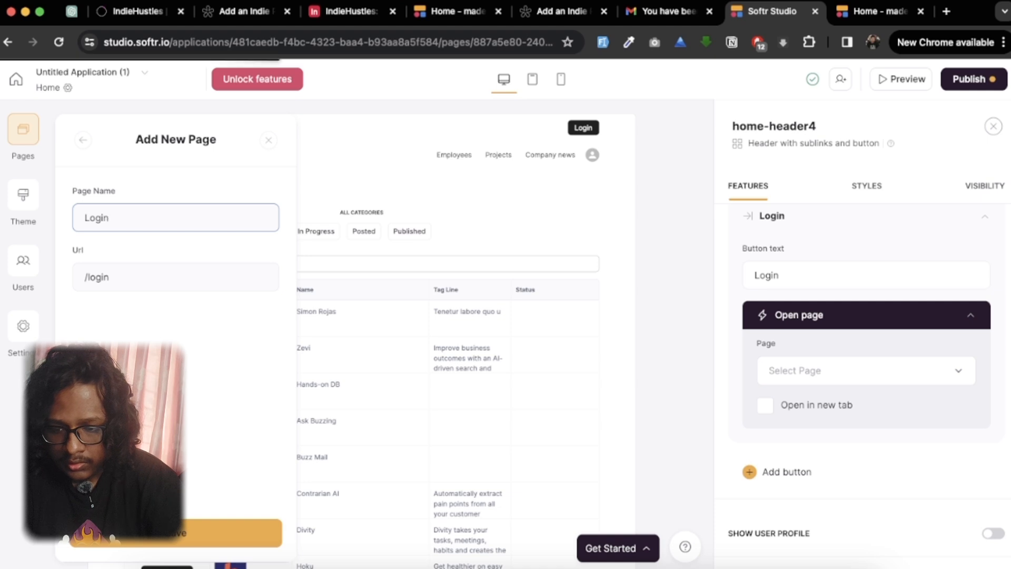
{"action": "left_click", "coordinate": [176, 533]}
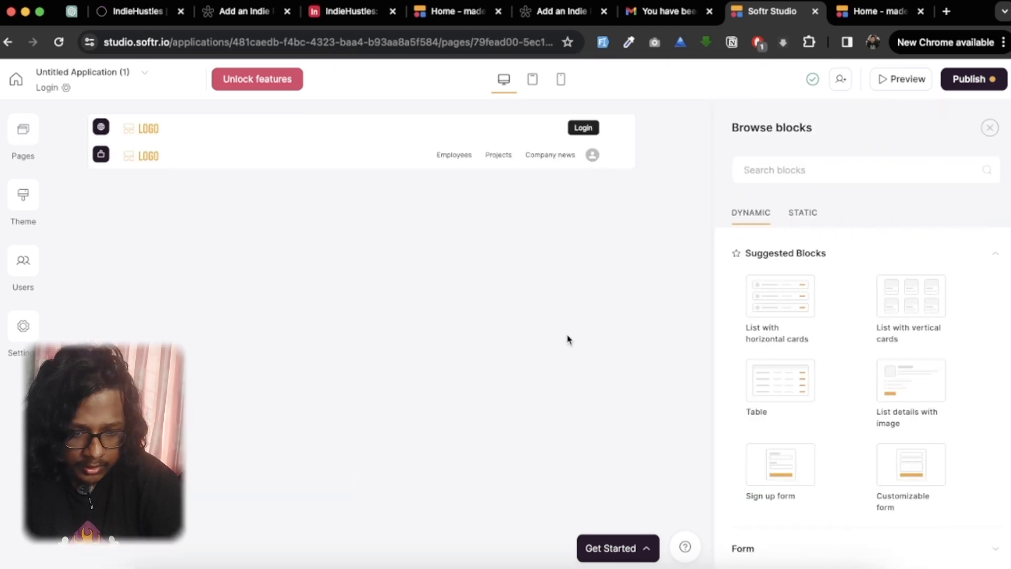
Step: Search the blocks for "login" and add the Sign in form block to the Login page
{"action": "scroll", "coordinate": [828, 359], "scroll_direction": "down", "scroll_amount": 5}
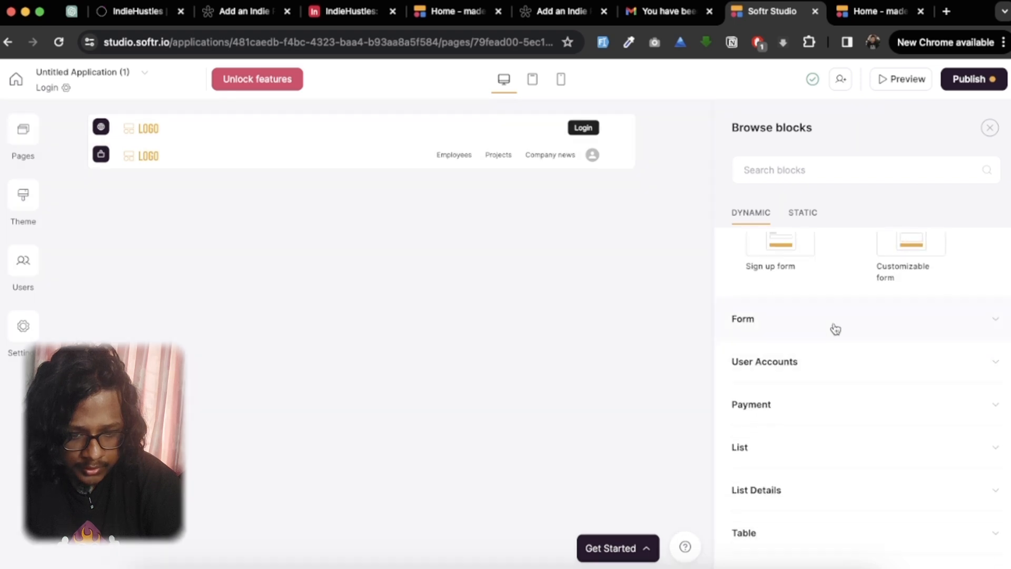
{"action": "left_click", "coordinate": [834, 330]}
{"action": "mouse_move", "coordinate": [824, 422]}
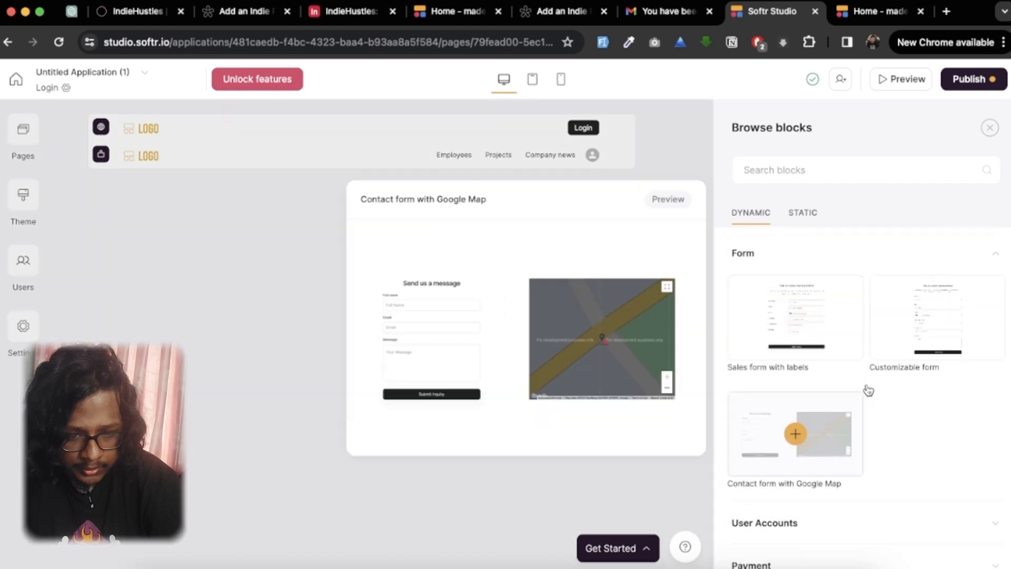
{"action": "scroll", "coordinate": [905, 419], "scroll_direction": "down", "scroll_amount": 1}
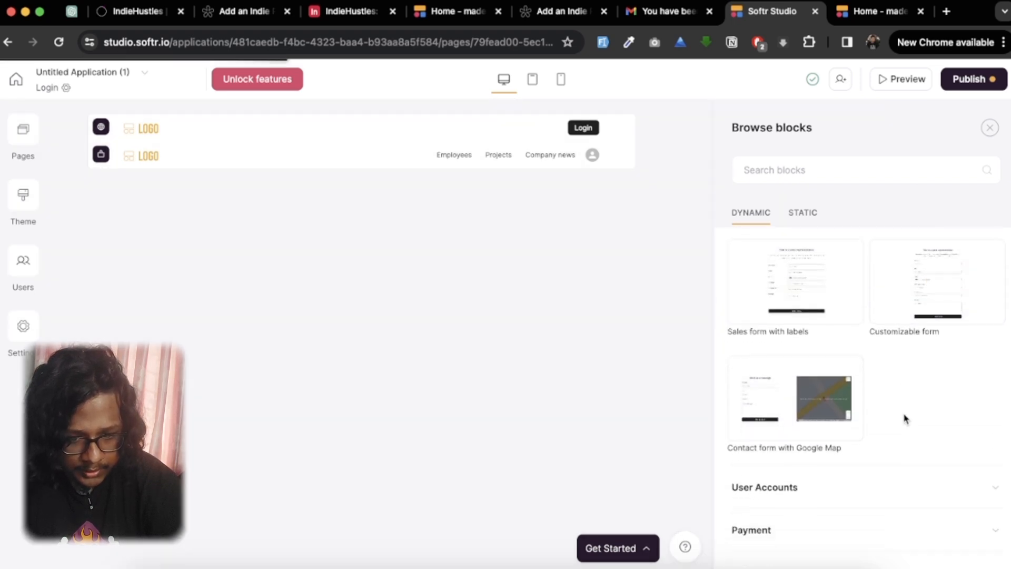
{"action": "scroll", "coordinate": [902, 456], "scroll_direction": "down", "scroll_amount": 10}
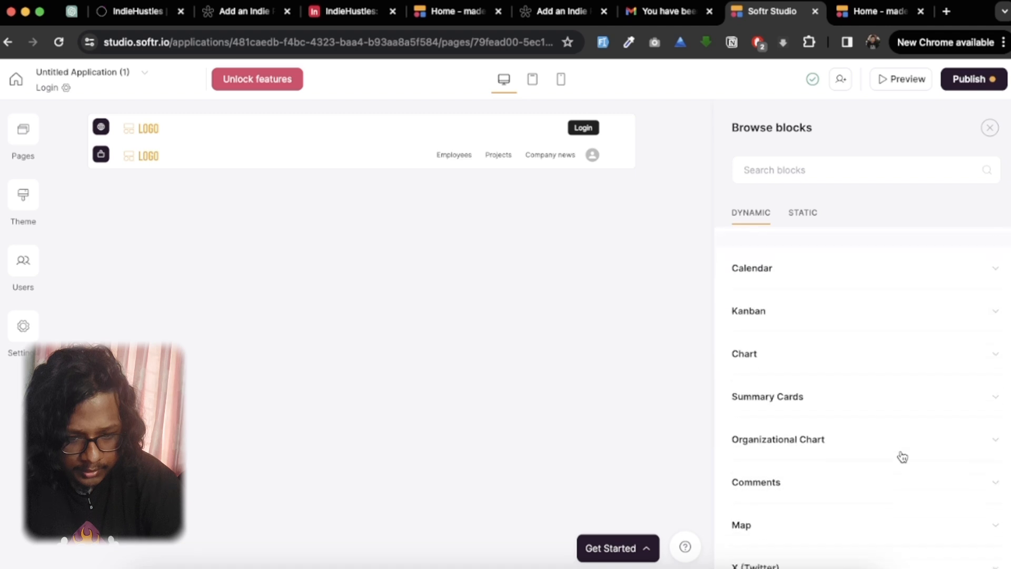
{"action": "scroll", "coordinate": [901, 455], "scroll_direction": "up", "scroll_amount": 15}
{"action": "mouse_move", "coordinate": [775, 334]}
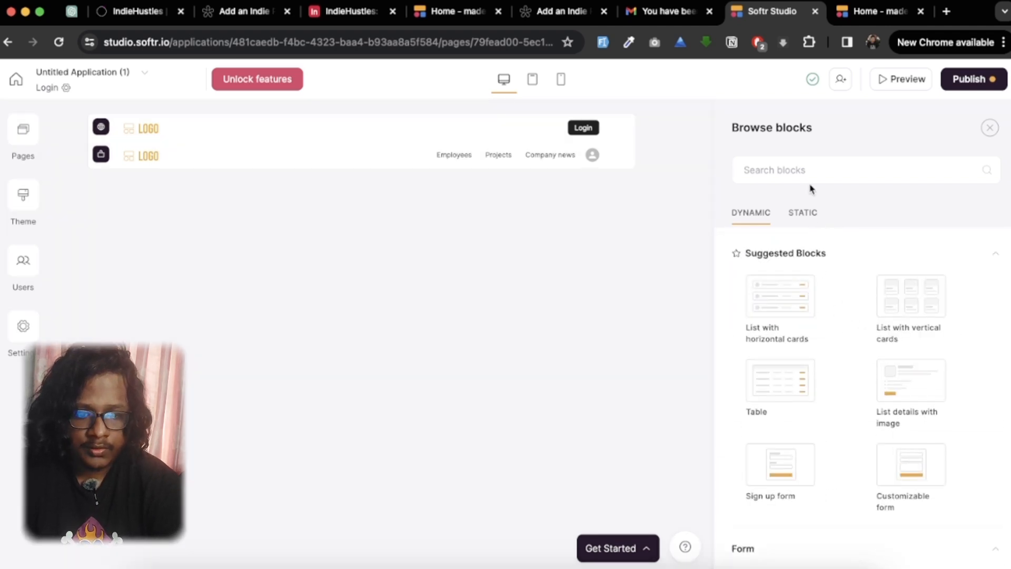
{"action": "type", "text": "login"}
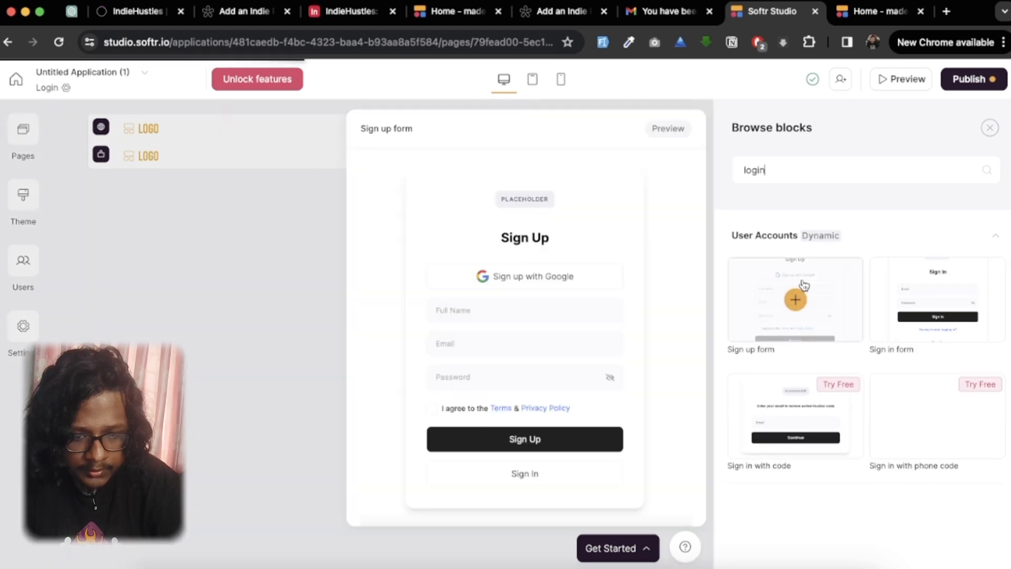
{"action": "left_click", "coordinate": [943, 305]}
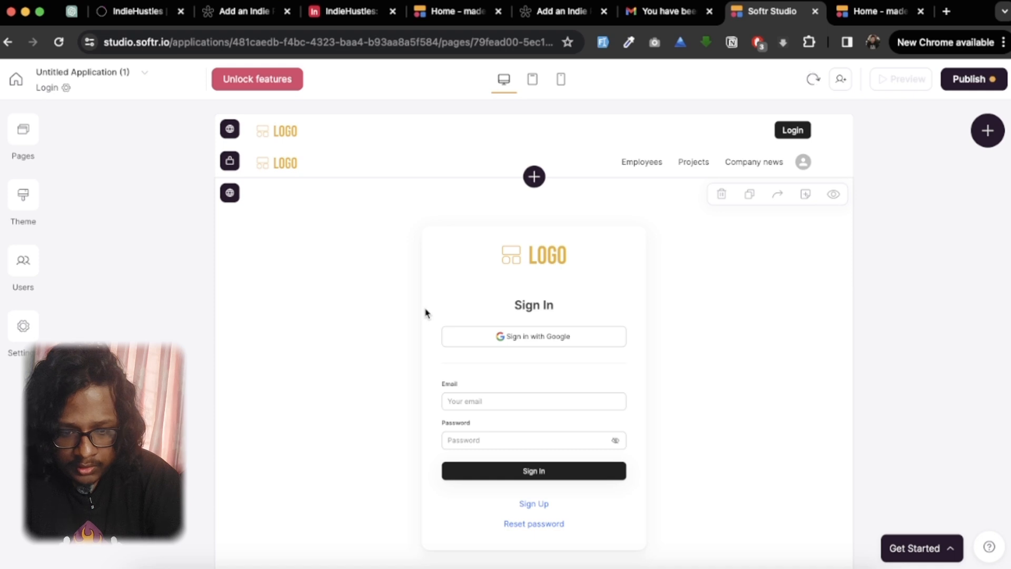
Step: Review the sign-in form's settings and turn off the Sign in with Google option
{"action": "scroll", "coordinate": [781, 361], "scroll_direction": "down", "scroll_amount": 3}
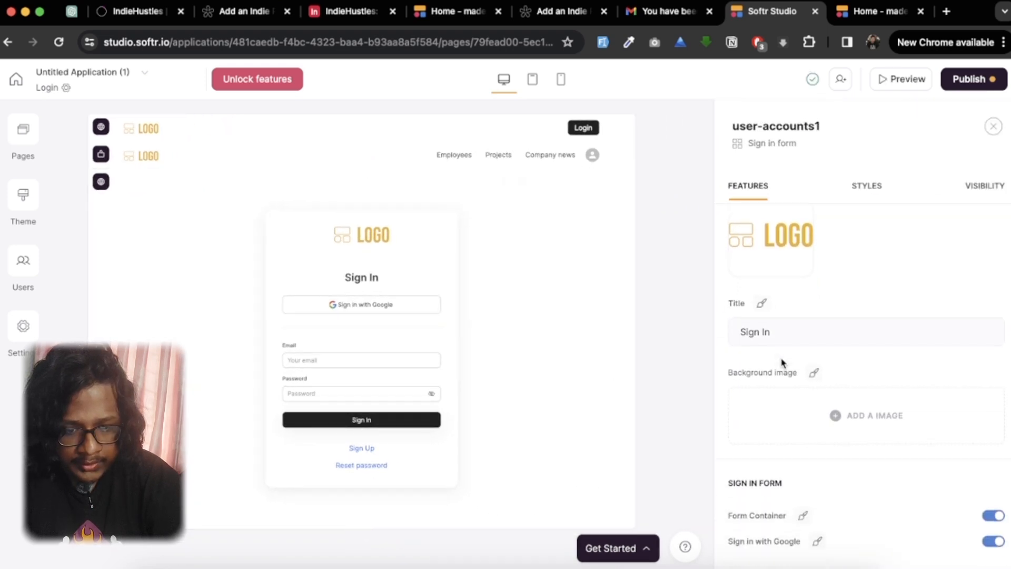
{"action": "mouse_move", "coordinate": [774, 230]}
{"action": "scroll", "coordinate": [764, 365], "scroll_direction": "down", "scroll_amount": 3}
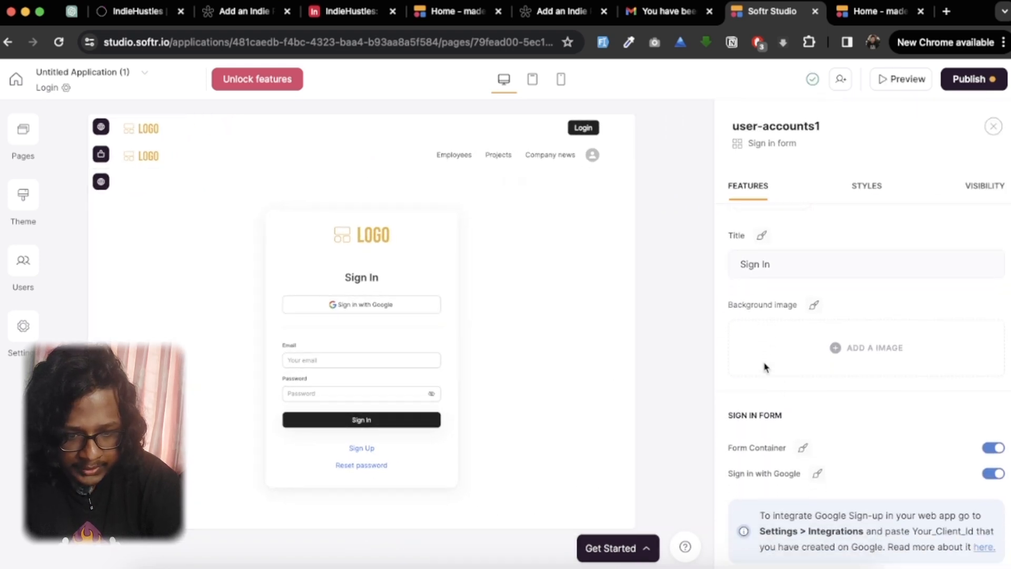
{"action": "scroll", "coordinate": [764, 364], "scroll_direction": "down", "scroll_amount": 6}
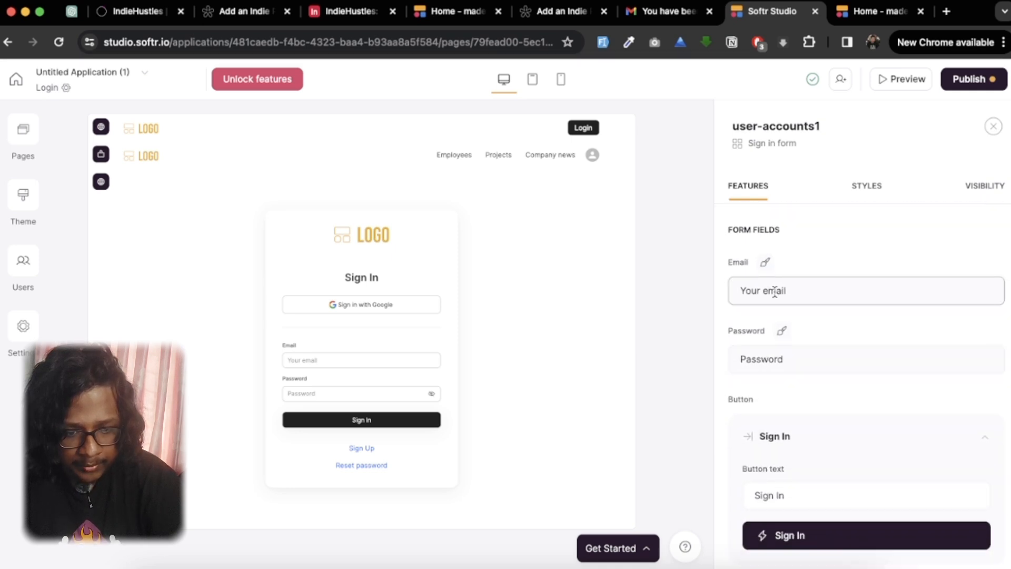
{"action": "scroll", "coordinate": [821, 462], "scroll_direction": "down", "scroll_amount": 5}
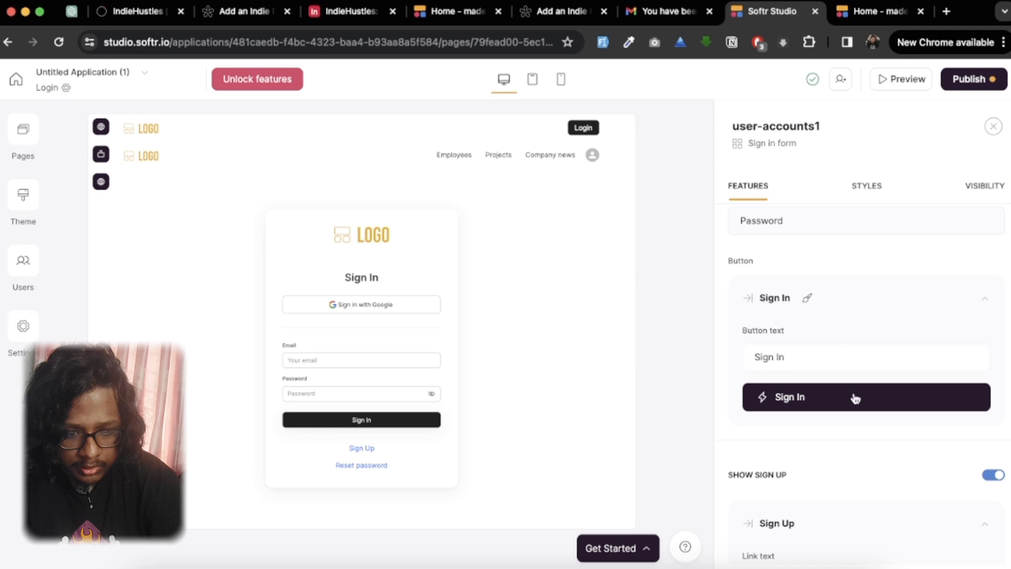
{"action": "scroll", "coordinate": [853, 398], "scroll_direction": "down", "scroll_amount": 3}
{"action": "scroll", "coordinate": [853, 396], "scroll_direction": "up", "scroll_amount": 8}
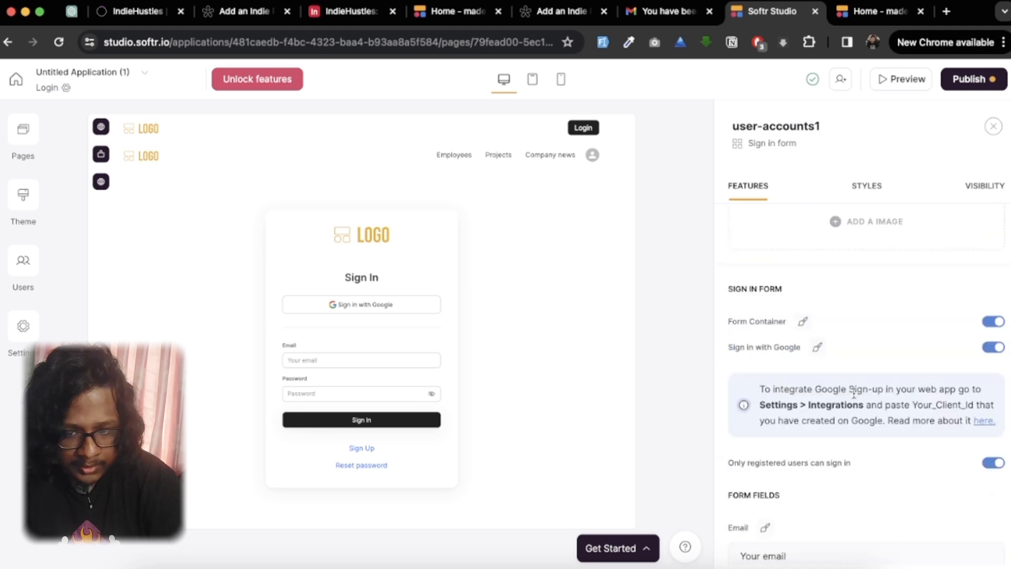
{"action": "left_click", "coordinate": [984, 351]}
Step: Turn off the Forgot password option of the sign-in form to remove its Reset password link
{"action": "scroll", "coordinate": [808, 450], "scroll_direction": "down", "scroll_amount": 4}
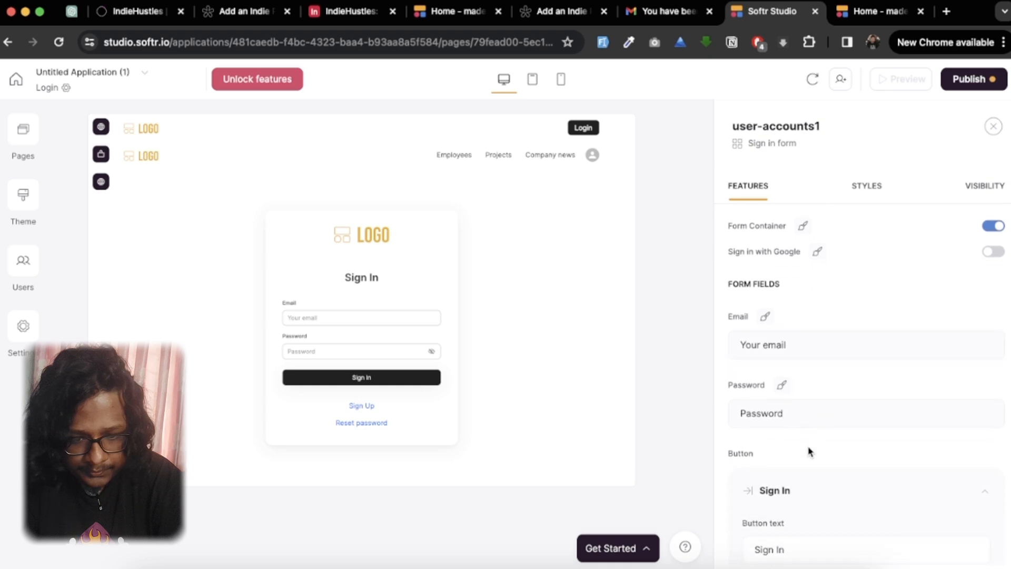
{"action": "scroll", "coordinate": [810, 451], "scroll_direction": "down", "scroll_amount": 8}
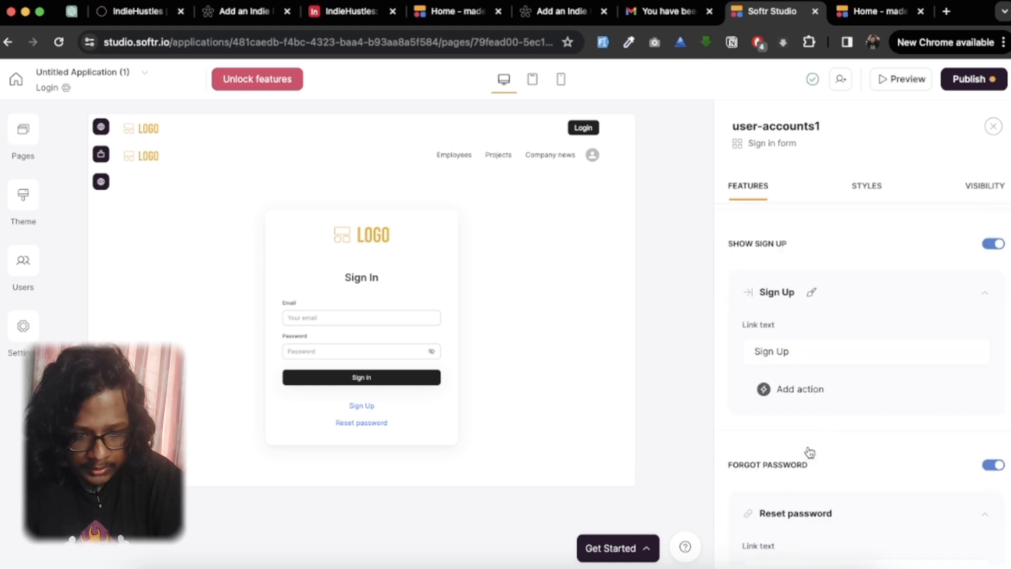
{"action": "scroll", "coordinate": [809, 451], "scroll_direction": "down", "scroll_amount": 3}
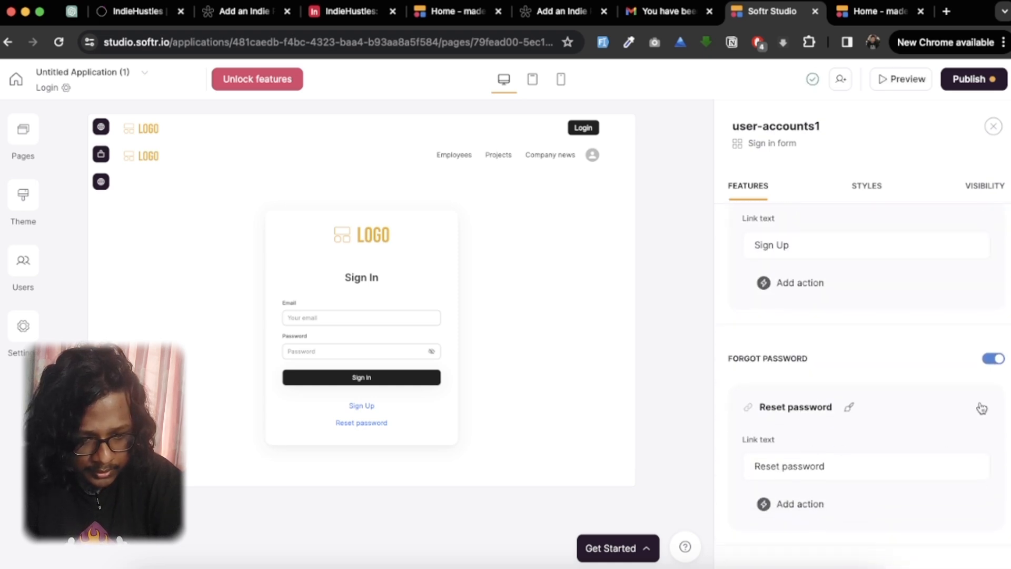
{"action": "left_click", "coordinate": [982, 408]}
{"action": "left_click", "coordinate": [983, 409]}
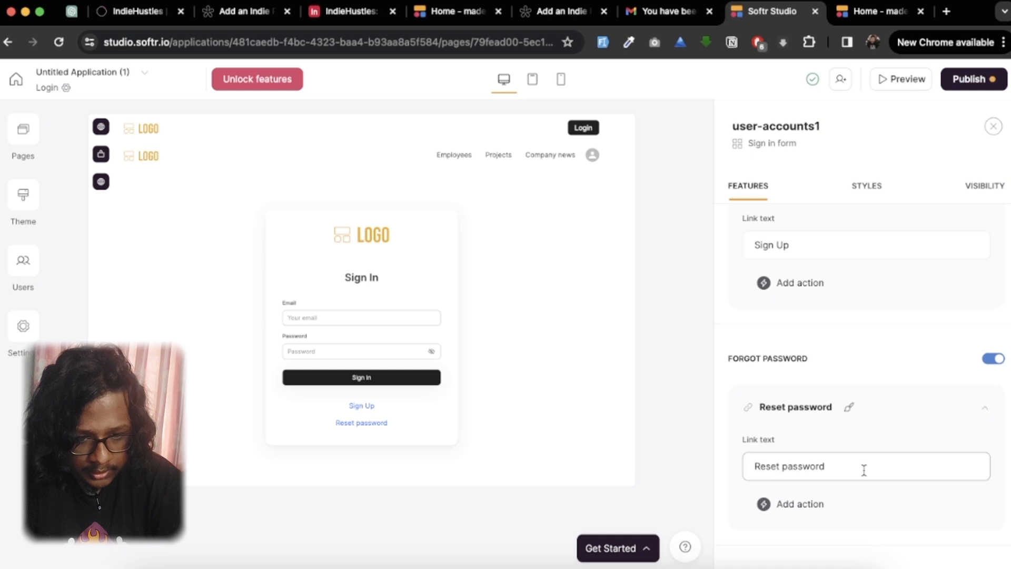
{"action": "scroll", "coordinate": [845, 400], "scroll_direction": "down", "scroll_amount": 3}
{"action": "scroll", "coordinate": [890, 314], "scroll_direction": "up", "scroll_amount": 1}
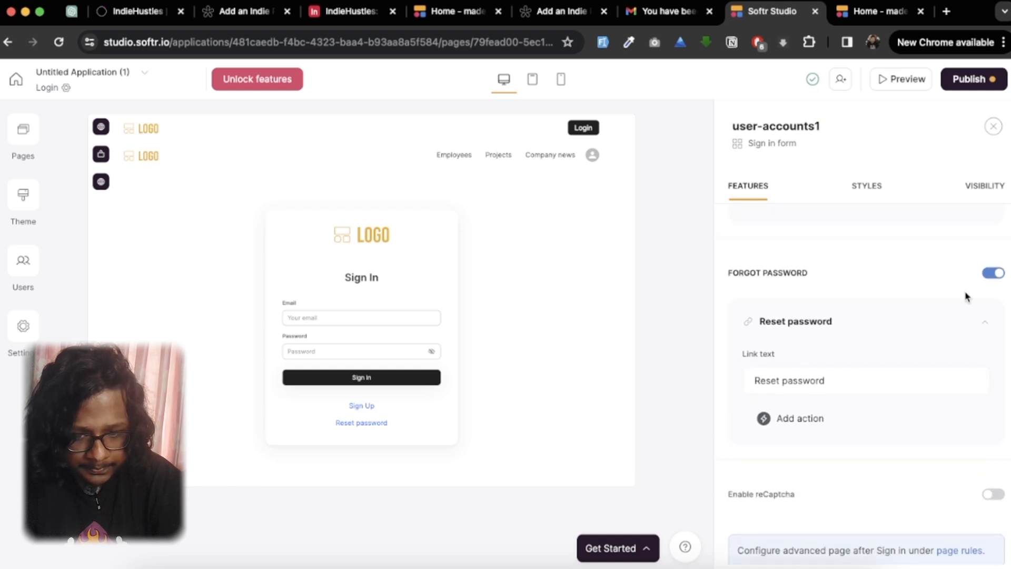
{"action": "left_click", "coordinate": [988, 273]}
Step: Turn off the Show sign up option of the sign-in form
{"action": "scroll", "coordinate": [887, 355], "scroll_direction": "up", "scroll_amount": 3}
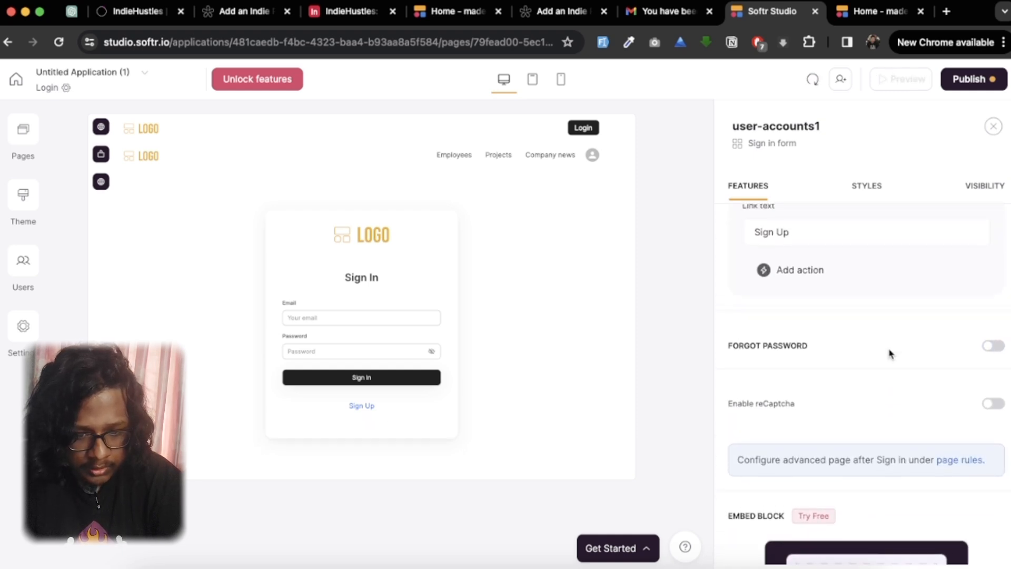
{"action": "scroll", "coordinate": [944, 390], "scroll_direction": "down", "scroll_amount": 2}
{"action": "scroll", "coordinate": [944, 390], "scroll_direction": "up", "scroll_amount": 5}
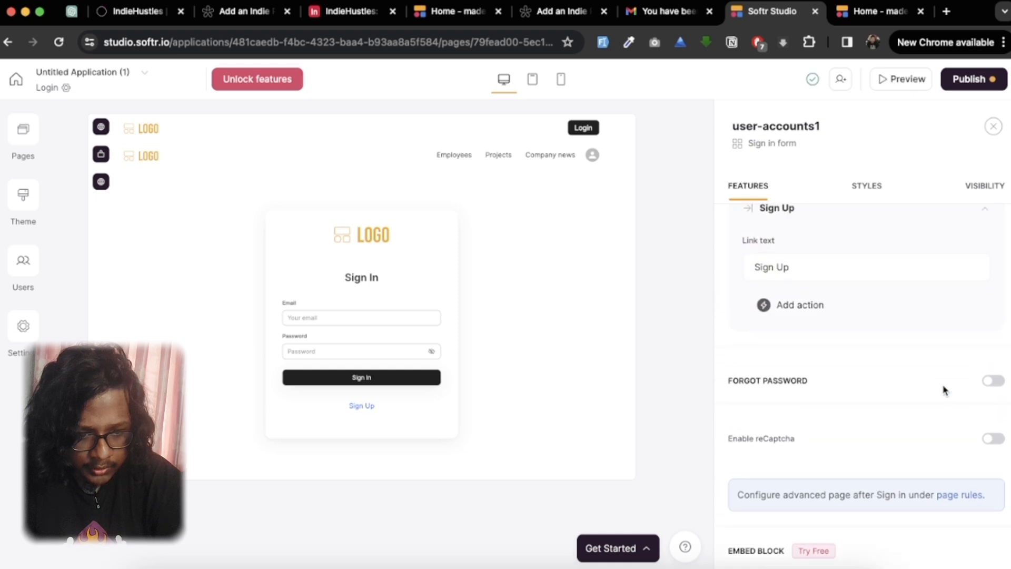
{"action": "left_click", "coordinate": [988, 235]}
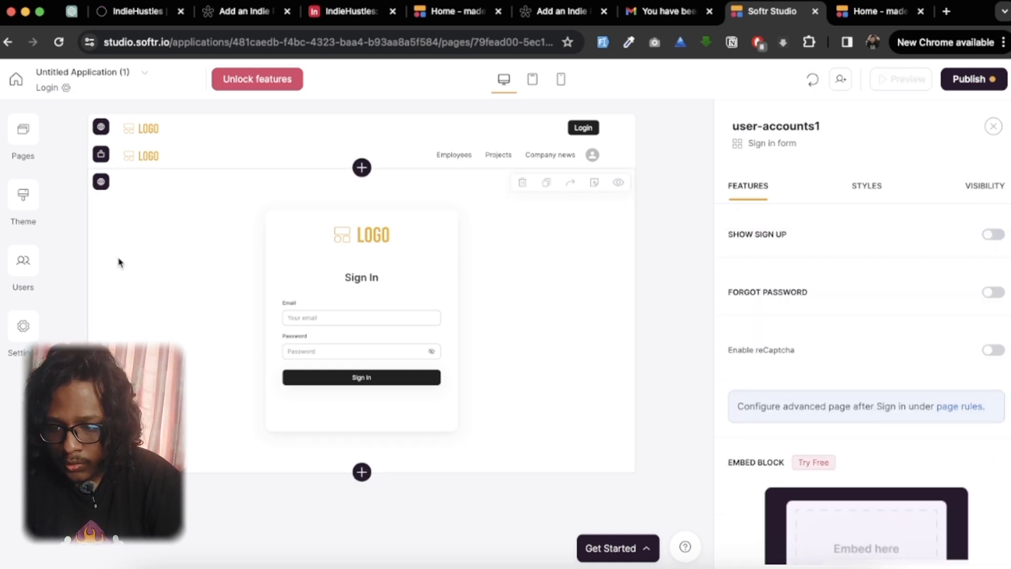
Step: On the Home page, set the header's Login button to open the Login page
{"action": "left_click", "coordinate": [23, 131]}
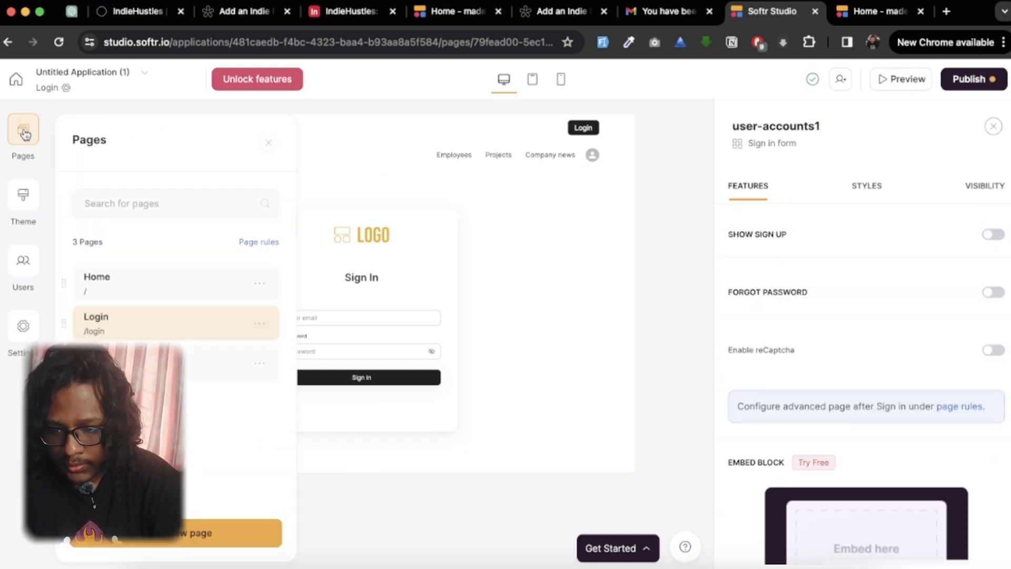
{"action": "left_click", "coordinate": [174, 289]}
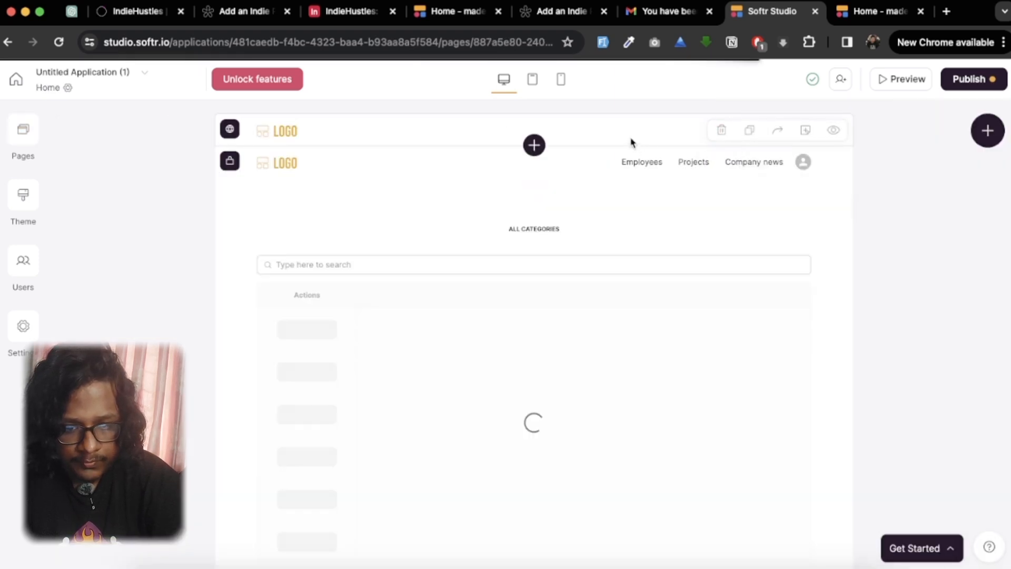
{"action": "left_click", "coordinate": [634, 133]}
{"action": "scroll", "coordinate": [895, 442], "scroll_direction": "down", "scroll_amount": 15}
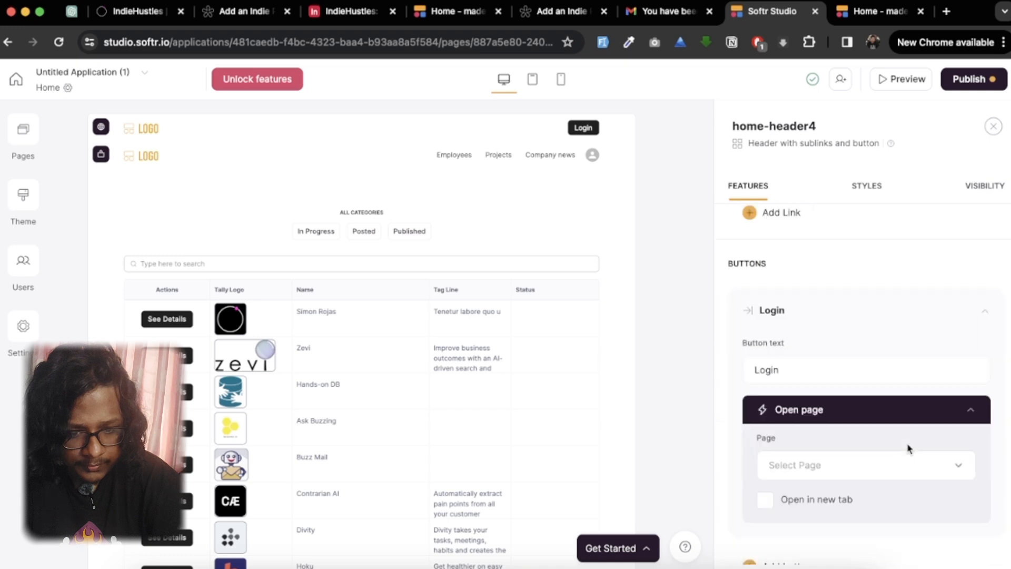
{"action": "scroll", "coordinate": [910, 448], "scroll_direction": "up", "scroll_amount": 5}
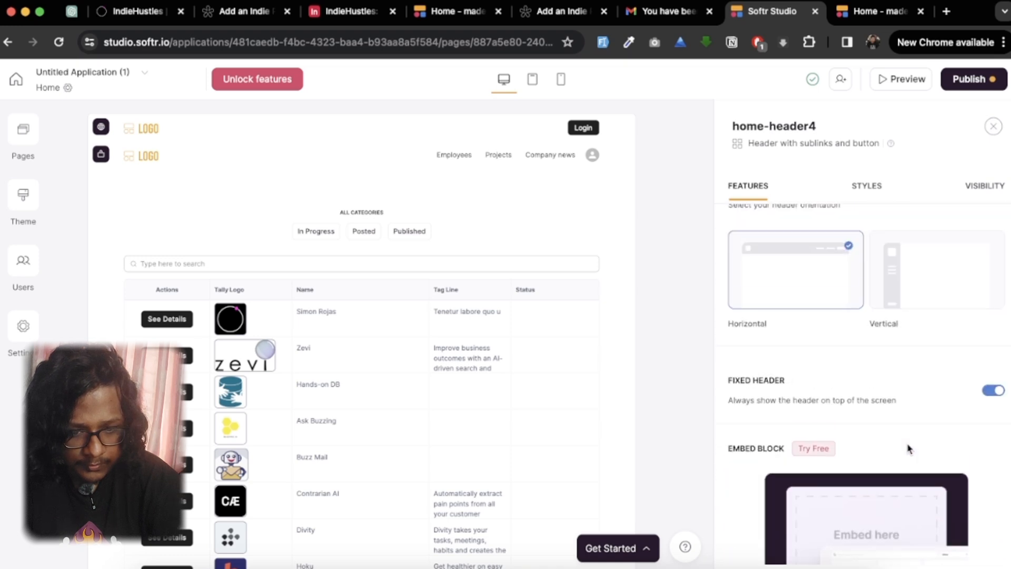
{"action": "scroll", "coordinate": [910, 448], "scroll_direction": "up", "scroll_amount": 8}
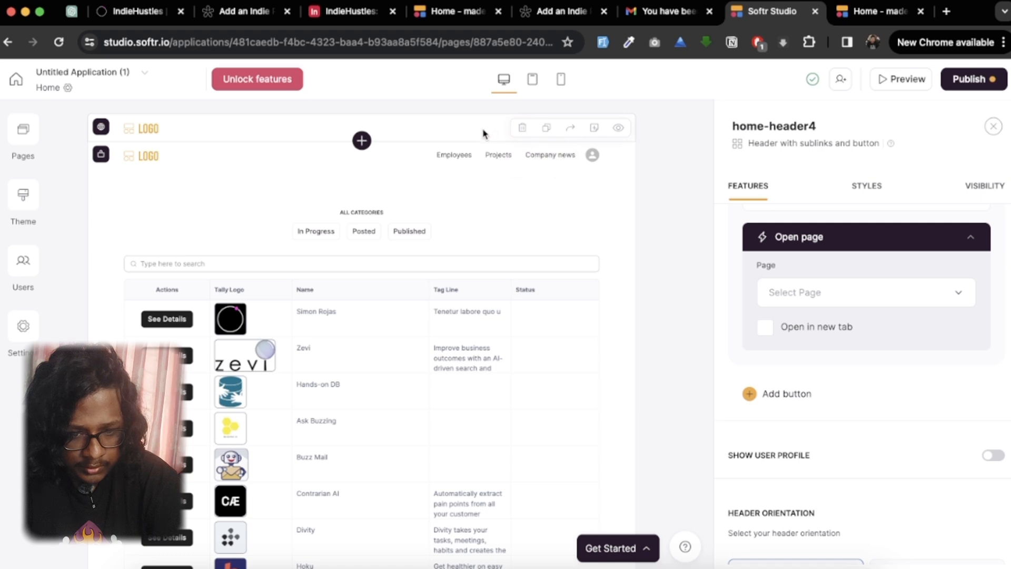
{"action": "scroll", "coordinate": [796, 296], "scroll_direction": "up", "scroll_amount": 4}
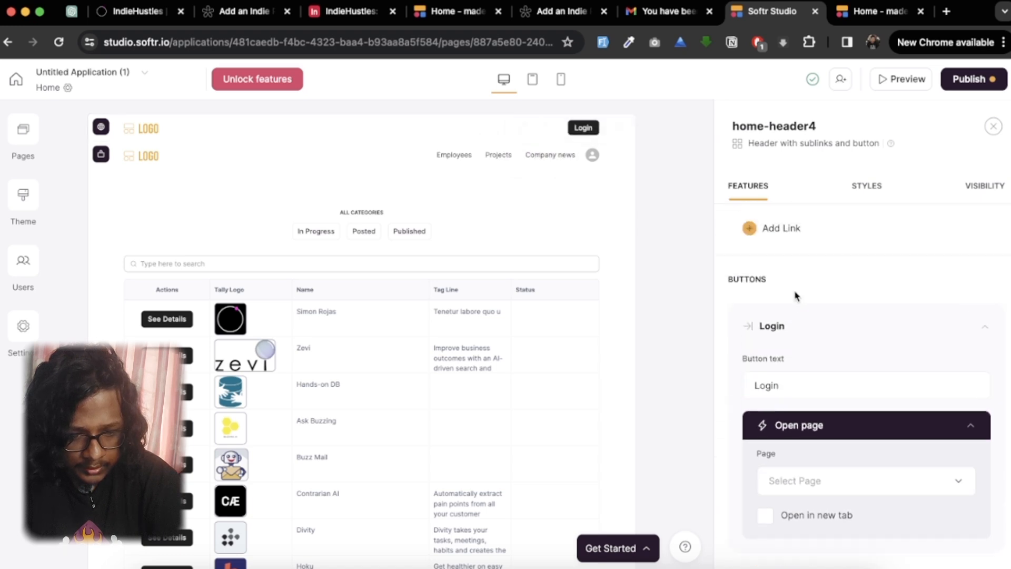
{"action": "left_click", "coordinate": [822, 475]}
{"action": "scroll", "coordinate": [821, 464], "scroll_direction": "down", "scroll_amount": 1}
{"action": "left_click", "coordinate": [818, 391]}
{"action": "scroll", "coordinate": [808, 511], "scroll_direction": "down", "scroll_amount": 5}
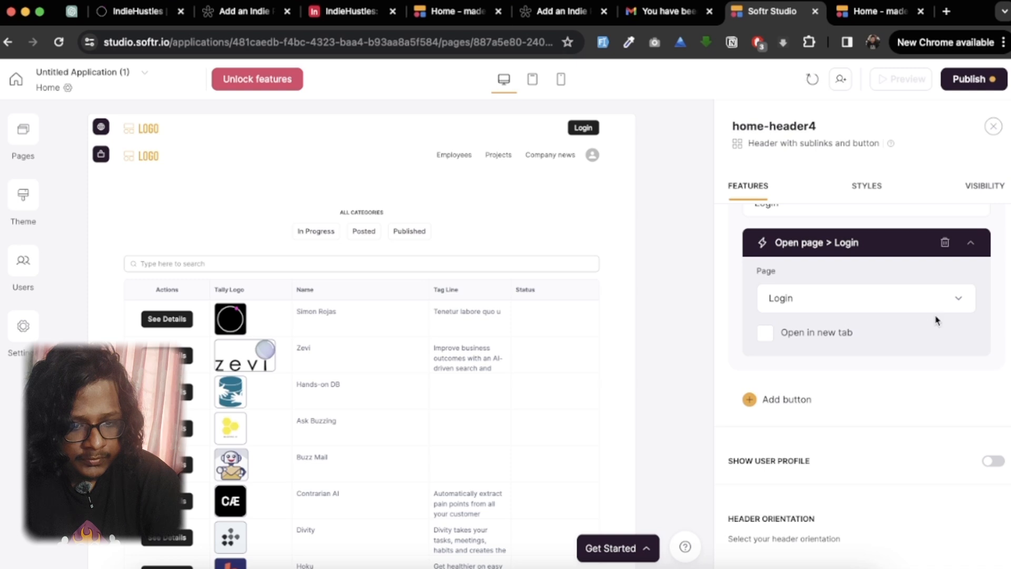
Step: Publish the app updates, then reload the live site and open its sign-in page through Login
{"action": "left_click", "coordinate": [979, 81]}
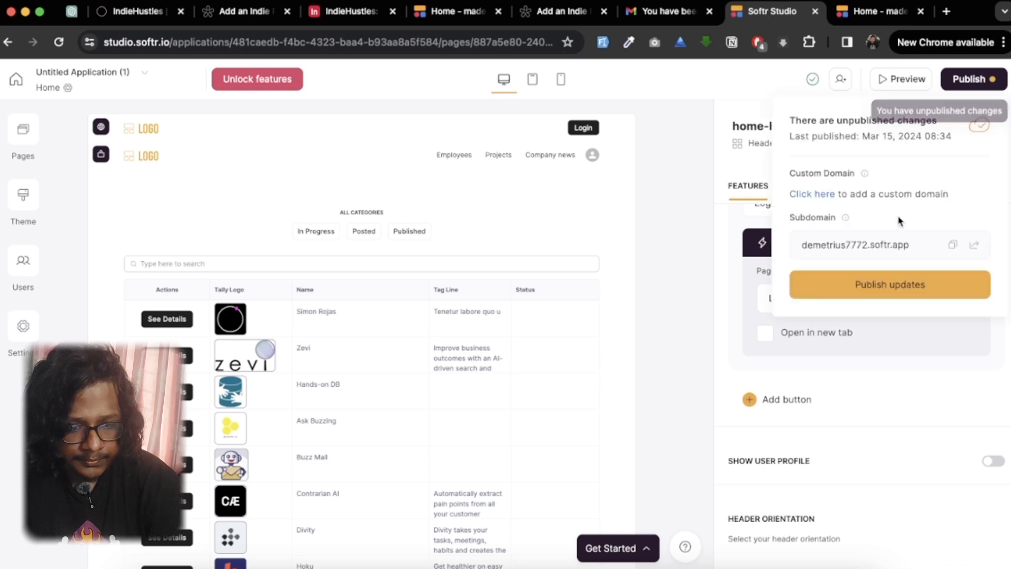
{"action": "left_click", "coordinate": [884, 281]}
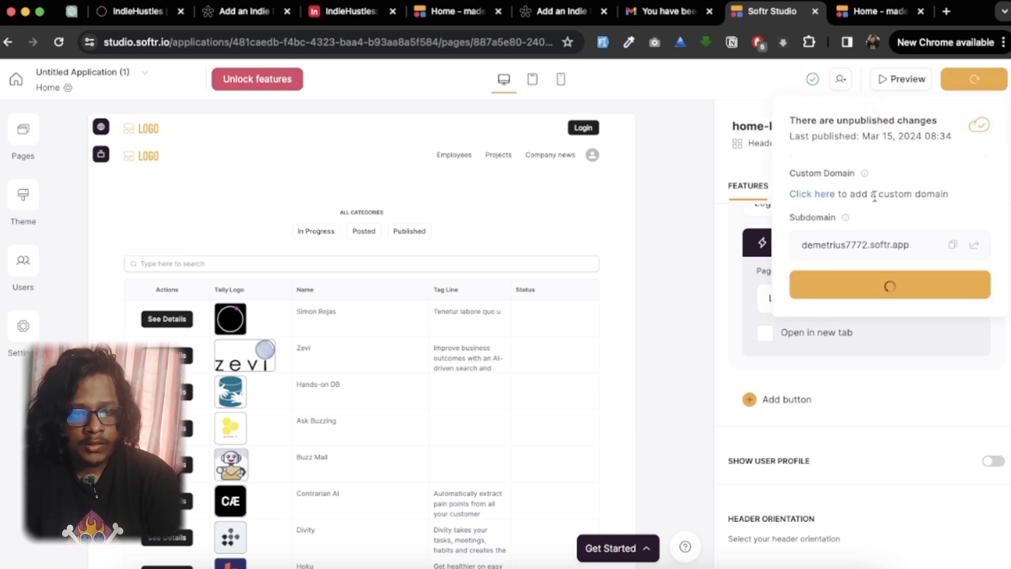
{"action": "left_click", "coordinate": [874, 11]}
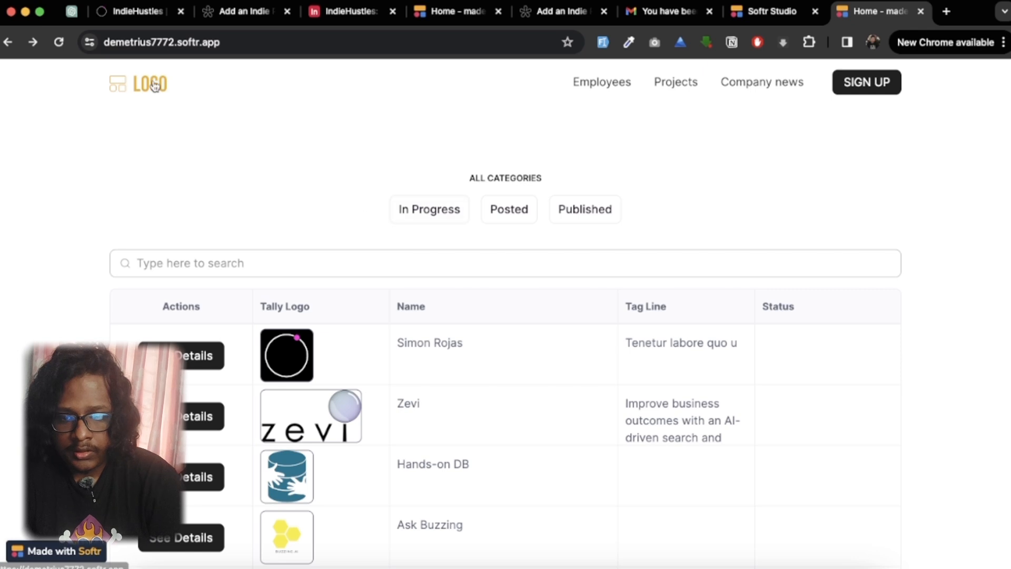
{"action": "left_click", "coordinate": [58, 43]}
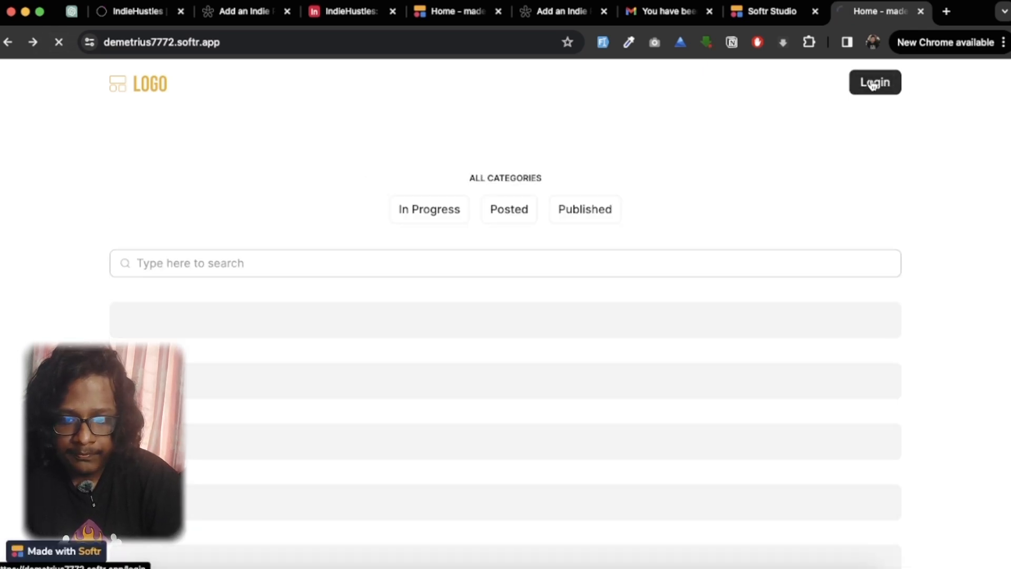
{"action": "left_click", "coordinate": [873, 84]}
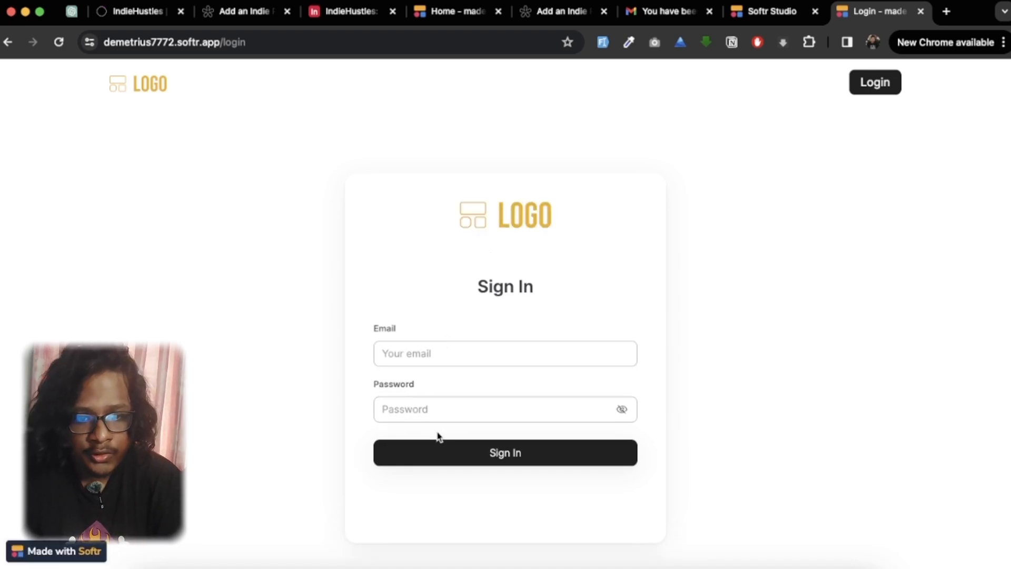
Step: Return to Softr Studio, open the app's users without syncing a data source, and start adding a single user
{"action": "left_click", "coordinate": [769, 11]}
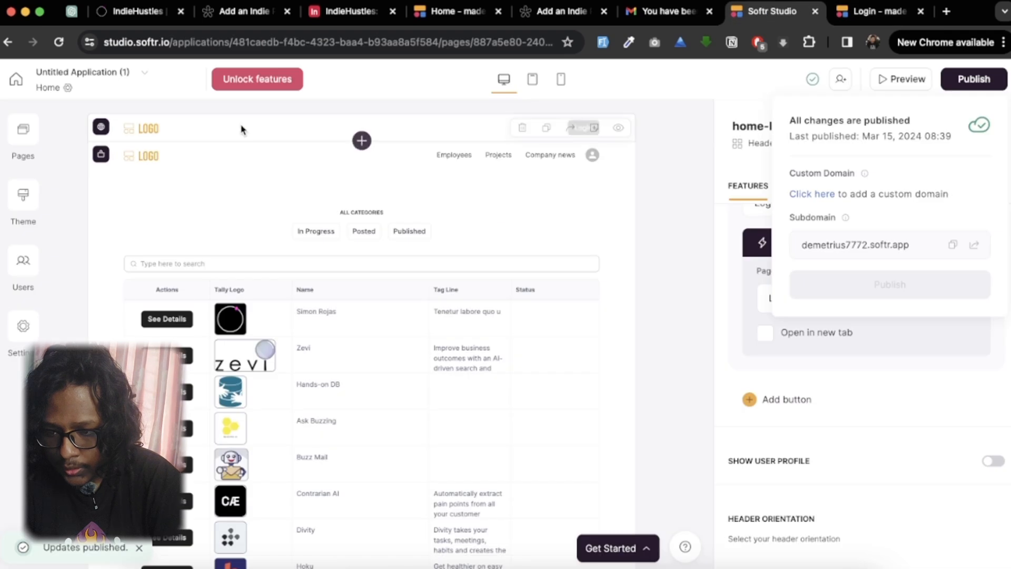
{"action": "left_click", "coordinate": [22, 266]}
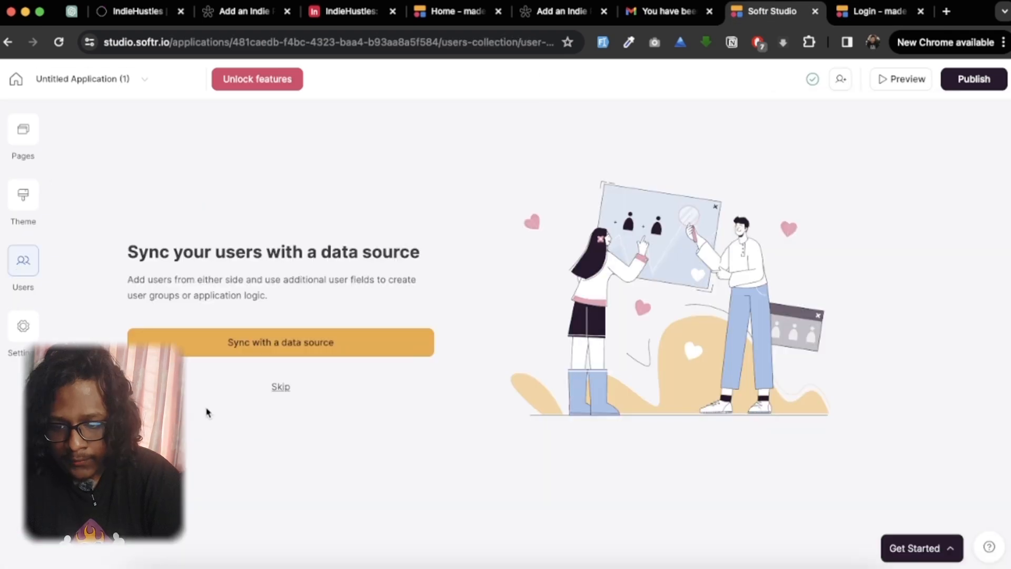
{"action": "left_click", "coordinate": [261, 353]}
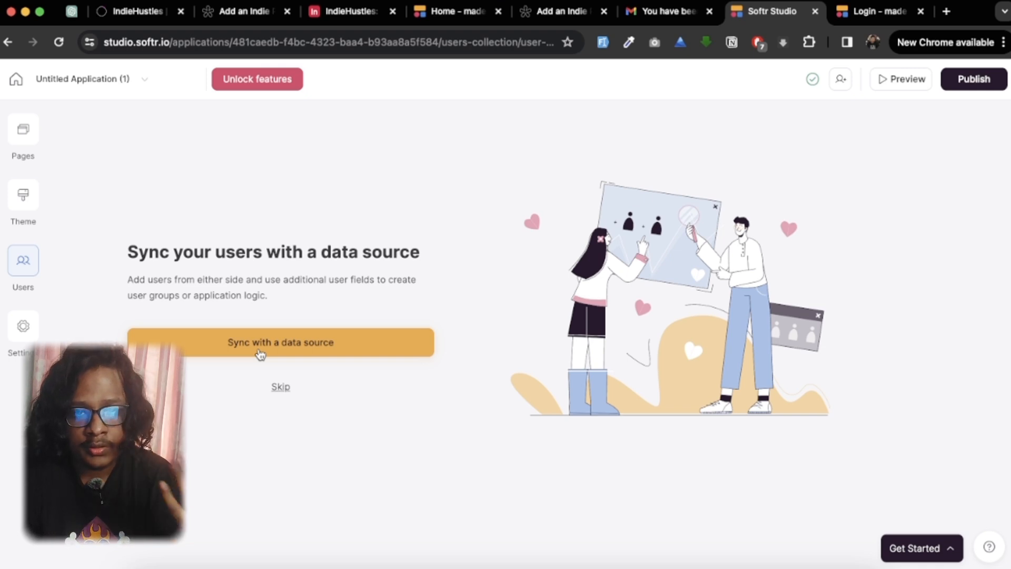
{"action": "left_click", "coordinate": [277, 388]}
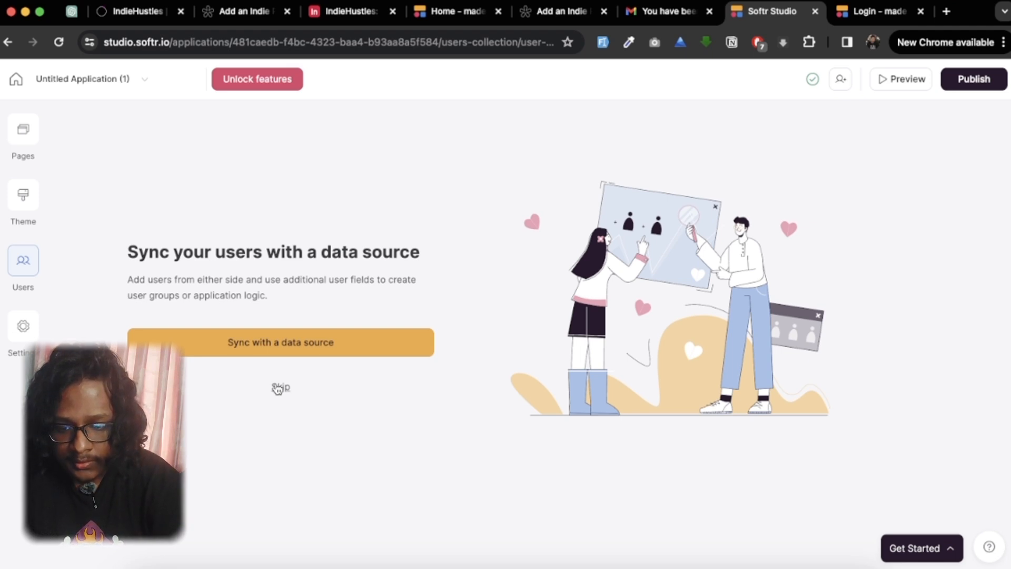
{"action": "left_click", "coordinate": [277, 389]}
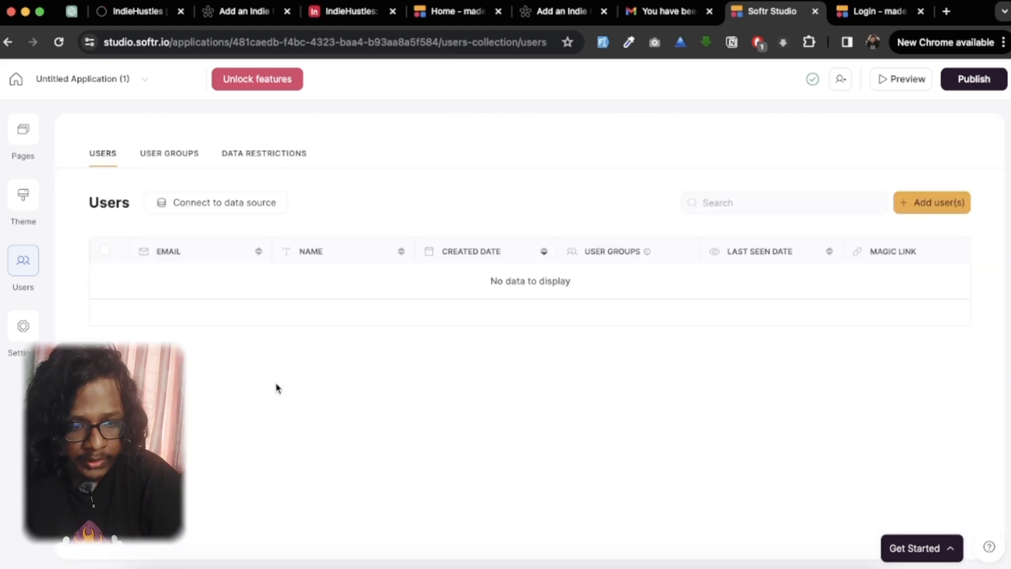
{"action": "left_click", "coordinate": [938, 211]}
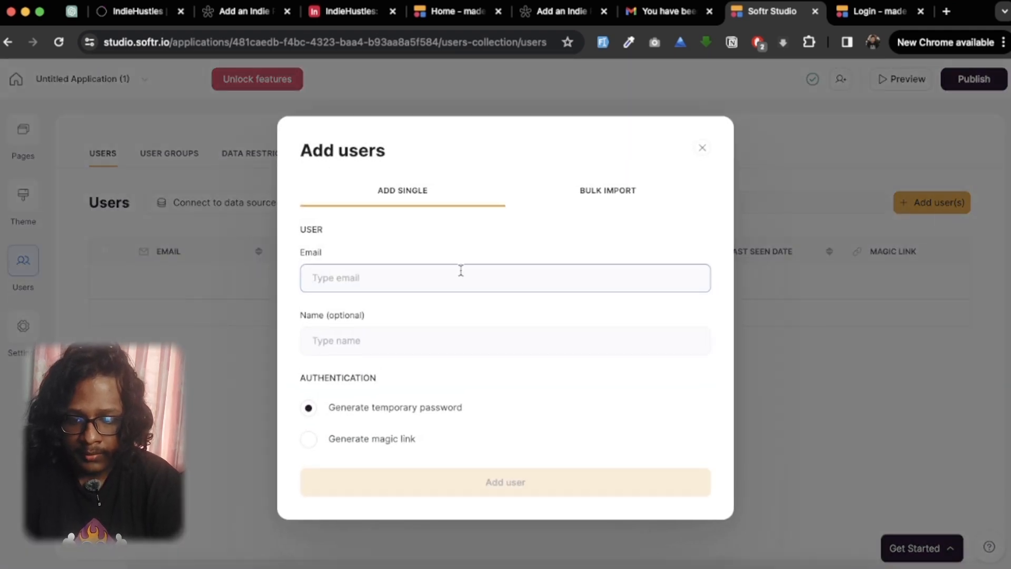
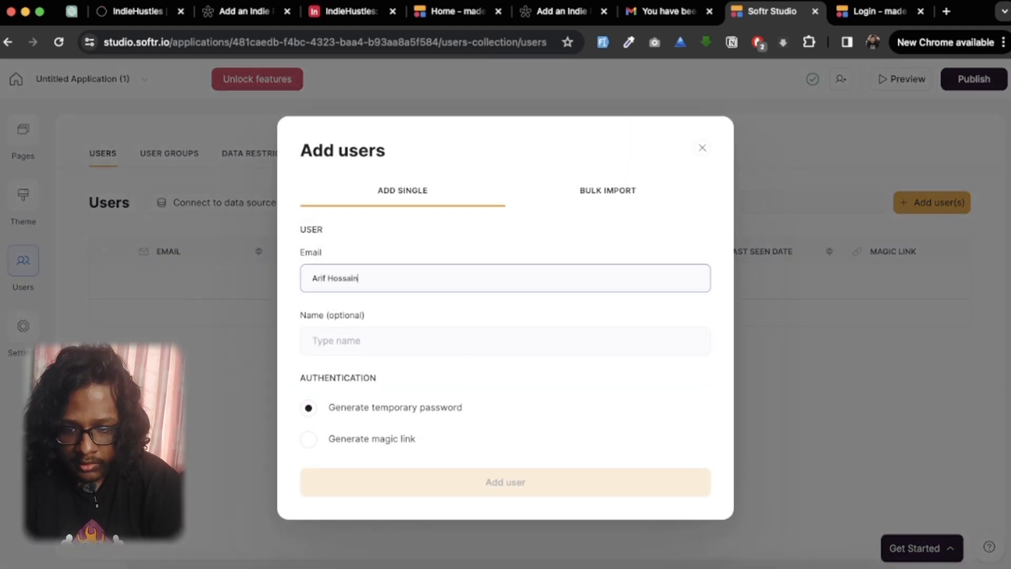
{"action": "key", "text": "Tab"}
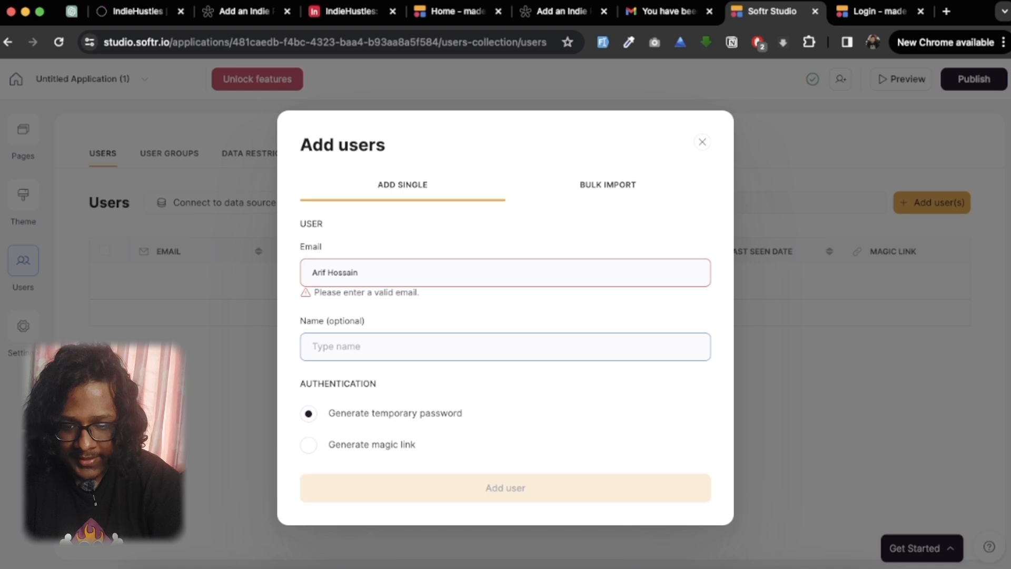
{"action": "left_click", "coordinate": [400, 264]}
{"action": "key", "text": "super+a"}
{"action": "key", "text": "BackSpace"}
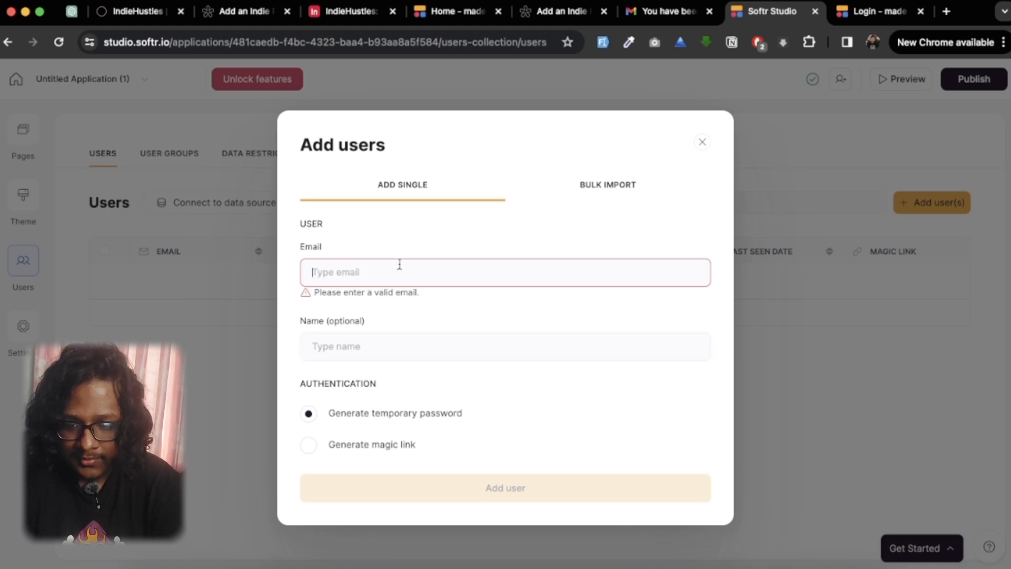
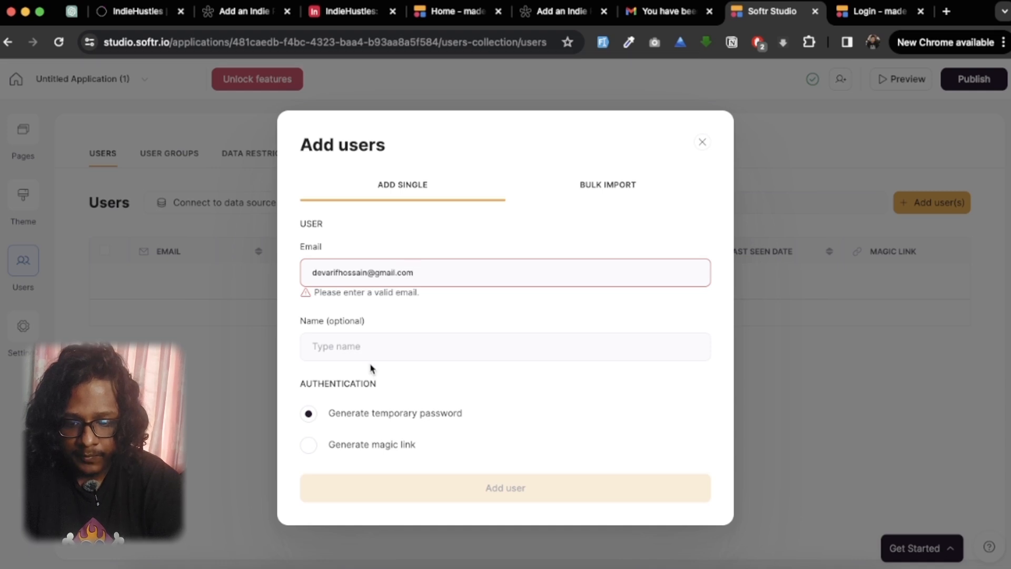
Step: Fill in the user's email and name, keep Generate temporary password as the authentication, and add the user
{"action": "left_click", "coordinate": [372, 350]}
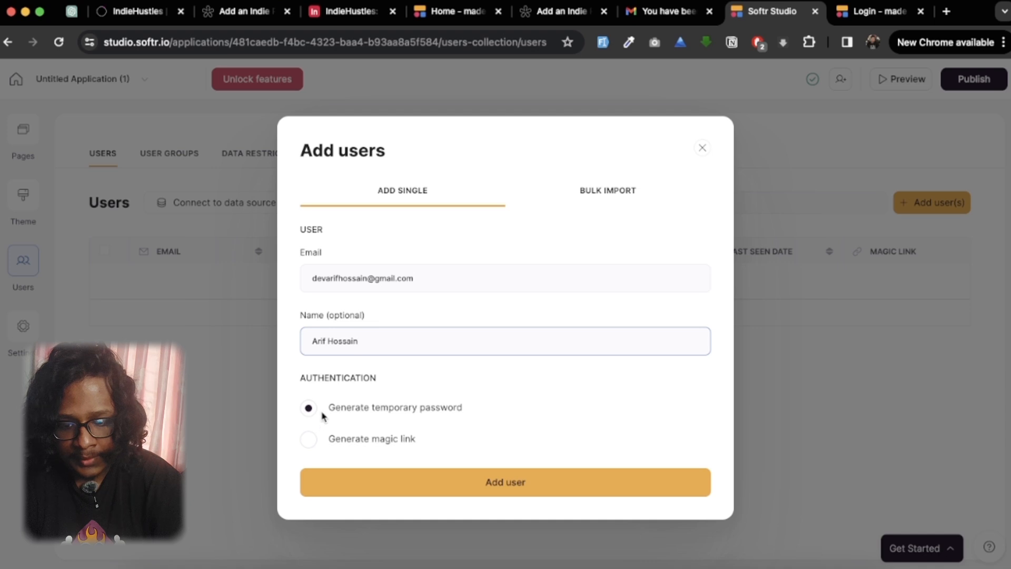
{"action": "left_click", "coordinate": [308, 439]}
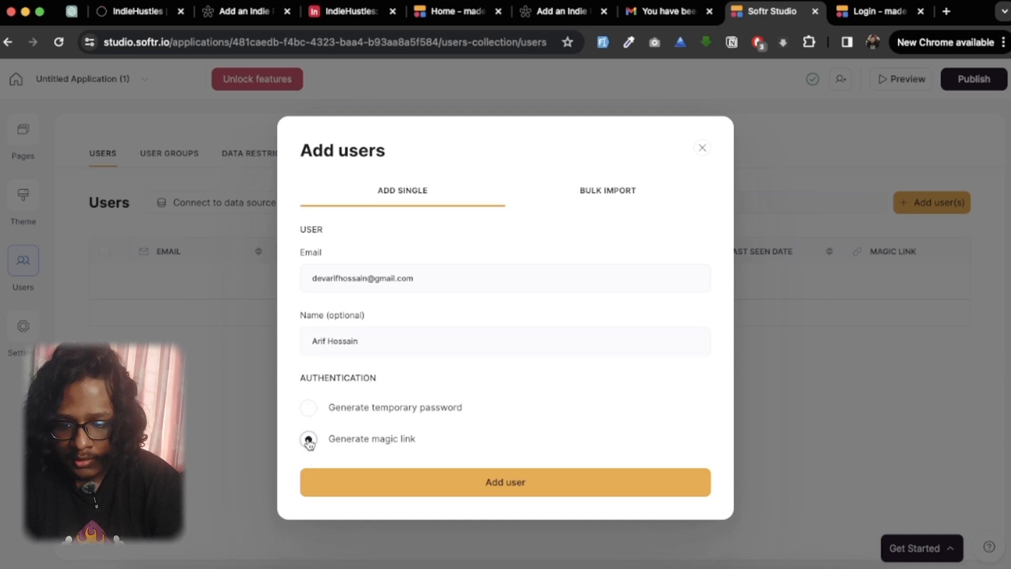
{"action": "left_click", "coordinate": [308, 409]}
{"action": "left_click", "coordinate": [505, 494]}
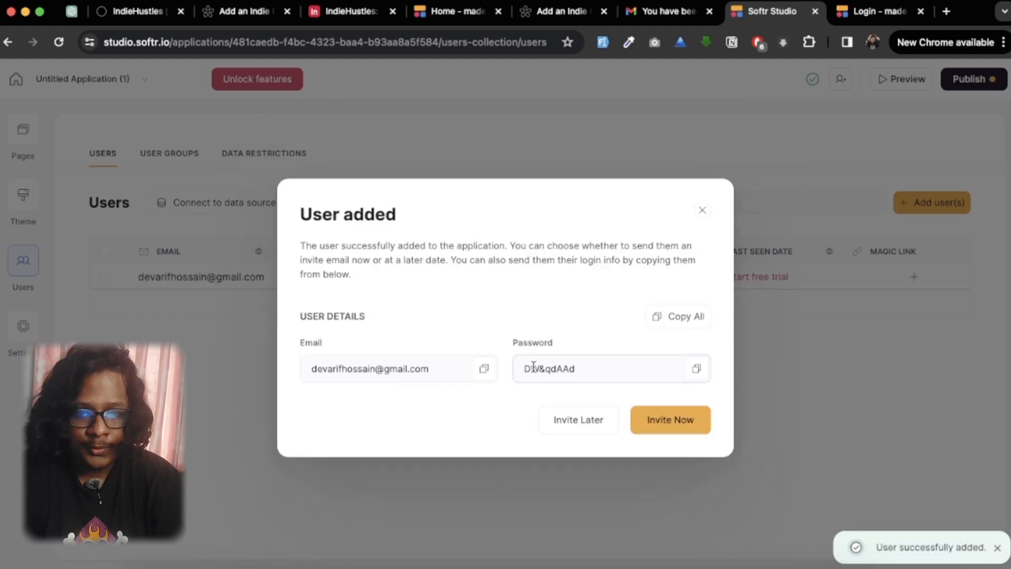
Step: Copy the new user's generated temporary password from the user details
{"action": "mouse_move", "coordinate": [521, 369]}
{"action": "left_mouse_down"}
{"action": "mouse_move", "coordinate": [569, 371]}
{"action": "mouse_move", "coordinate": [528, 370]}
{"action": "left_mouse_up"}
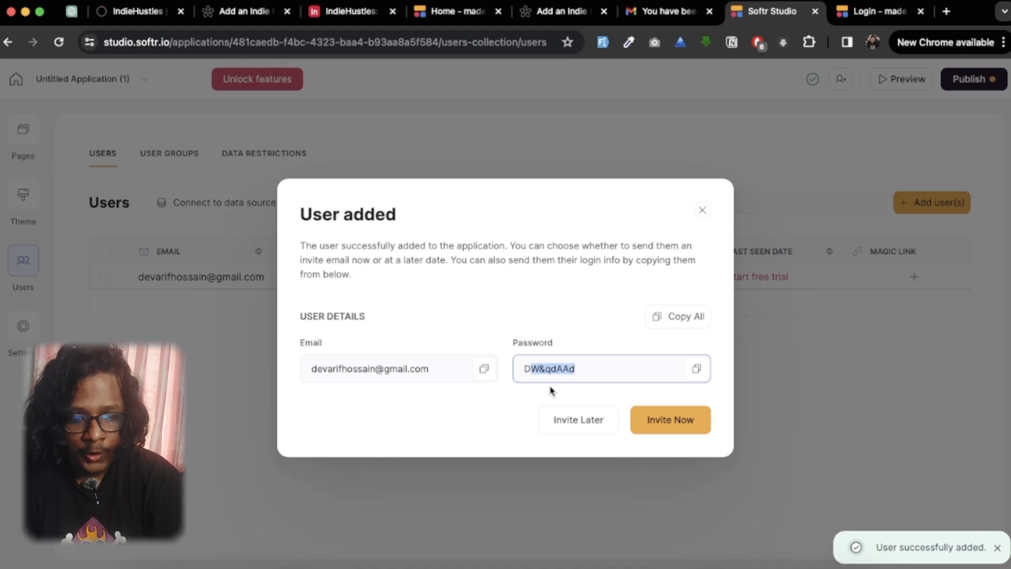
{"action": "left_click", "coordinate": [697, 369]}
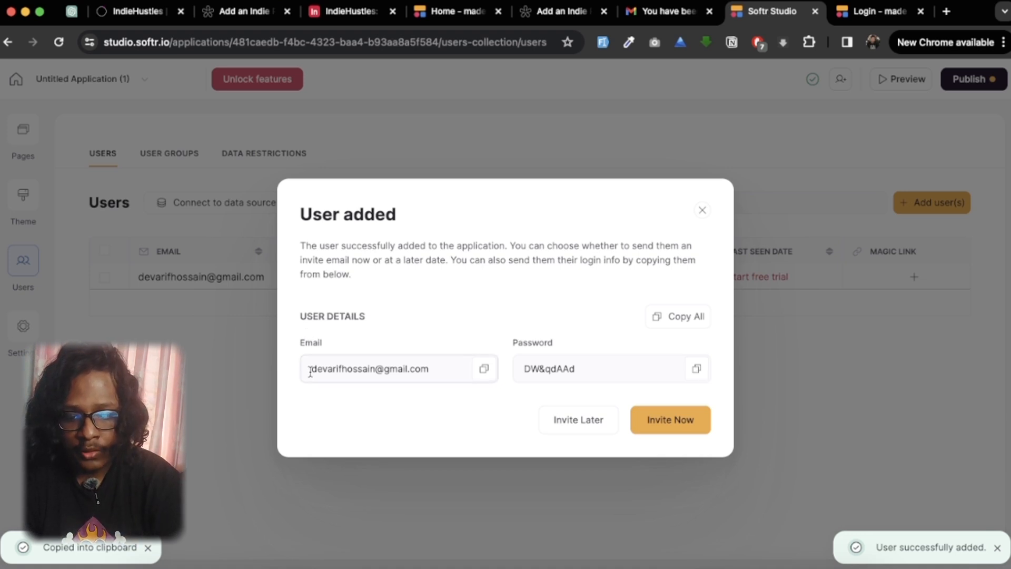
{"action": "left_click_drag", "start_coordinate": [311, 369], "coordinate": [416, 372]}
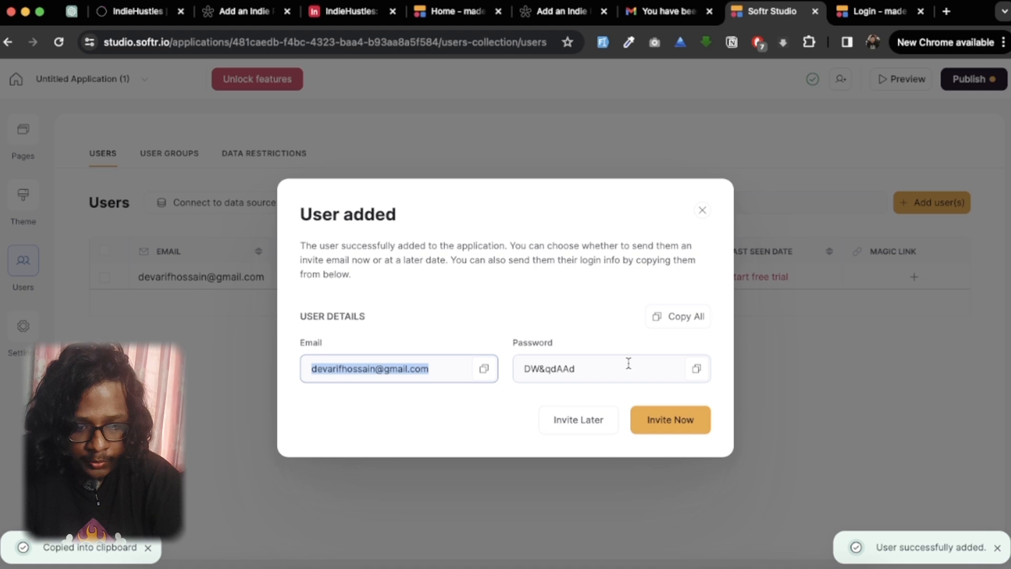
{"action": "left_click", "coordinate": [697, 370]}
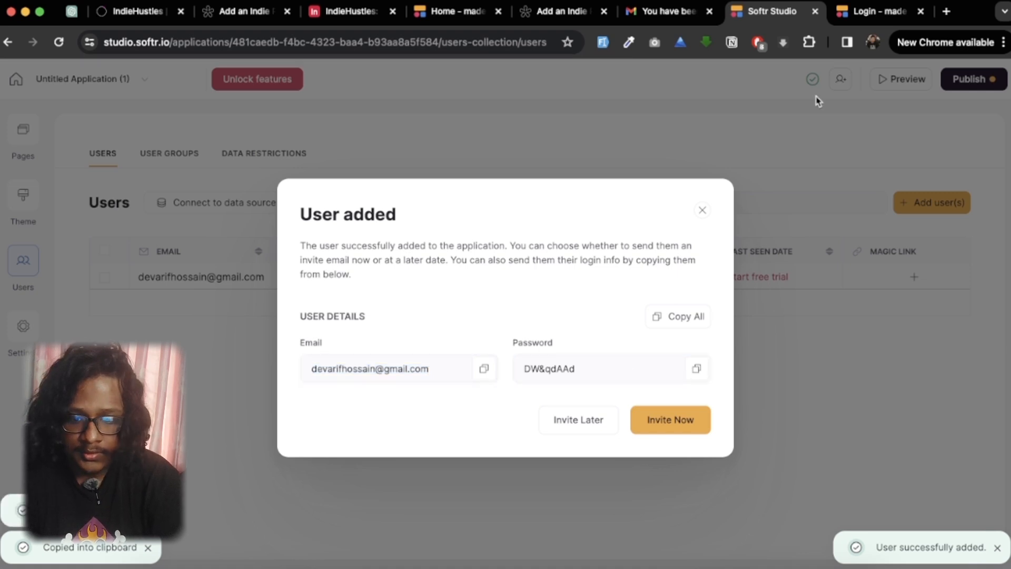
Step: Sign in on the live site's Login page with the new user's email and the copied temporary password
{"action": "left_click", "coordinate": [867, 9]}
{"action": "left_click", "coordinate": [477, 403]}
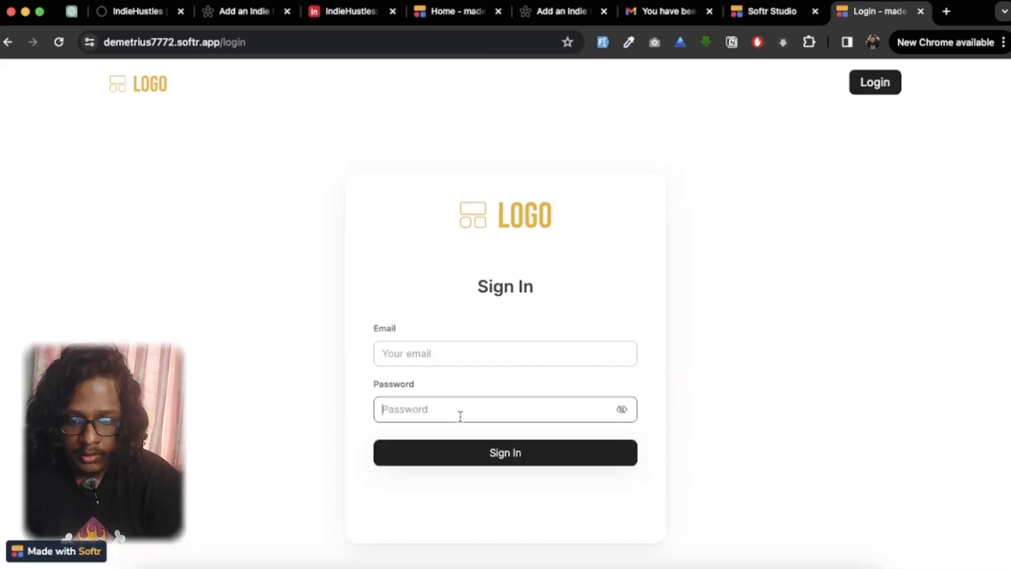
{"action": "key", "text": "super+v"}
{"action": "left_click", "coordinate": [433, 352]}
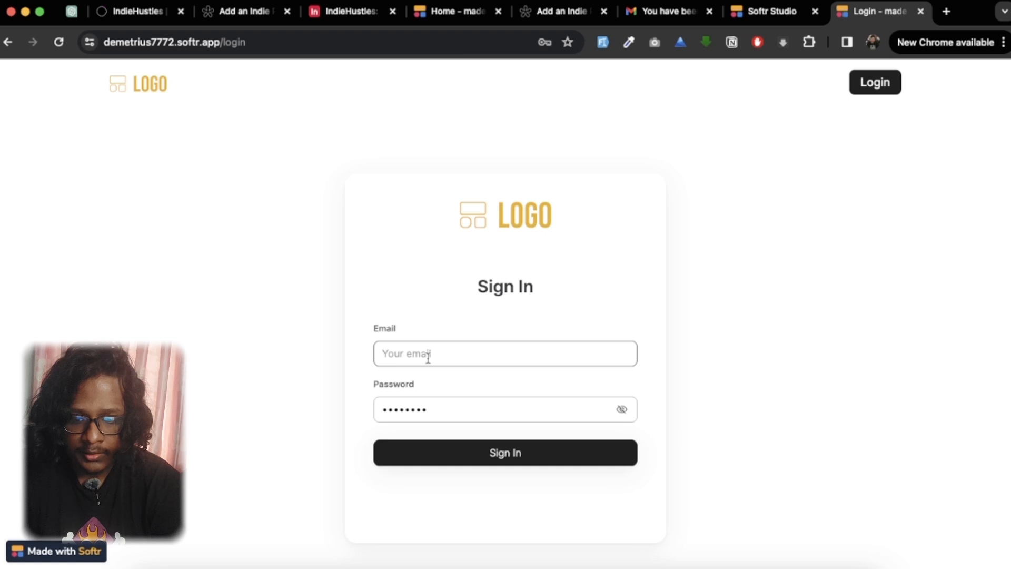
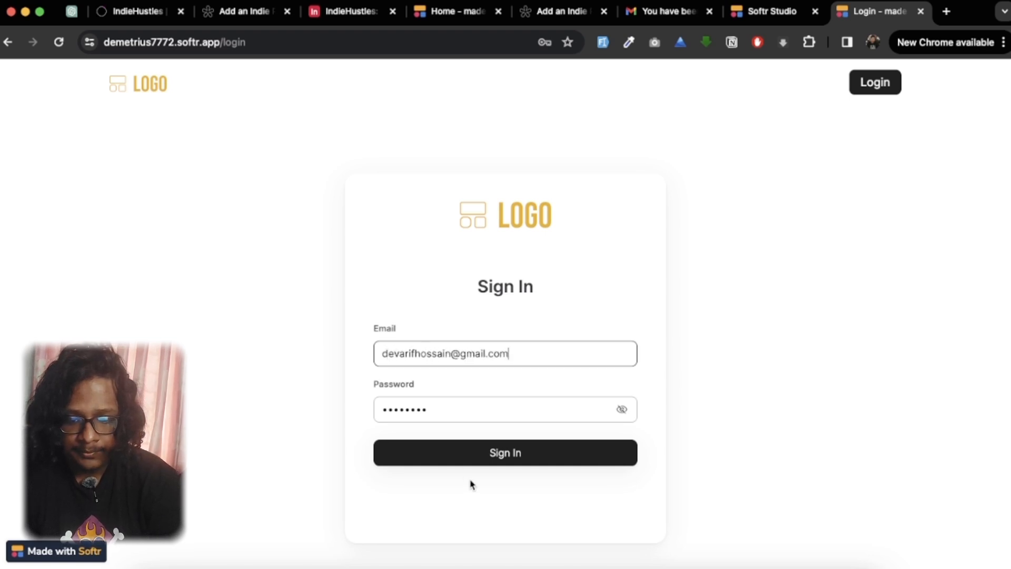
{"action": "left_click", "coordinate": [489, 474]}
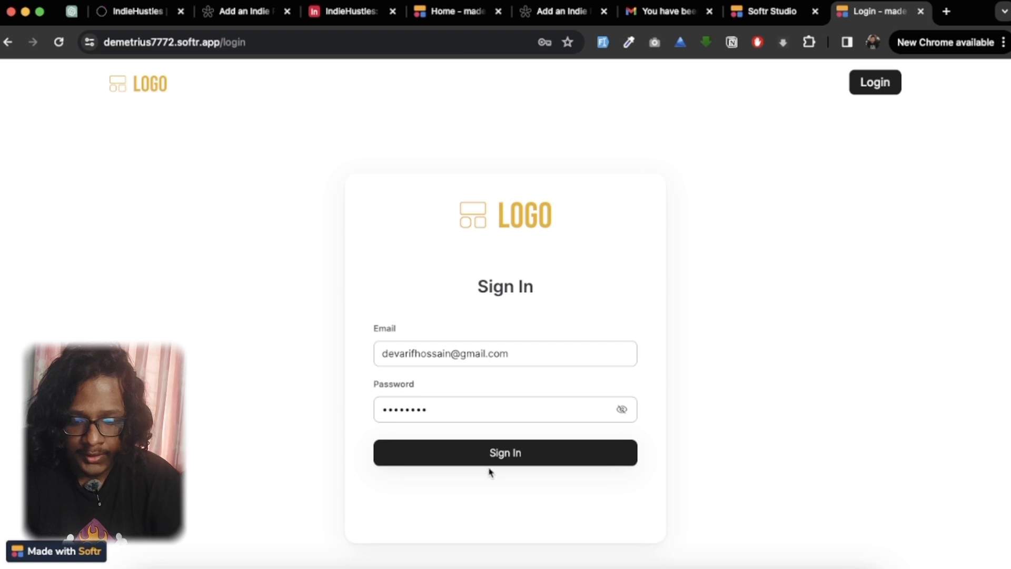
{"action": "left_click", "coordinate": [497, 457]}
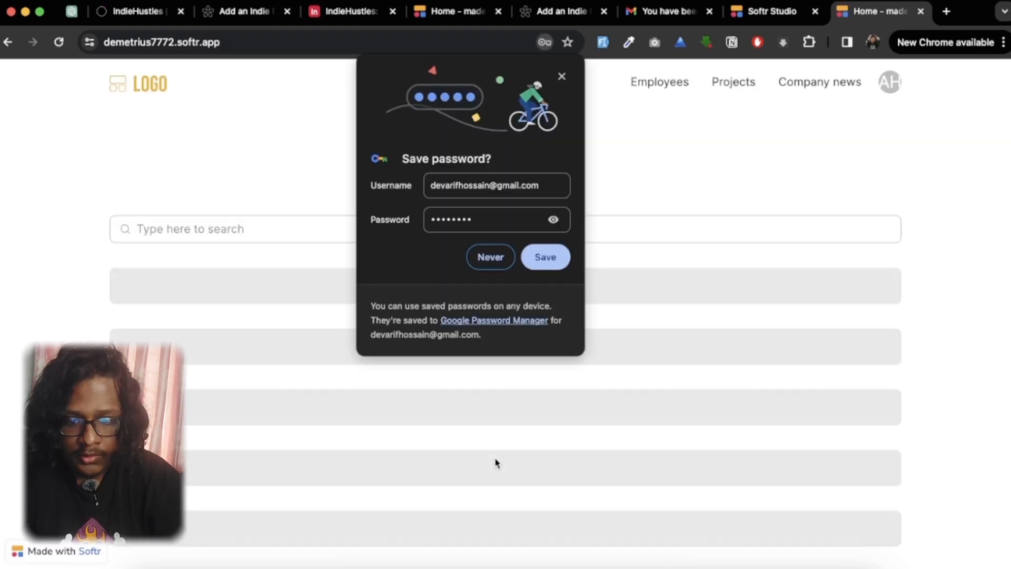
Step: Decline saving the login password in the browser and open the details page of the first product in the table
{"action": "left_click", "coordinate": [491, 257]}
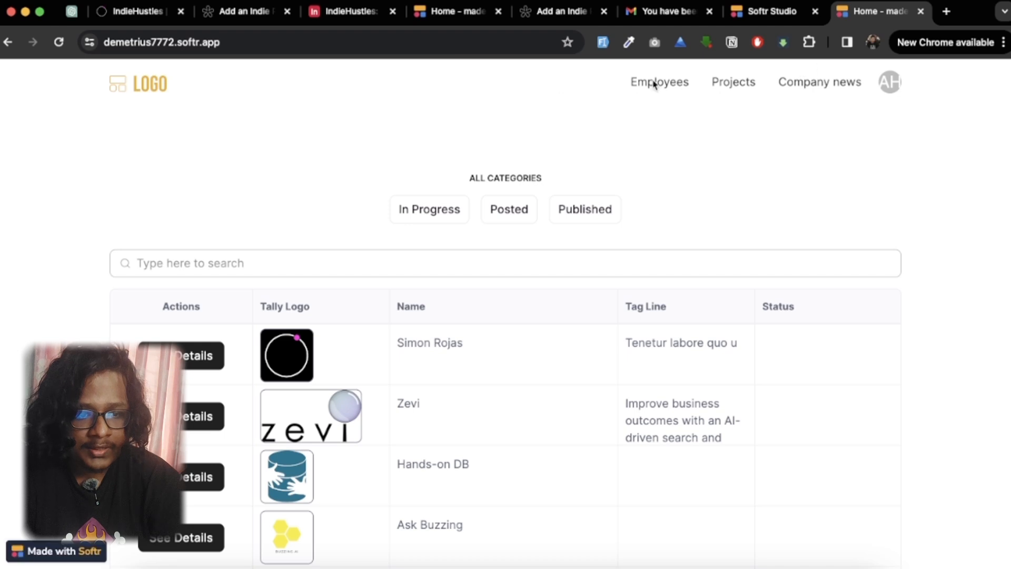
{"action": "left_click", "coordinate": [889, 83]}
{"action": "left_click", "coordinate": [911, 101]}
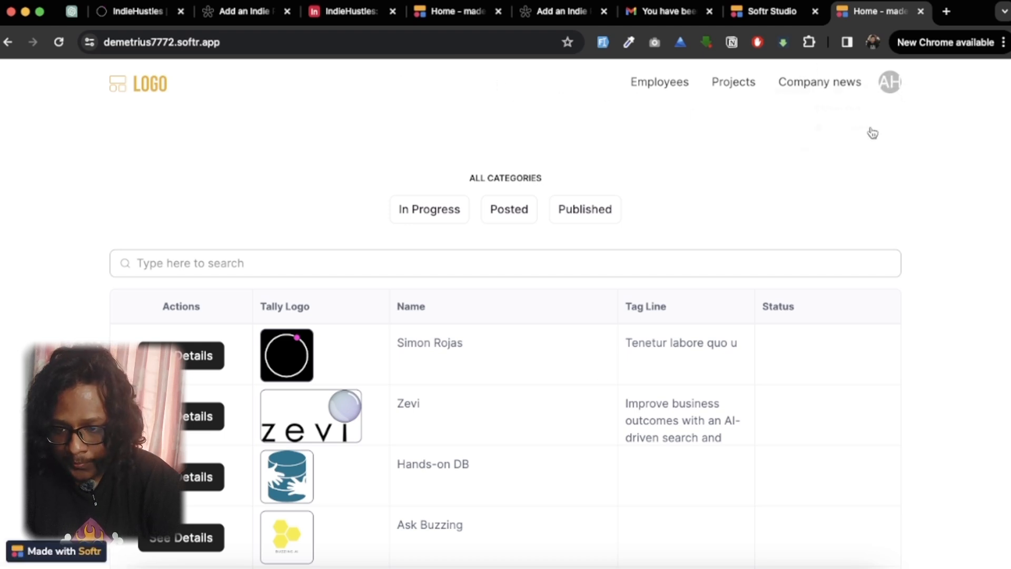
{"action": "scroll", "coordinate": [493, 453], "scroll_direction": "down", "scroll_amount": 1}
{"action": "scroll", "coordinate": [492, 453], "scroll_direction": "down", "scroll_amount": 2}
{"action": "left_click", "coordinate": [210, 232]}
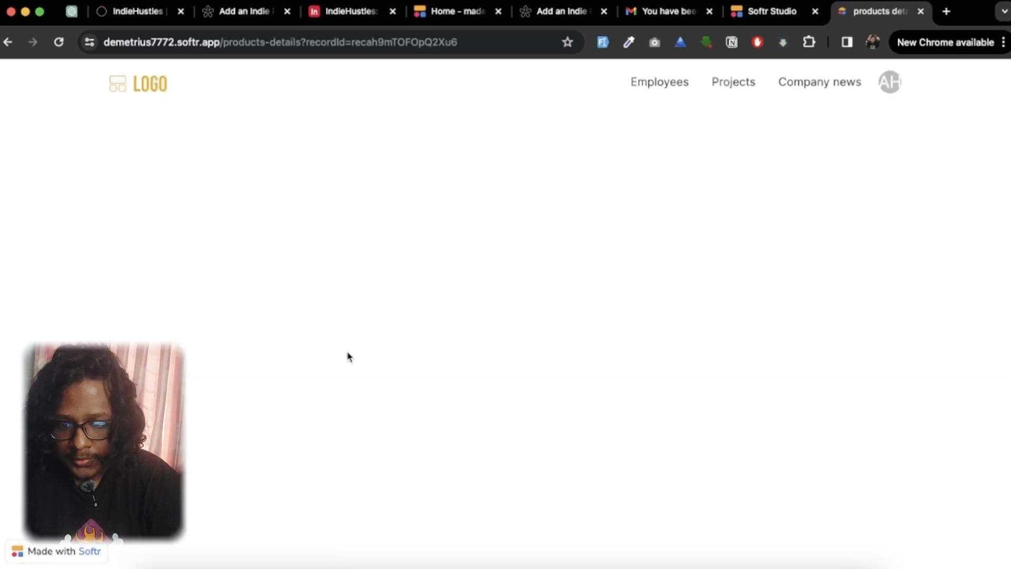
Step: Use Approve Project on the product's details page to update the record's status to In Progress
{"action": "scroll", "coordinate": [346, 353], "scroll_direction": "down", "scroll_amount": 2}
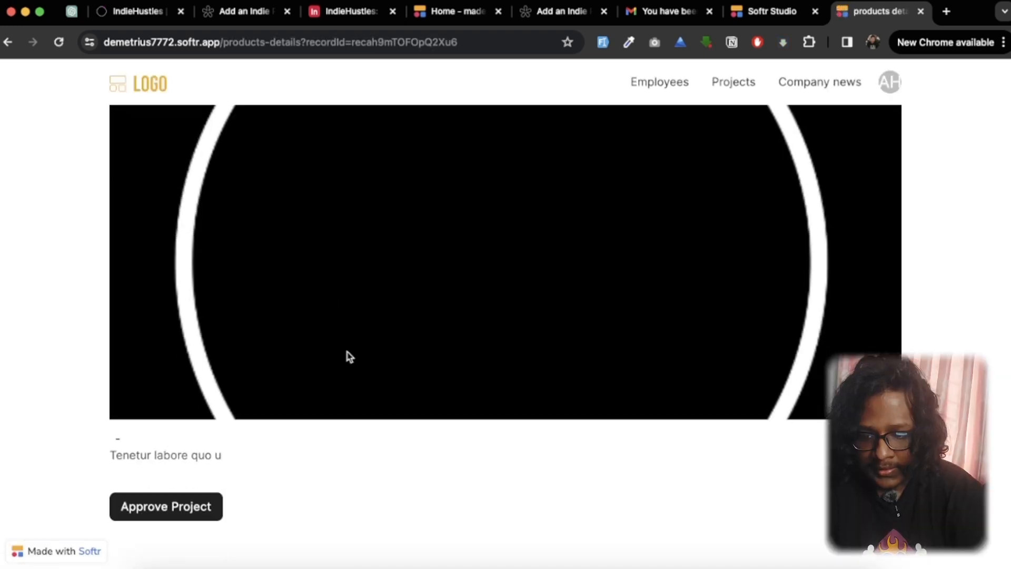
{"action": "left_click", "coordinate": [170, 508]}
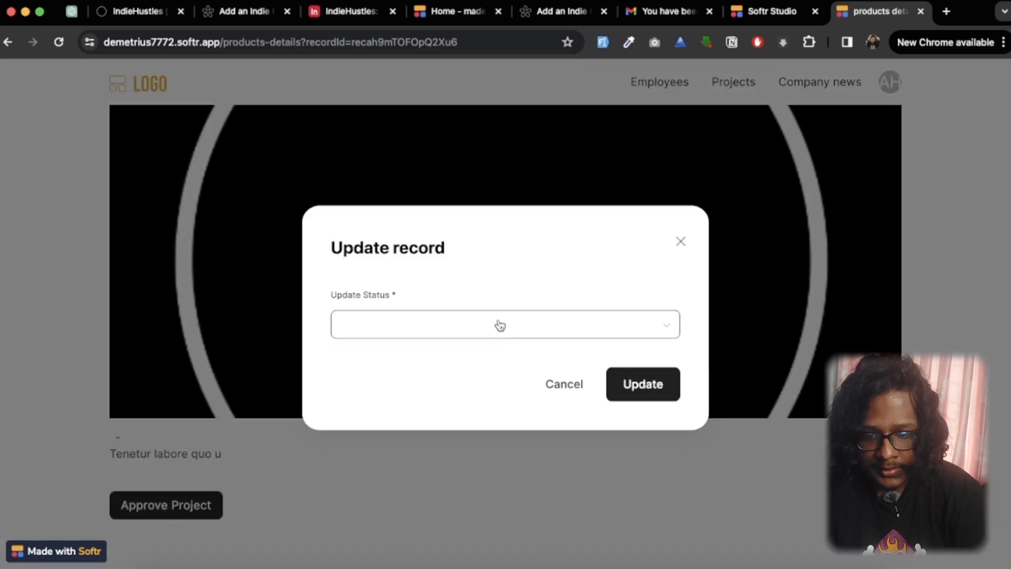
{"action": "left_click", "coordinate": [498, 325]}
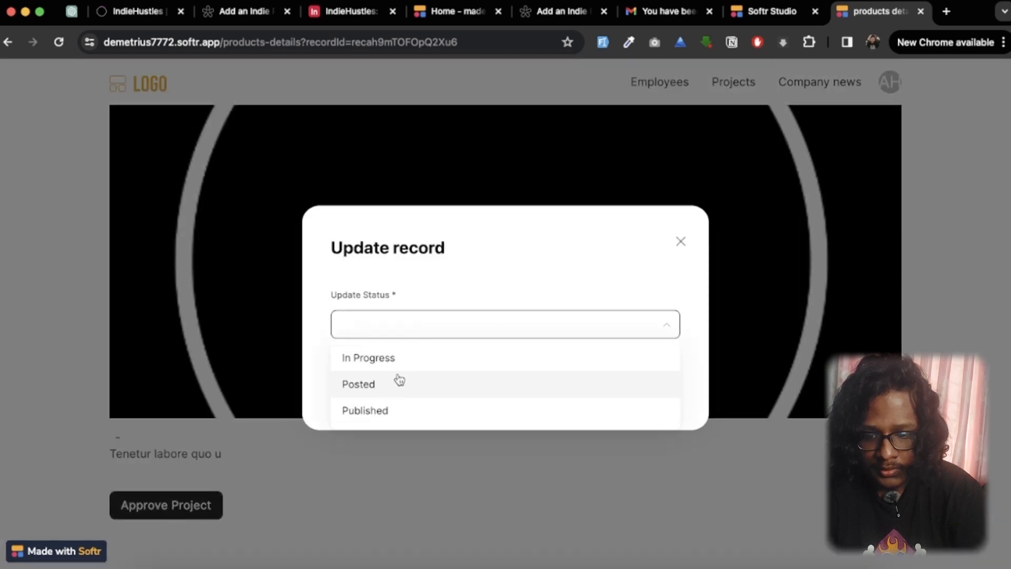
{"action": "left_click", "coordinate": [400, 358]}
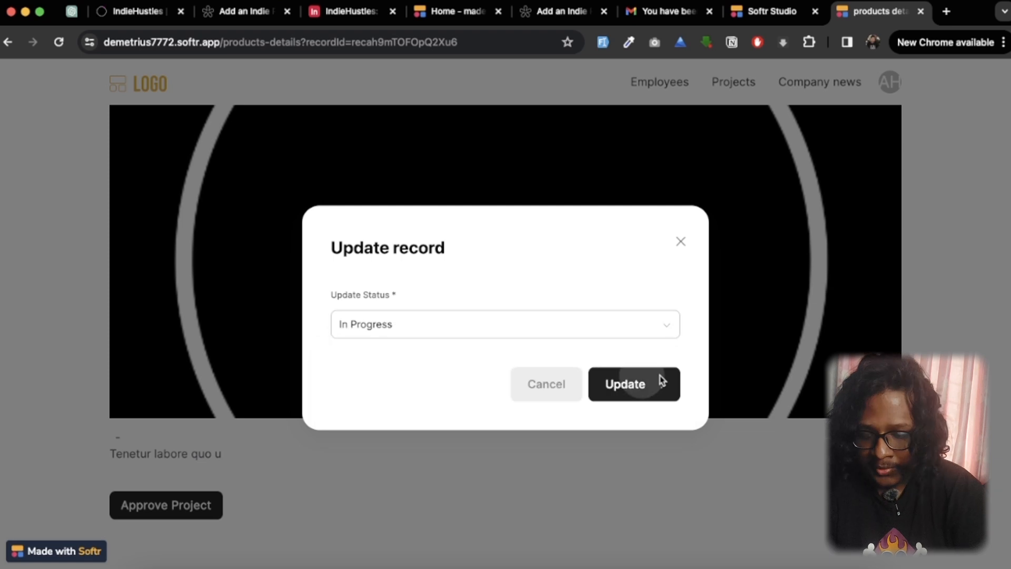
{"action": "left_click", "coordinate": [659, 381]}
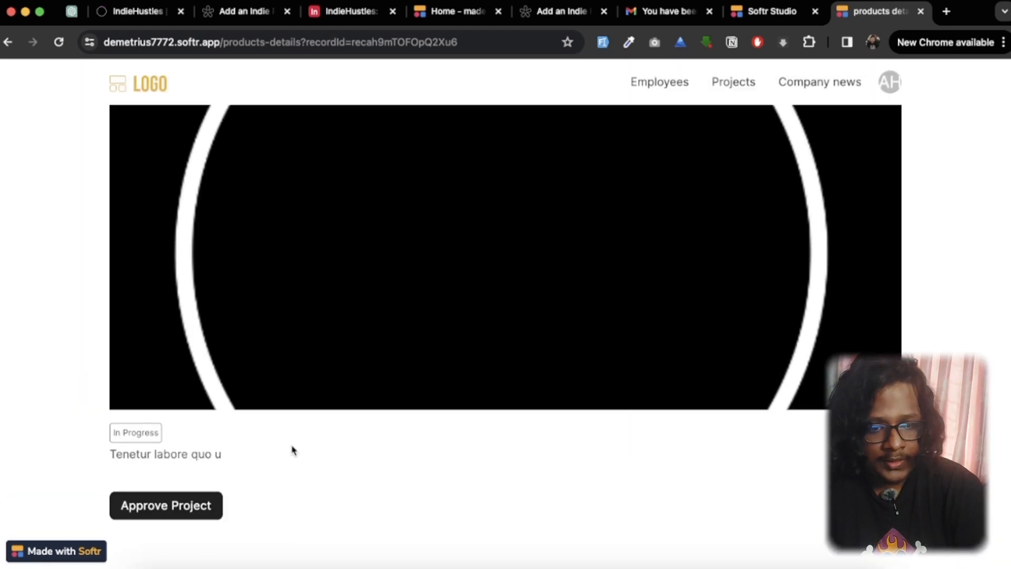
Step: Review the updated product's details page, then return to the home page table and check the first product's Status entry
{"action": "scroll", "coordinate": [294, 450], "scroll_direction": "up", "scroll_amount": 2}
{"action": "scroll", "coordinate": [294, 451], "scroll_direction": "down", "scroll_amount": 2}
{"action": "scroll", "coordinate": [293, 450], "scroll_direction": "up", "scroll_amount": 2}
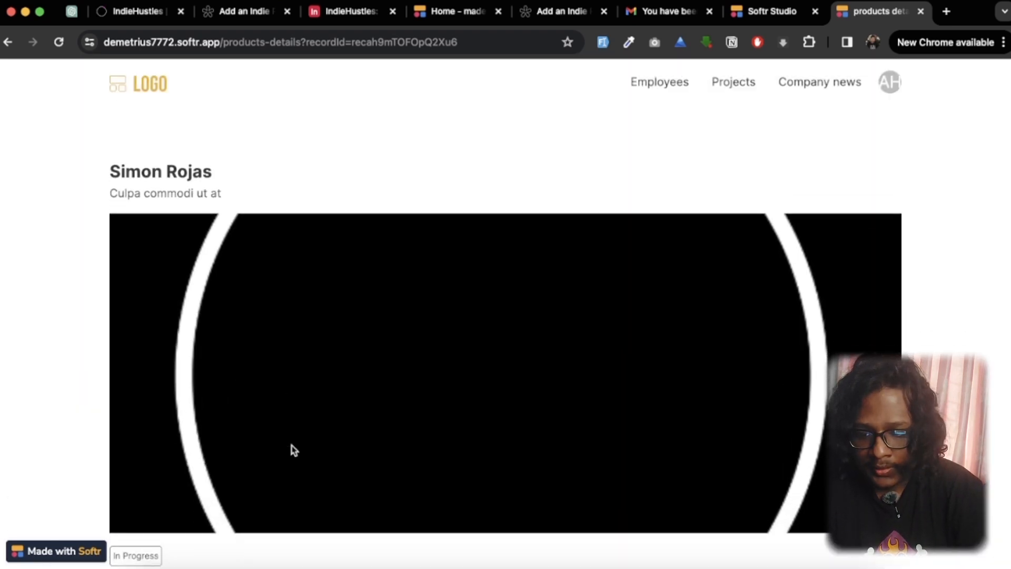
{"action": "scroll", "coordinate": [294, 450], "scroll_direction": "down", "scroll_amount": 2}
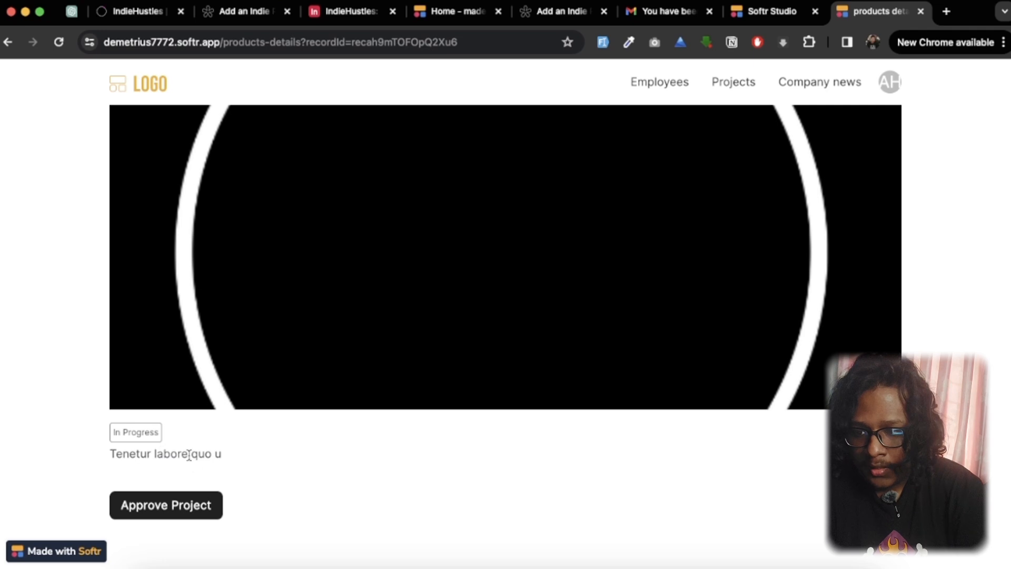
{"action": "left_click", "coordinate": [8, 42]}
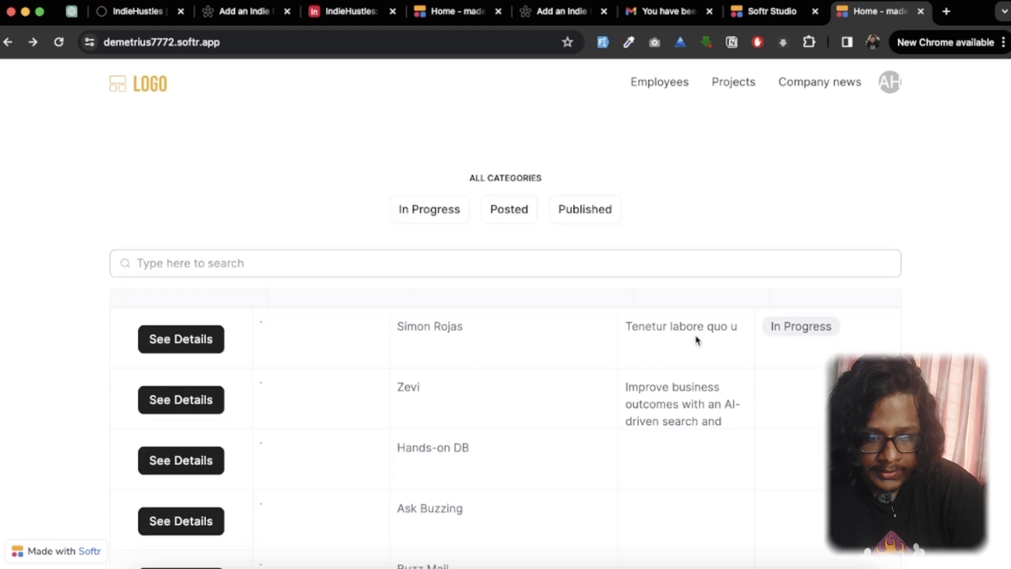
{"action": "left_click_drag", "start_coordinate": [768, 345], "coordinate": [836, 352]}
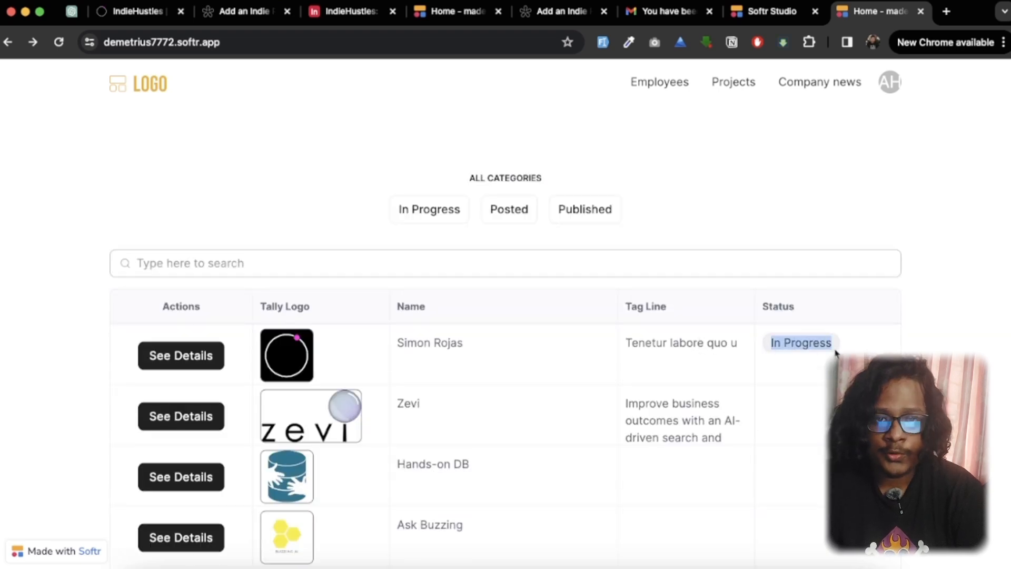